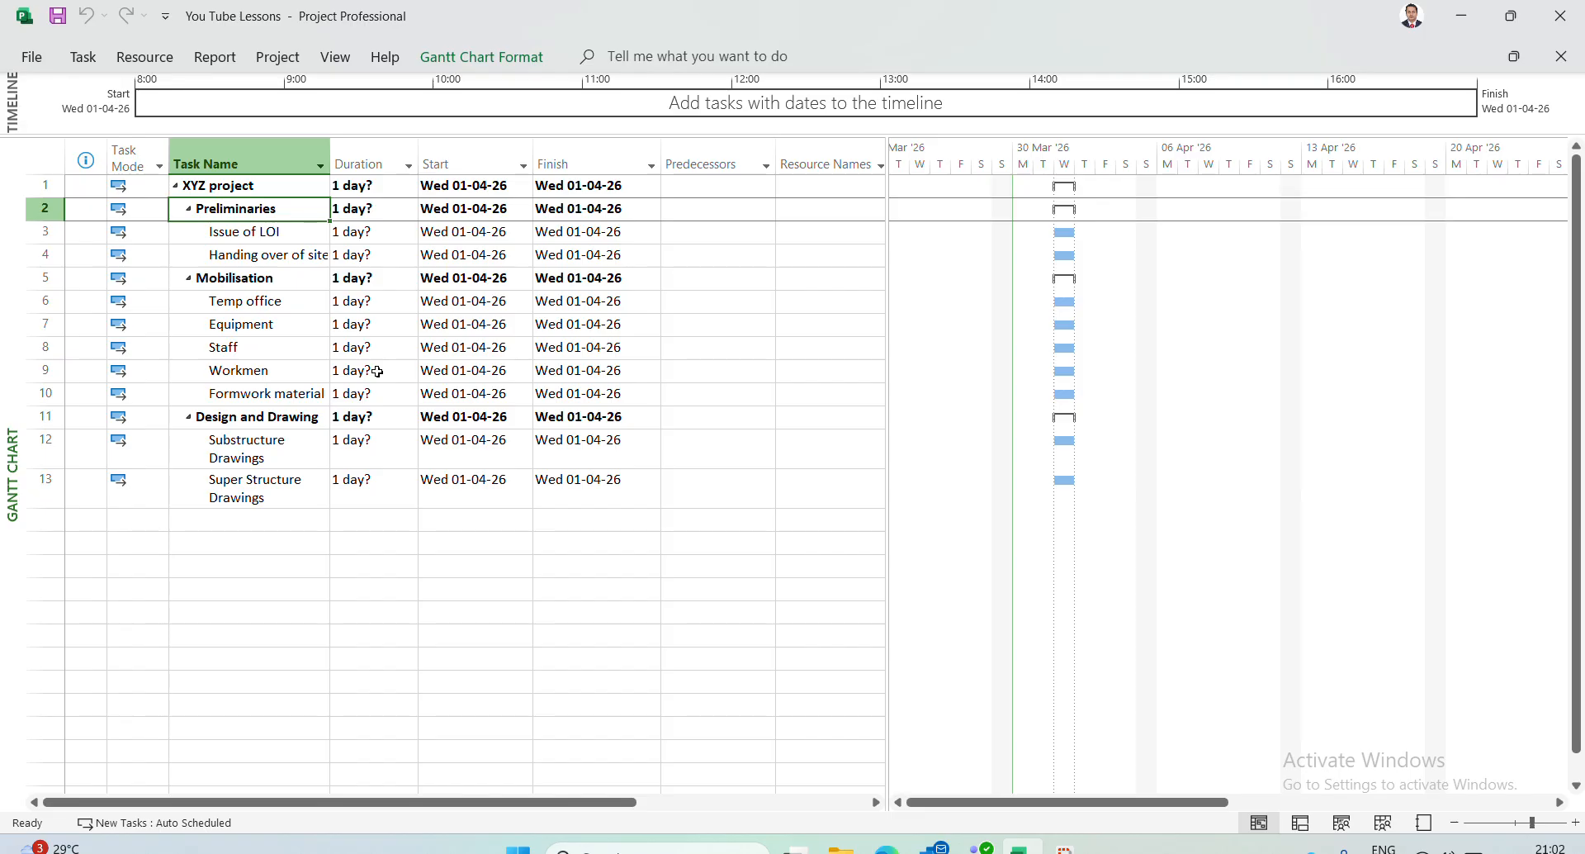
# Review the start date and calendar in the project information, then close it without changes
pyautogui.click(83, 57)
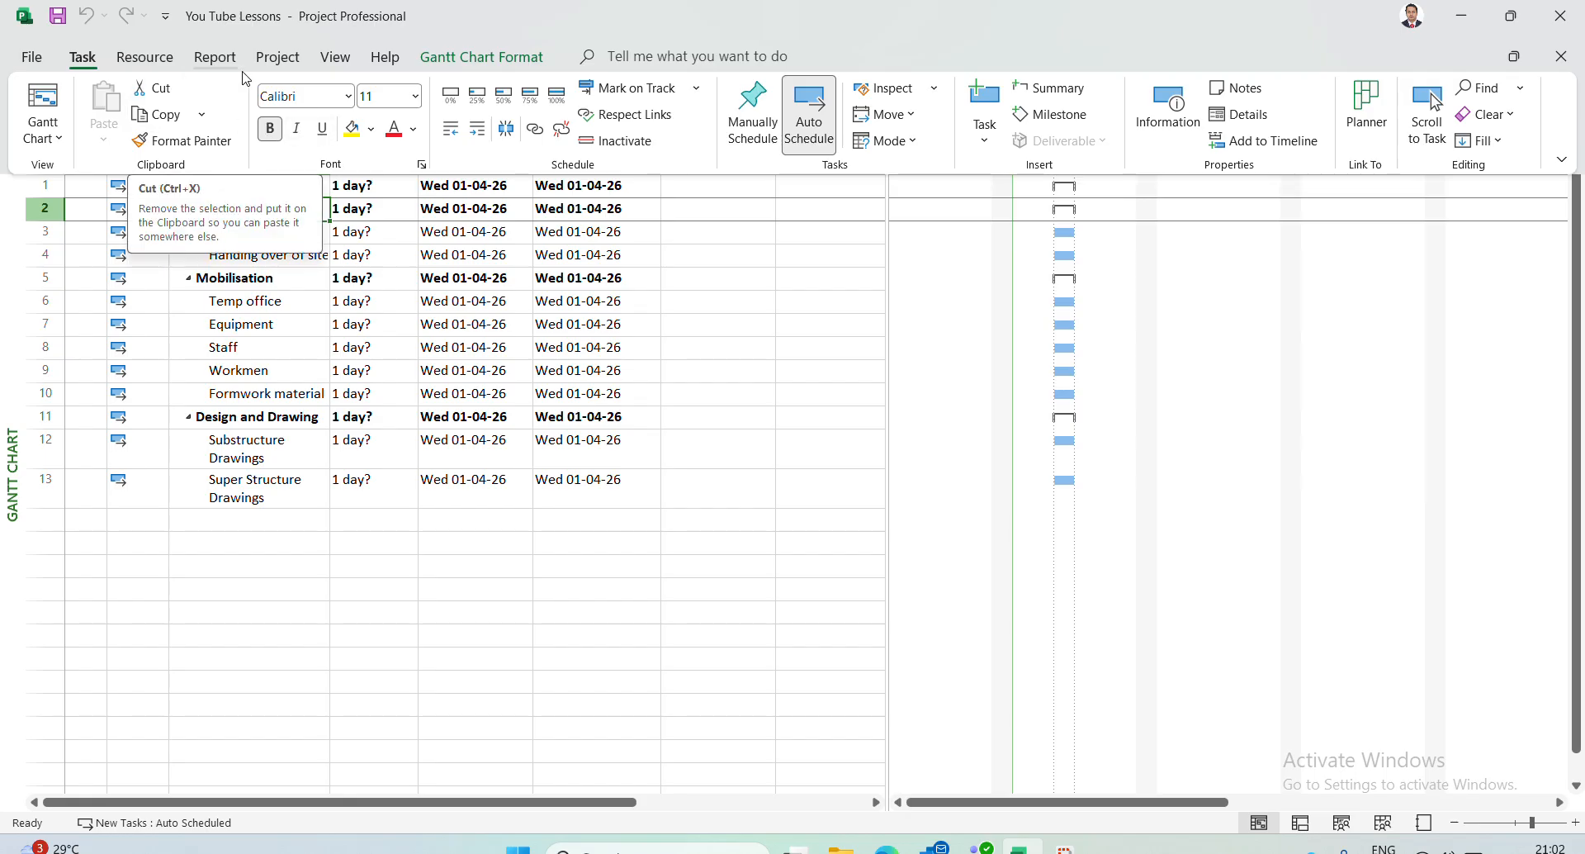
pyautogui.click(278, 58)
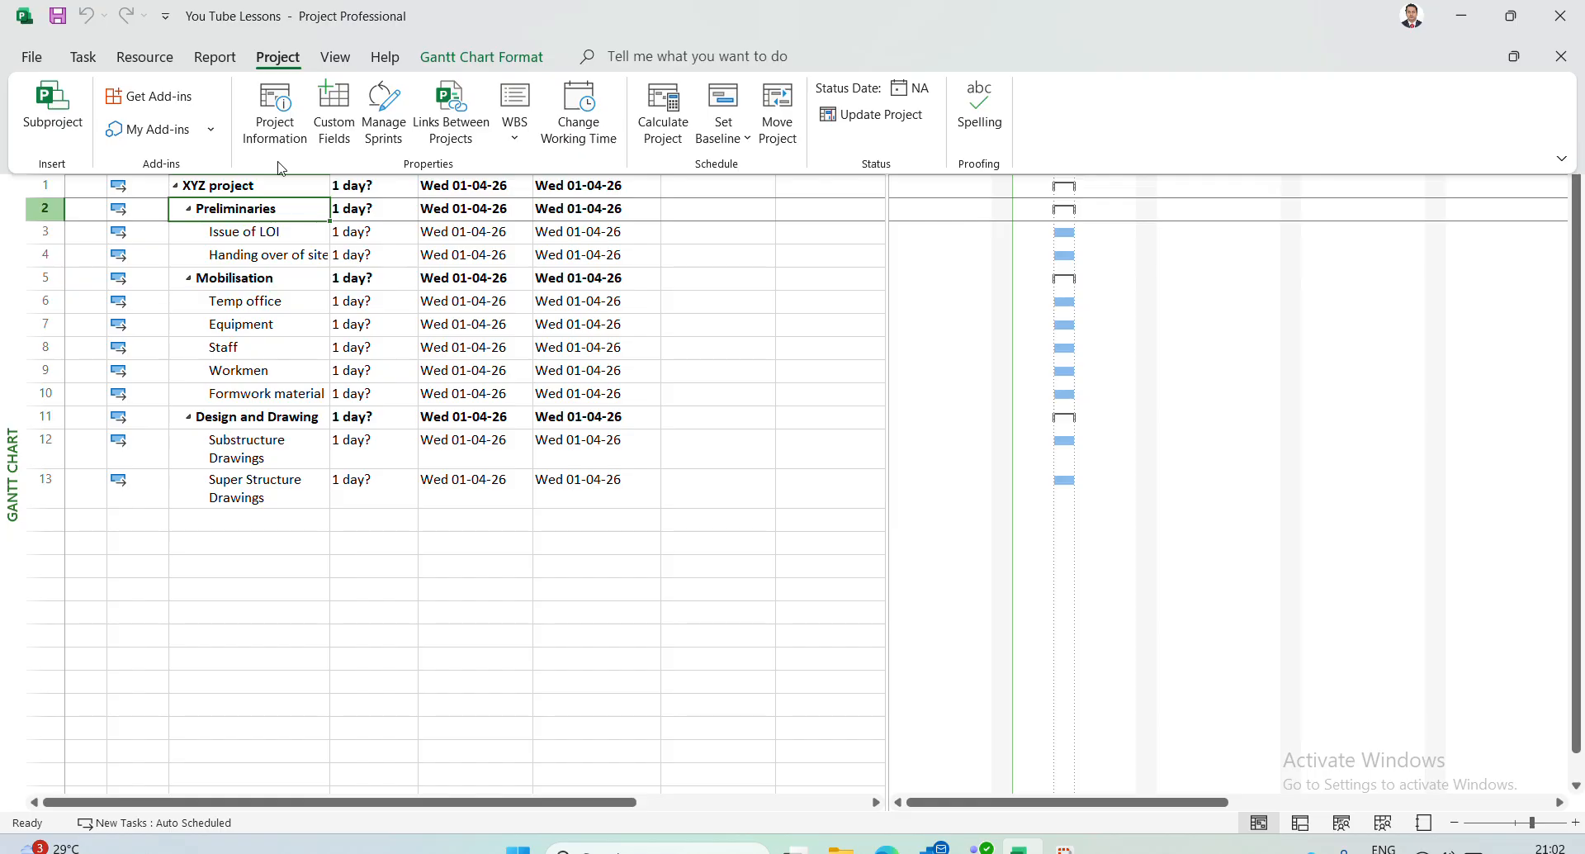
pyautogui.click(283, 110)
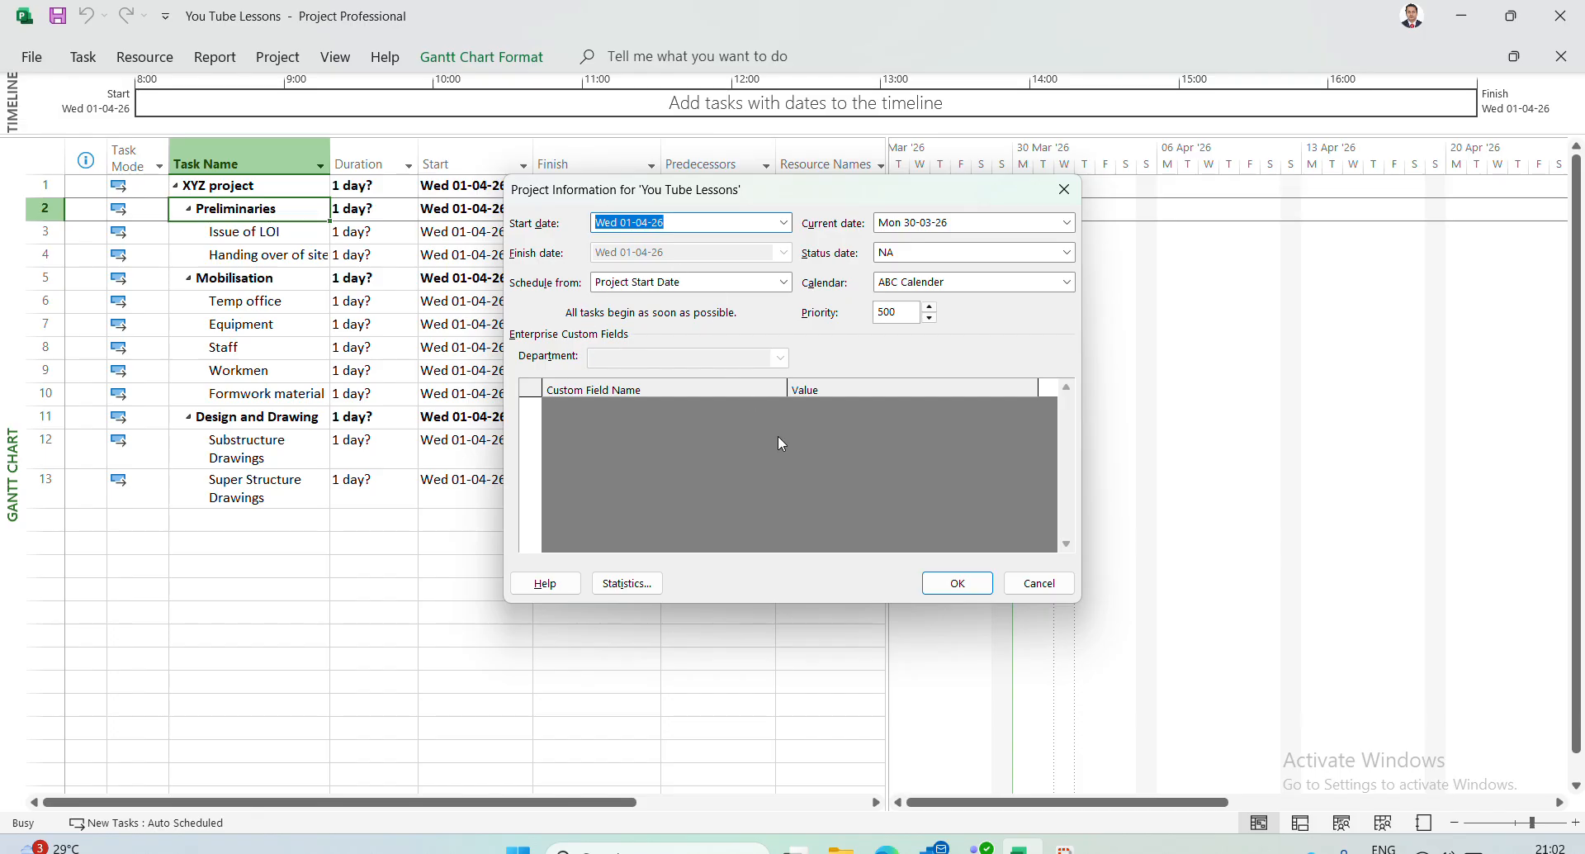
pyautogui.click(962, 591)
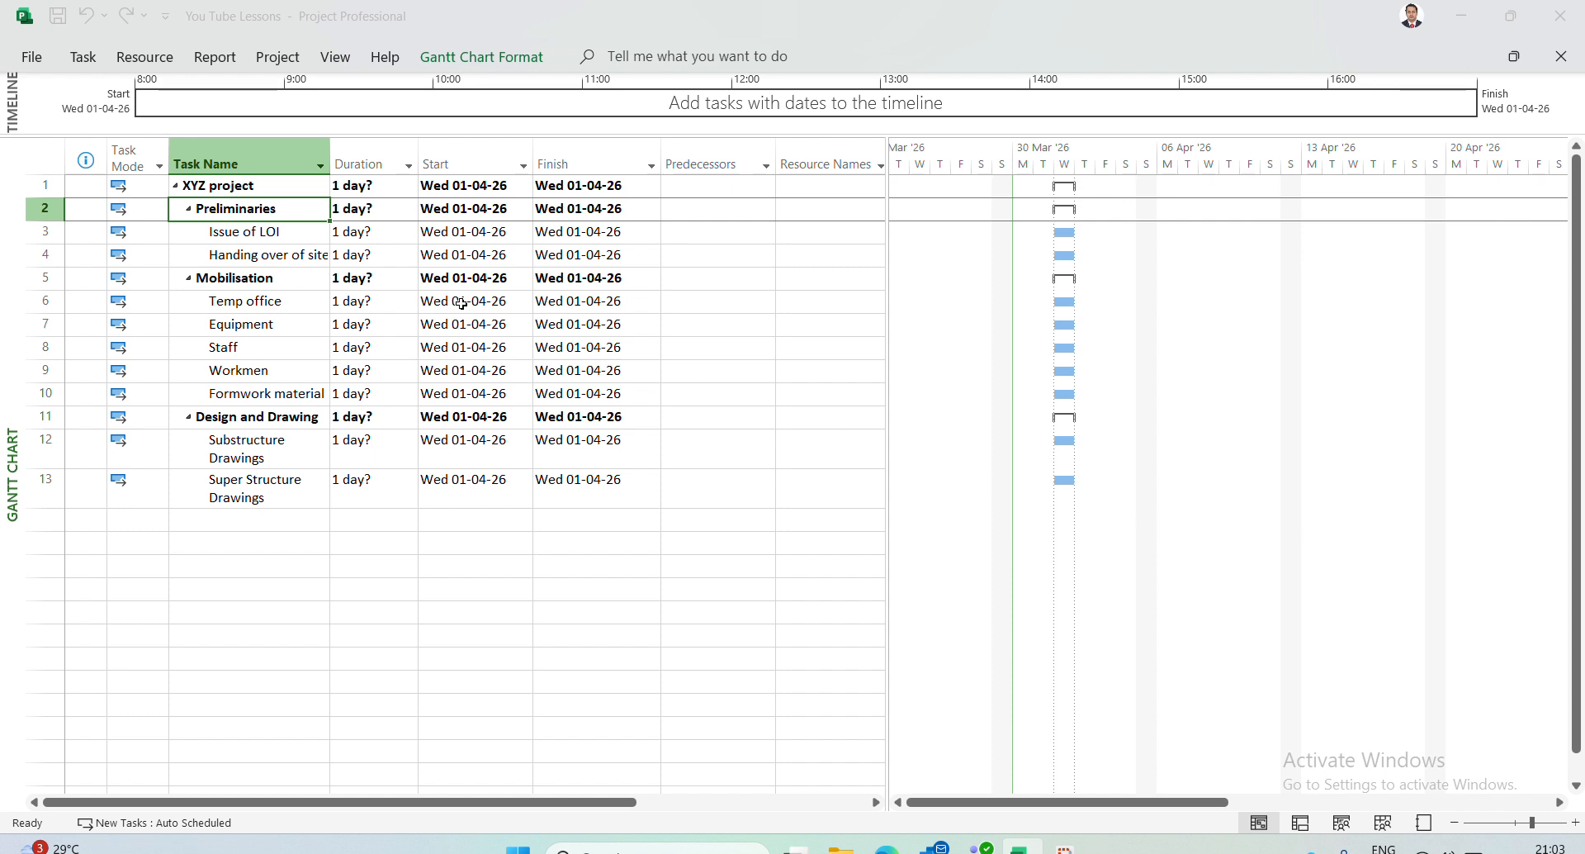
# Set the durations of Issue of LOI to 1 day and Handing over of site to 3 days
pyautogui.click(373, 232)
pyautogui.click(373, 232)
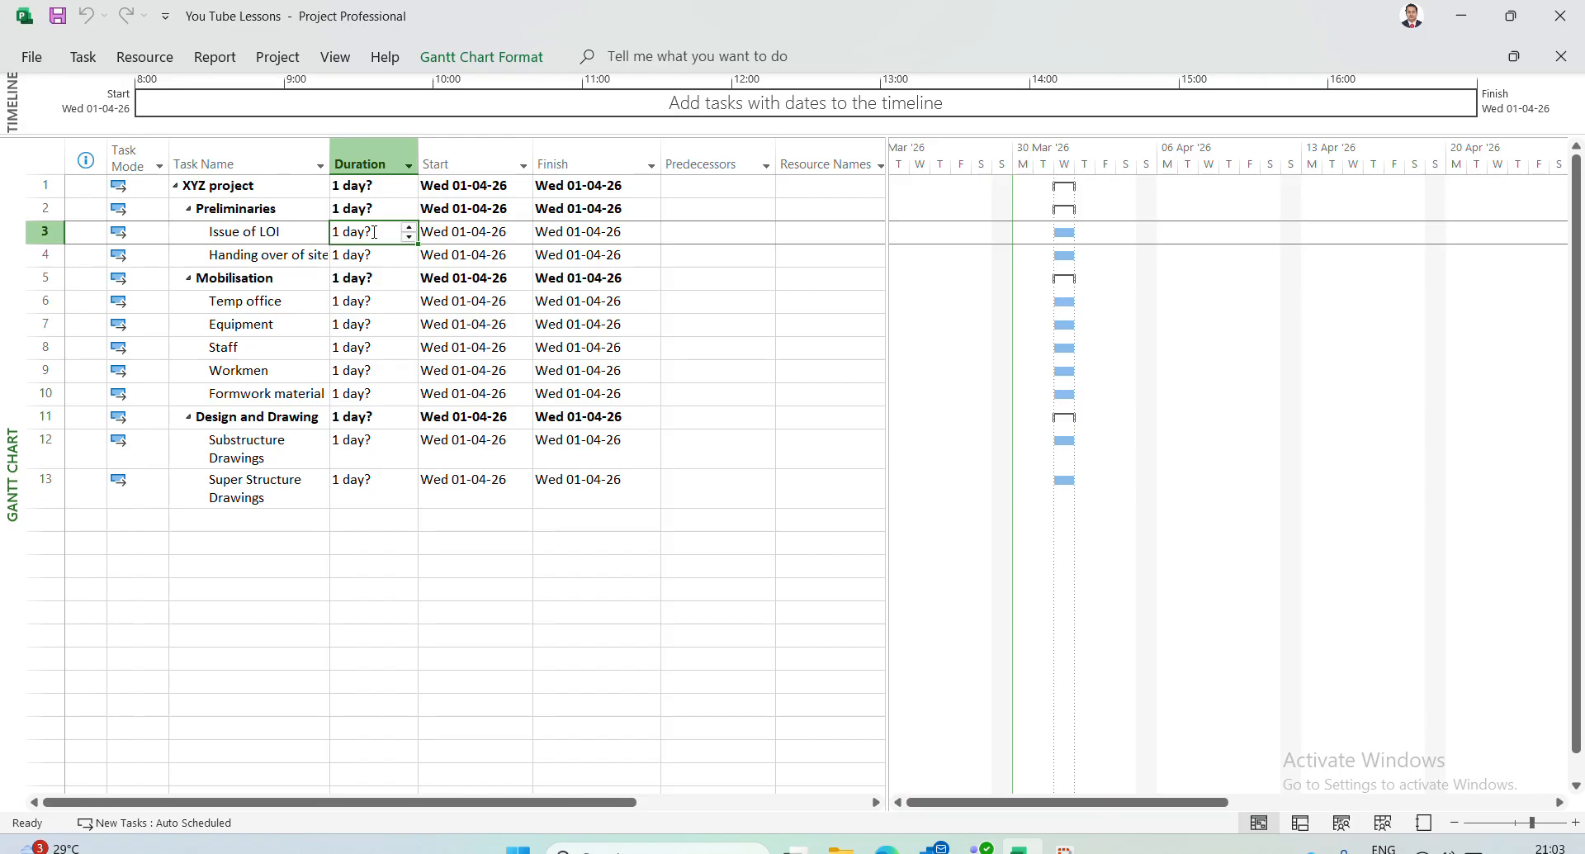
pyautogui.write('1')
pyautogui.press('Return')
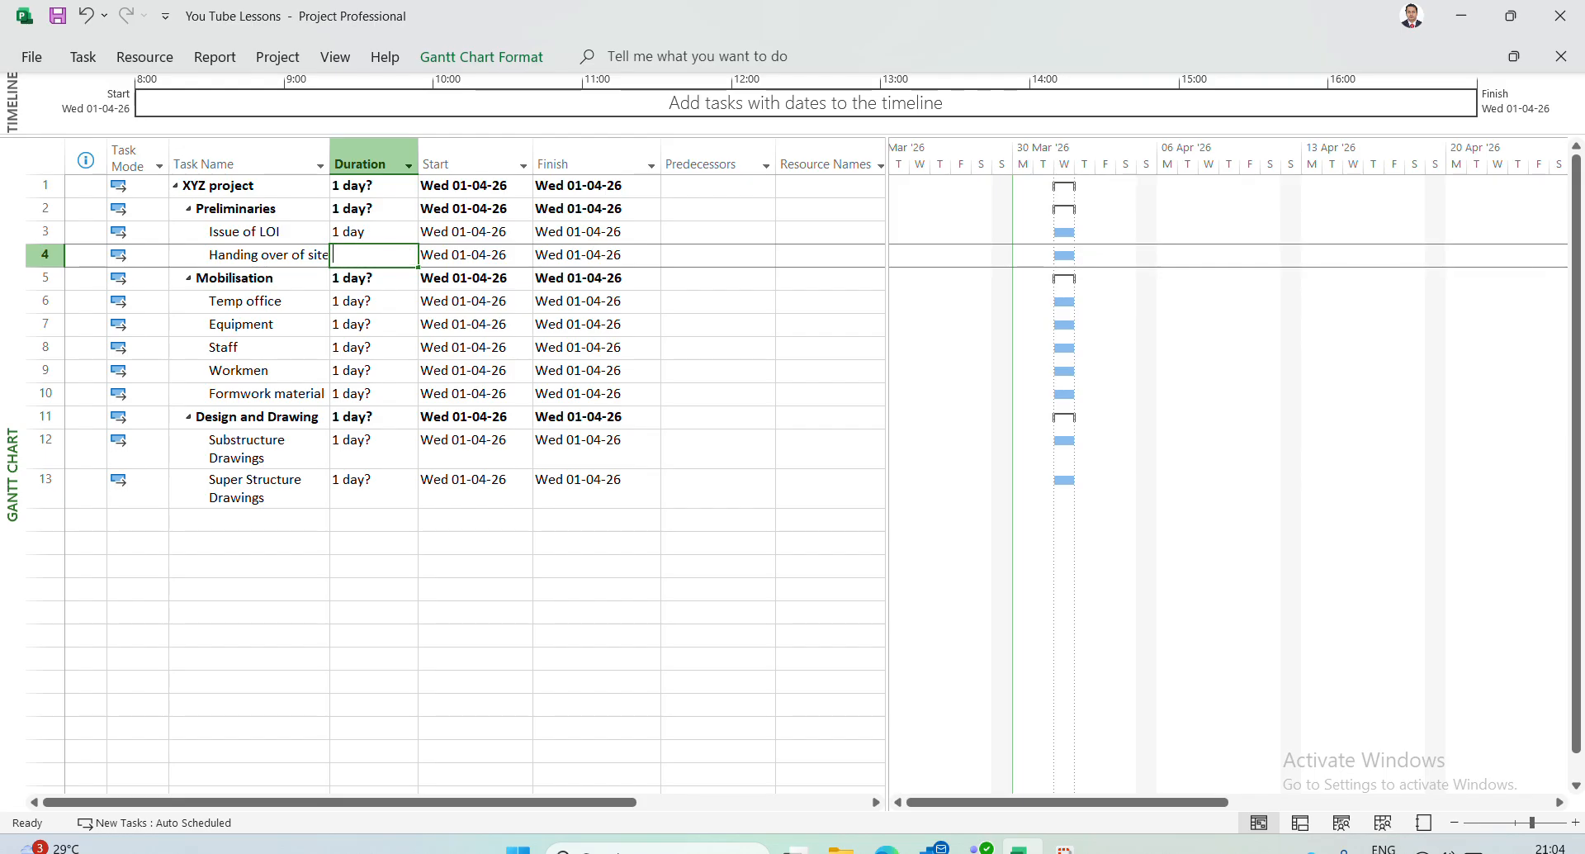
pyautogui.write('3')
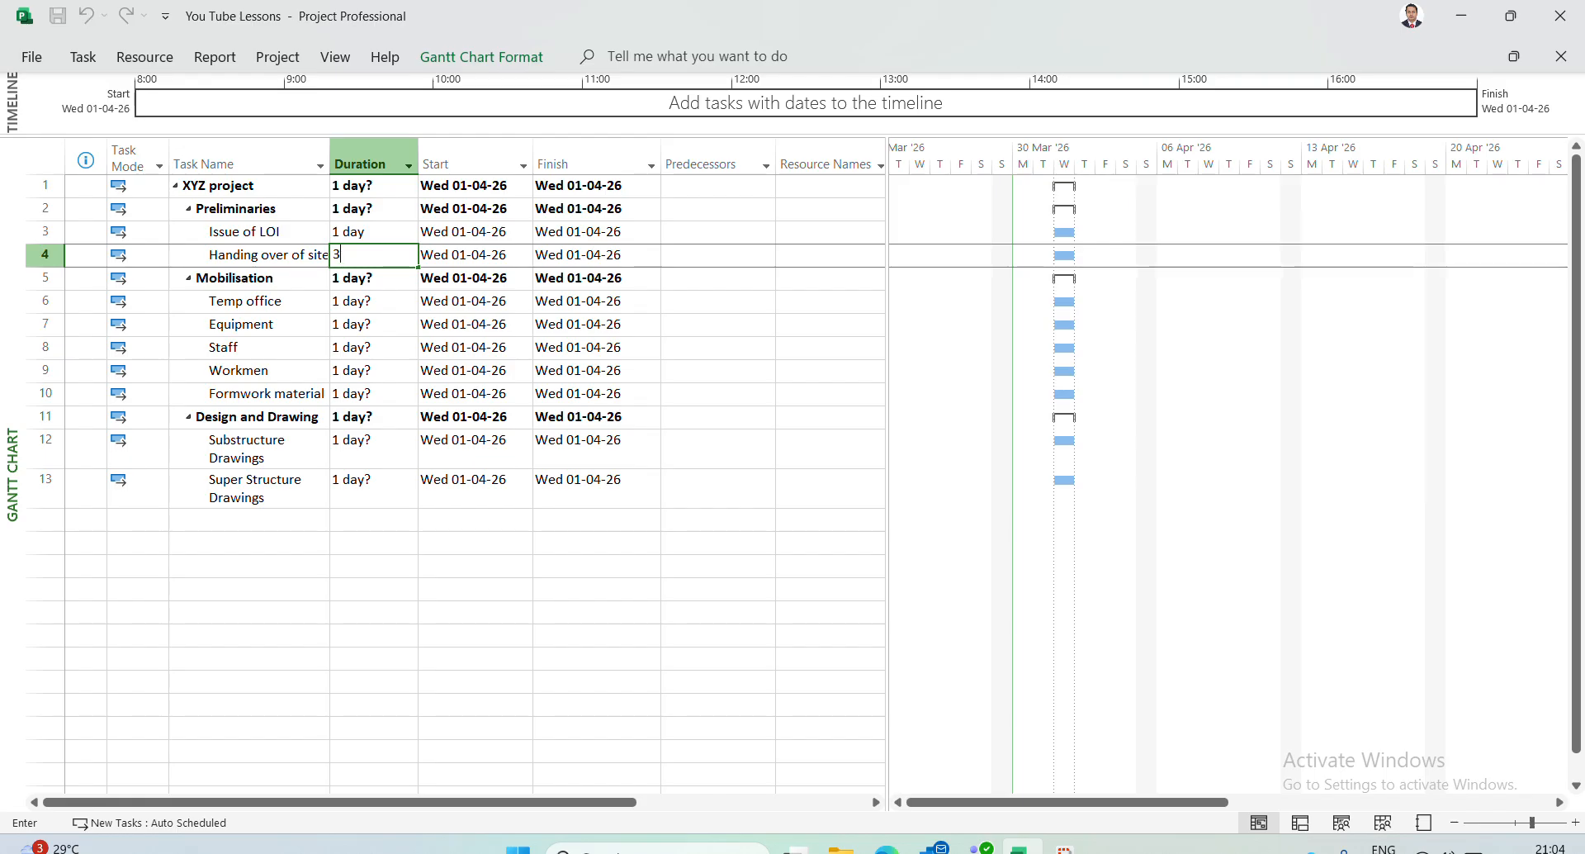
pyautogui.press('Return')
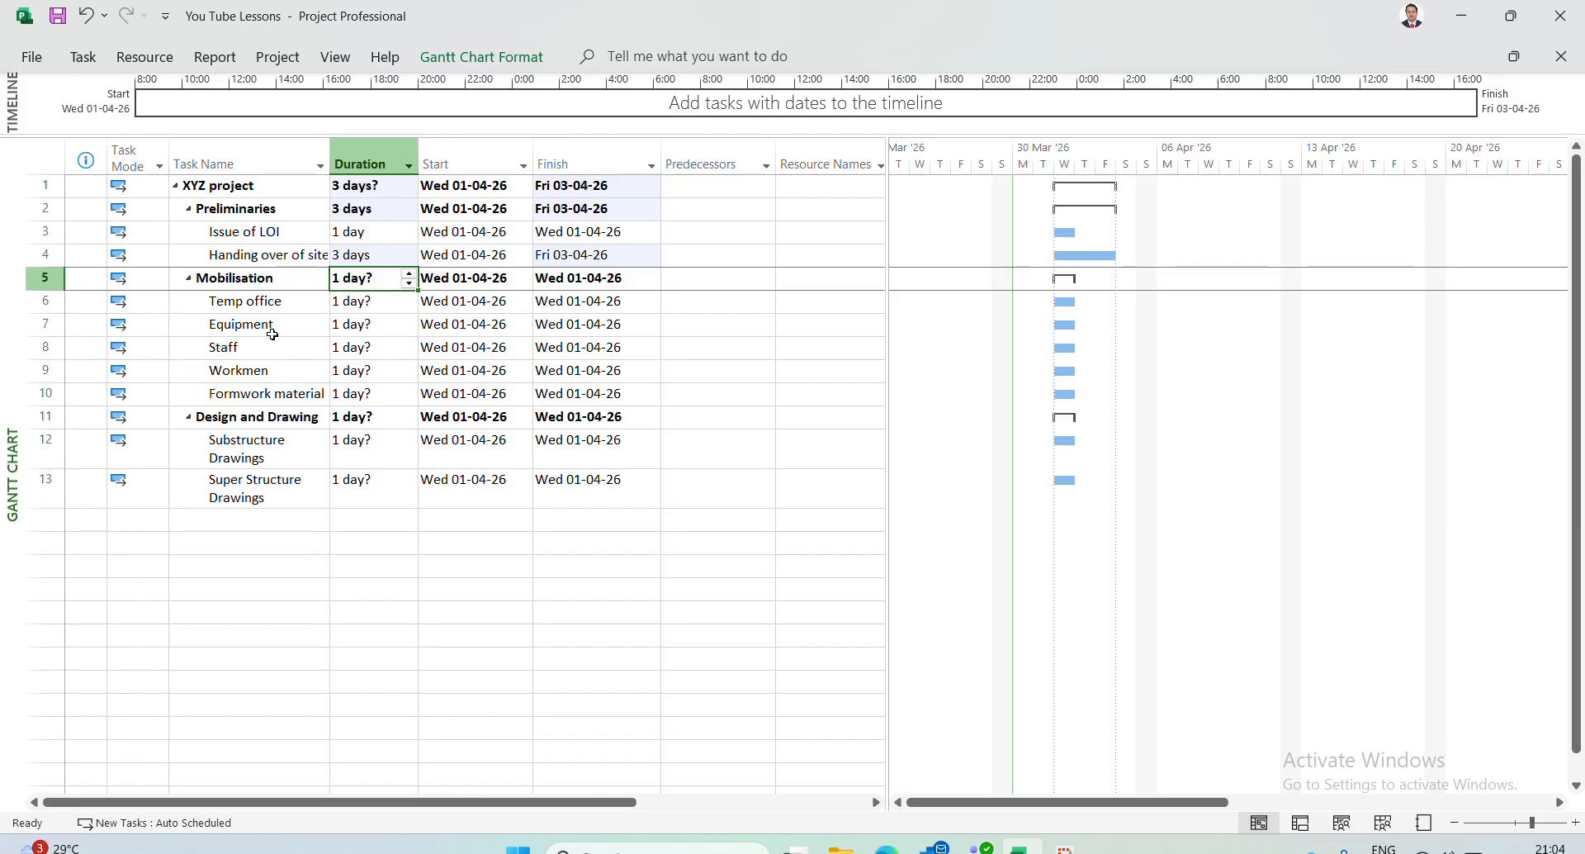
# Set the durations of the Mobilisation tasks Temp office and Equipment to 30 days each
pyautogui.click(356, 304)
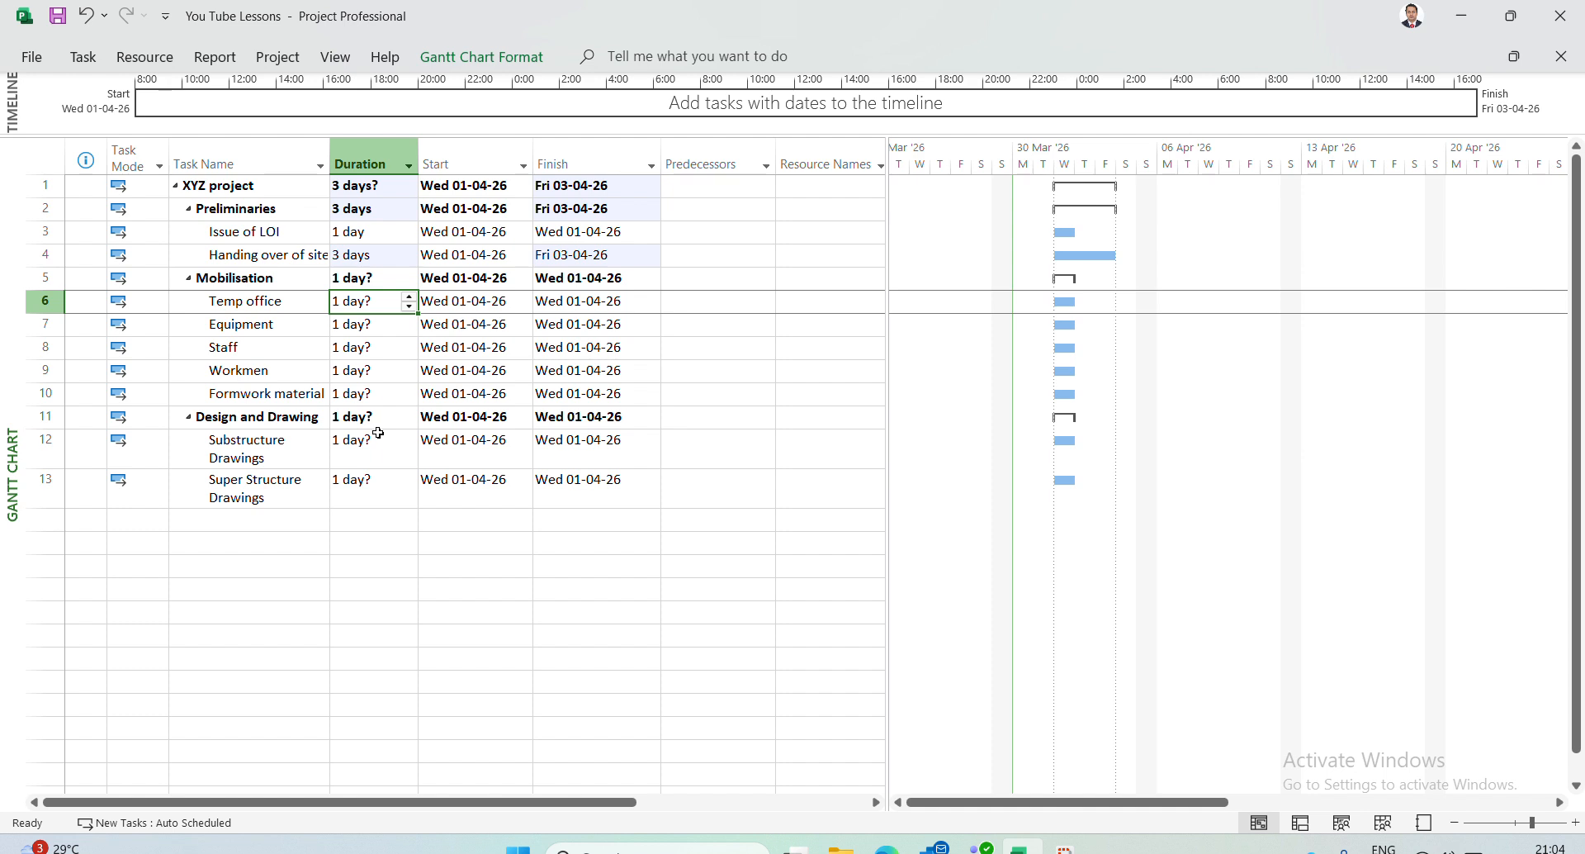
pyautogui.write('30')
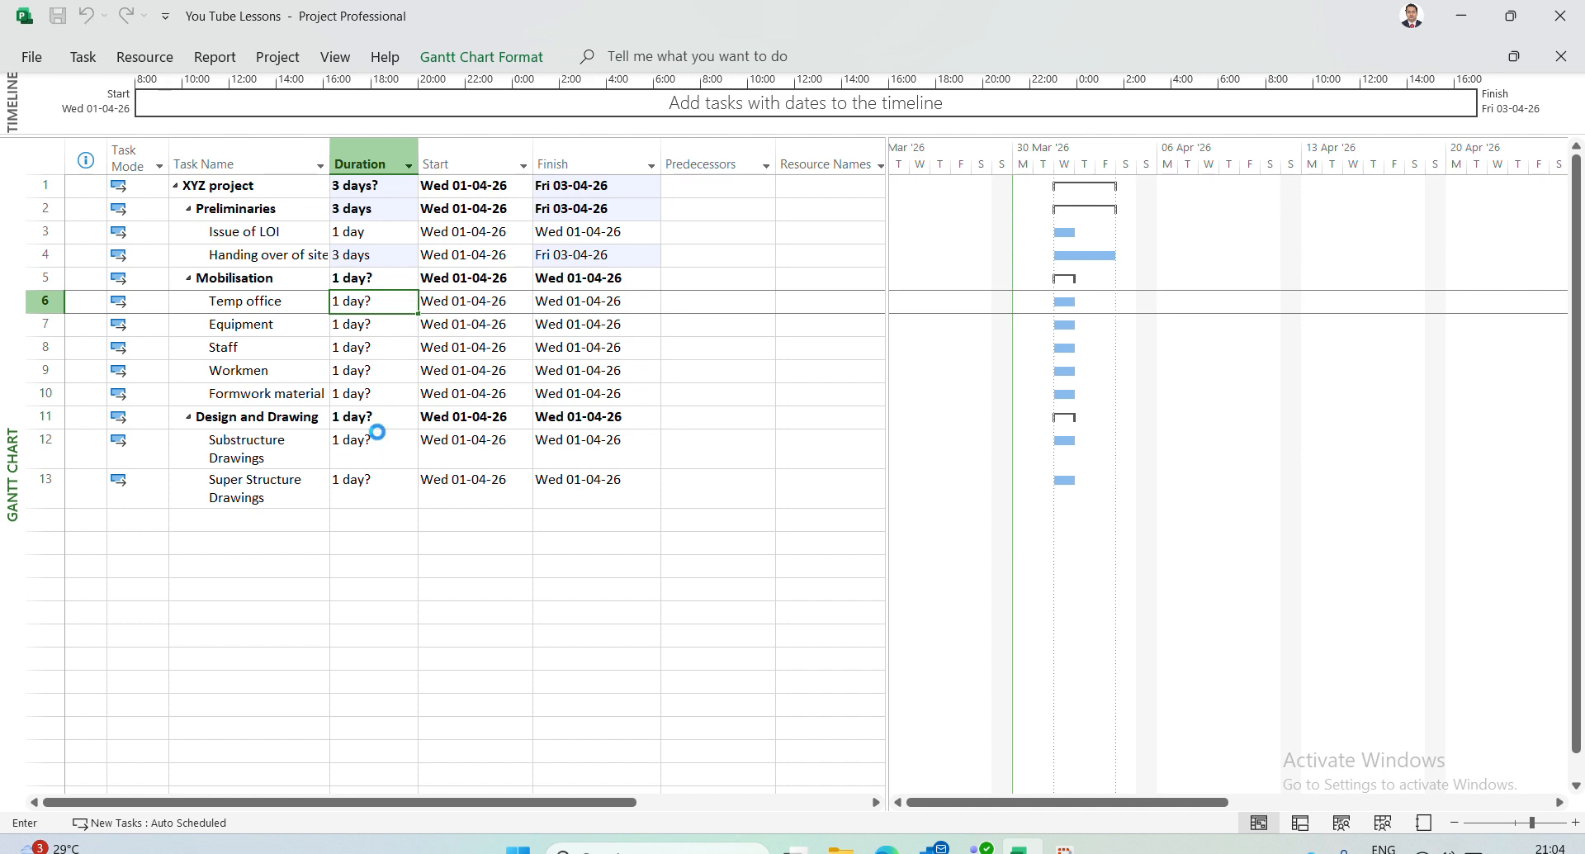
pyautogui.press('Return')
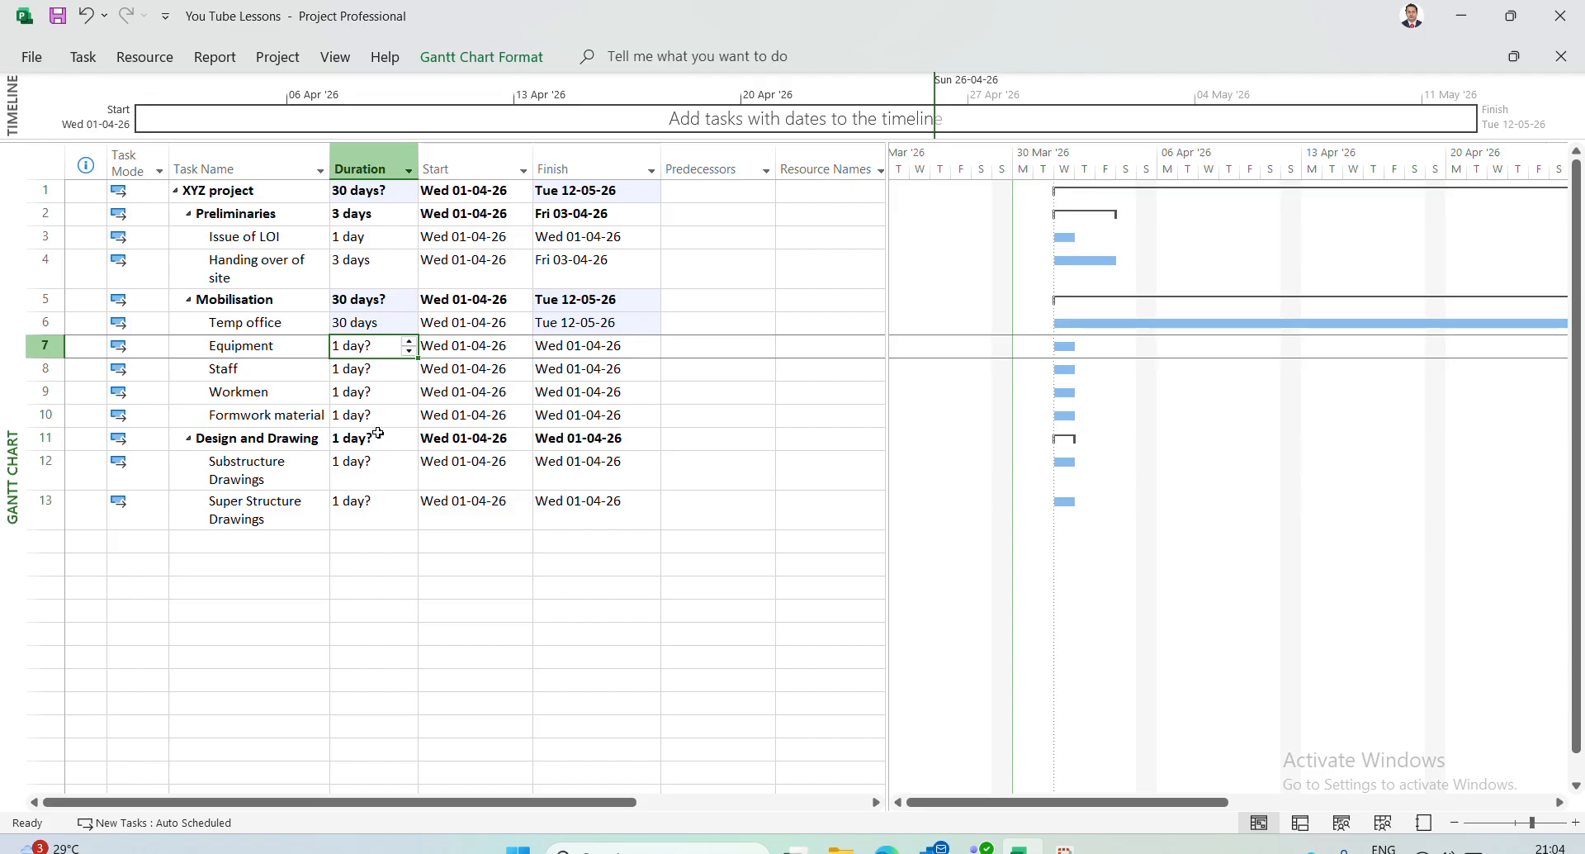
pyautogui.write('30')
pyautogui.press('Return')
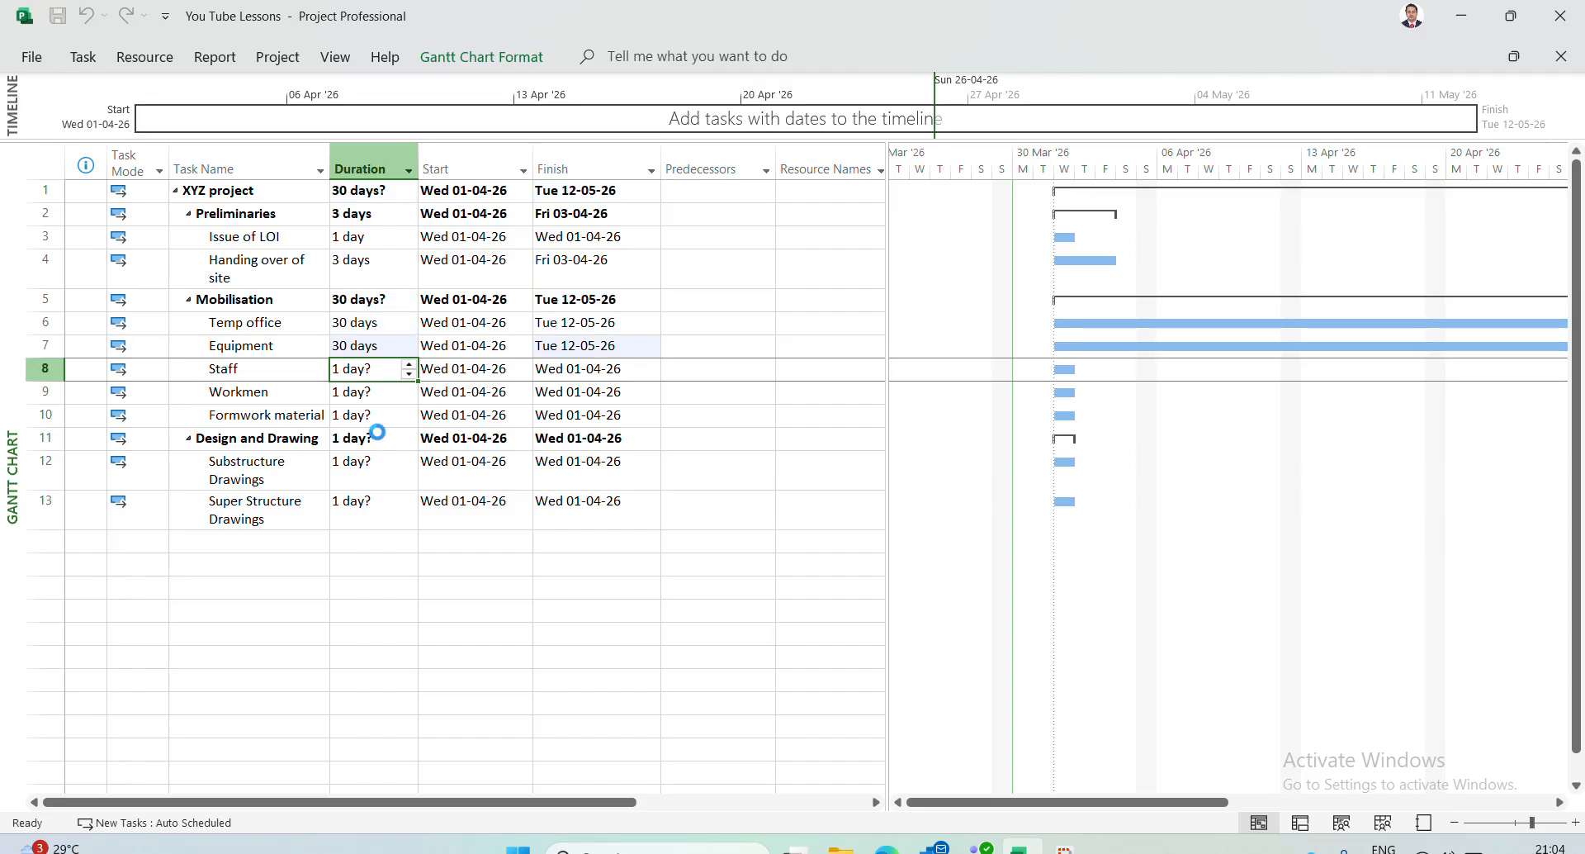
# Set the durations of the Staff and Workmen tasks to 30 days each
pyautogui.write('3')
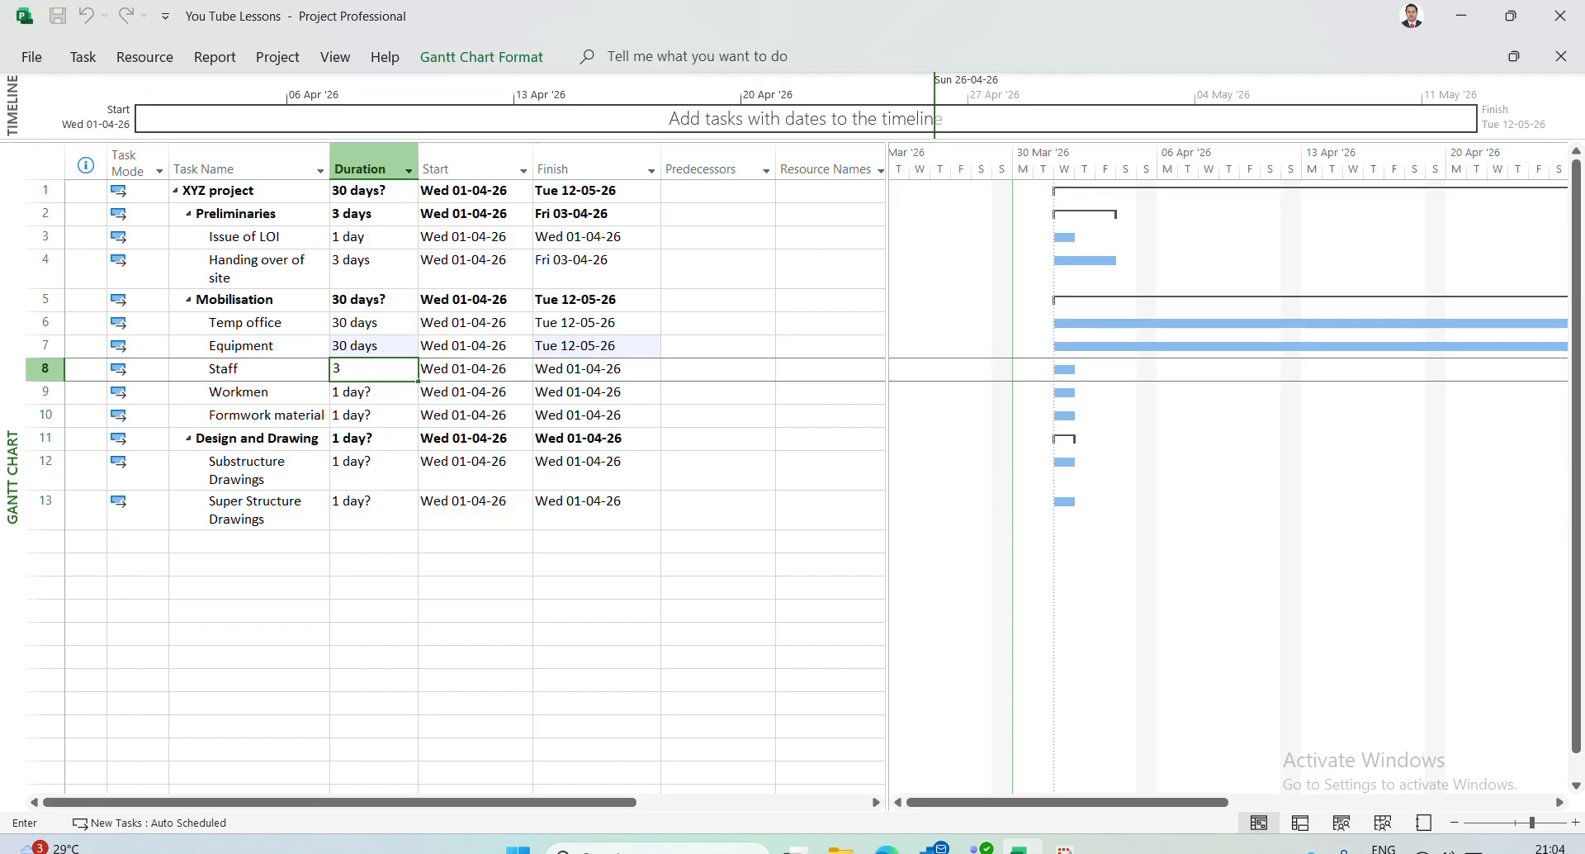
pyautogui.write('0')
pyautogui.press('Return')
pyautogui.press('Return')
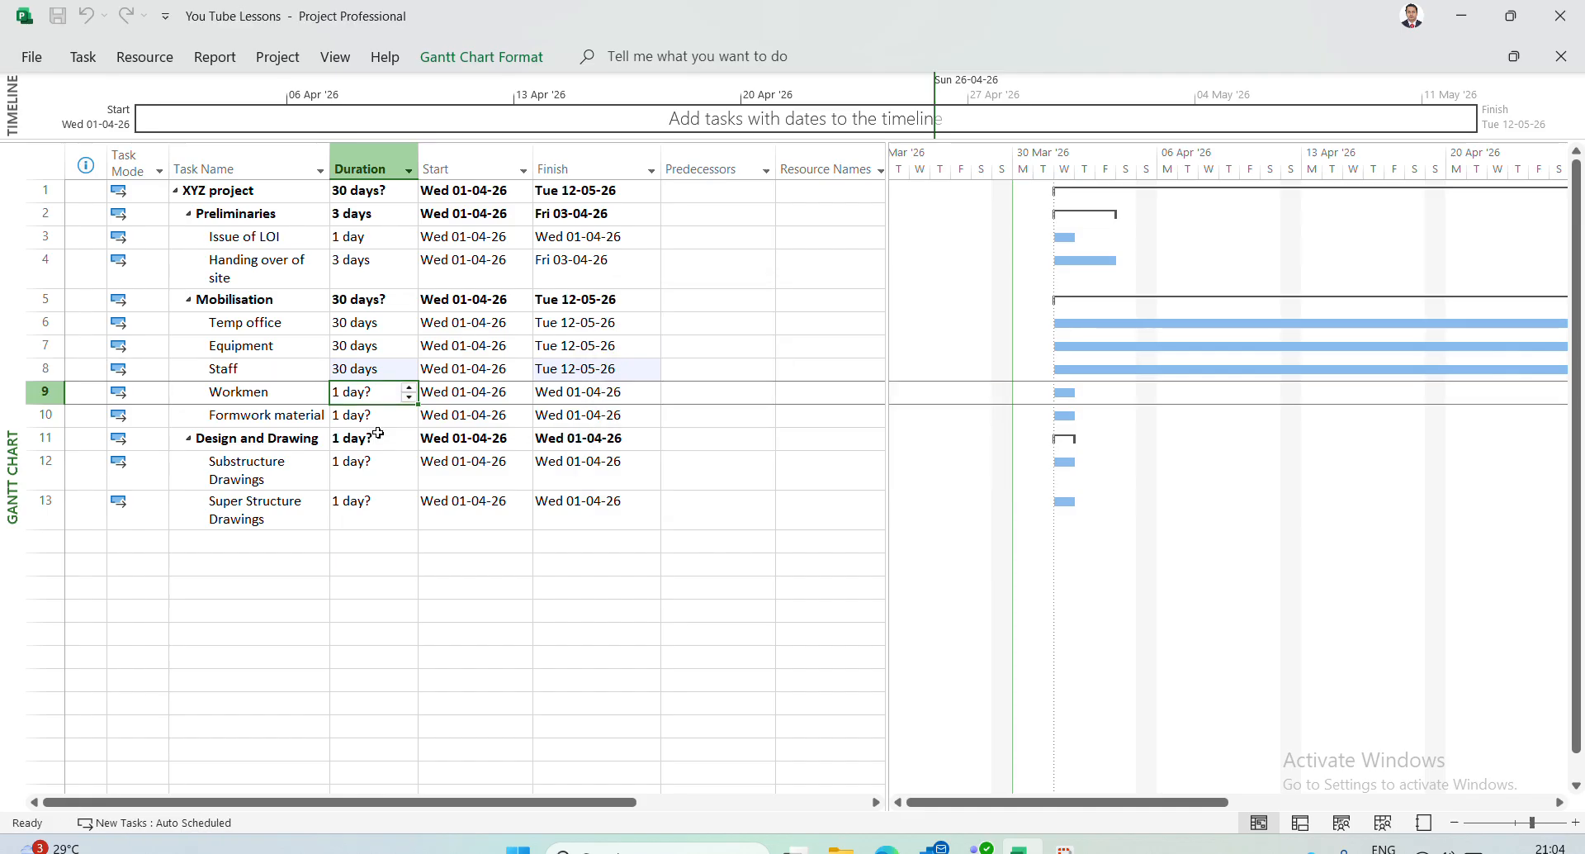
pyautogui.write('39')
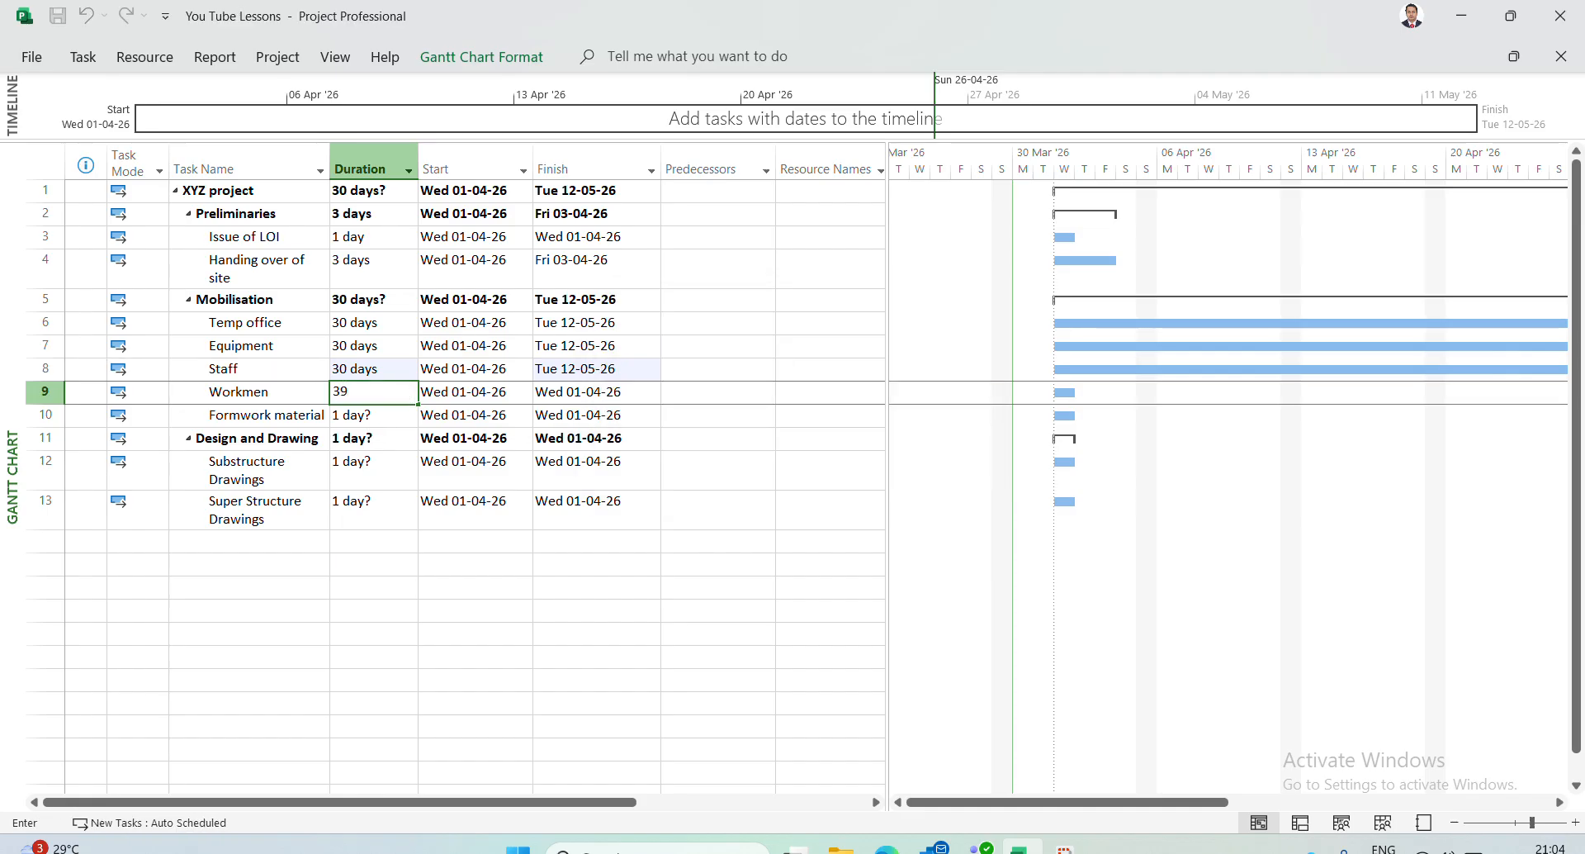
pyautogui.press('BackSpace')
pyautogui.write('0')
pyautogui.press('Return')
# Set the duration of the Formwork material task to 90 days
pyautogui.write('6')
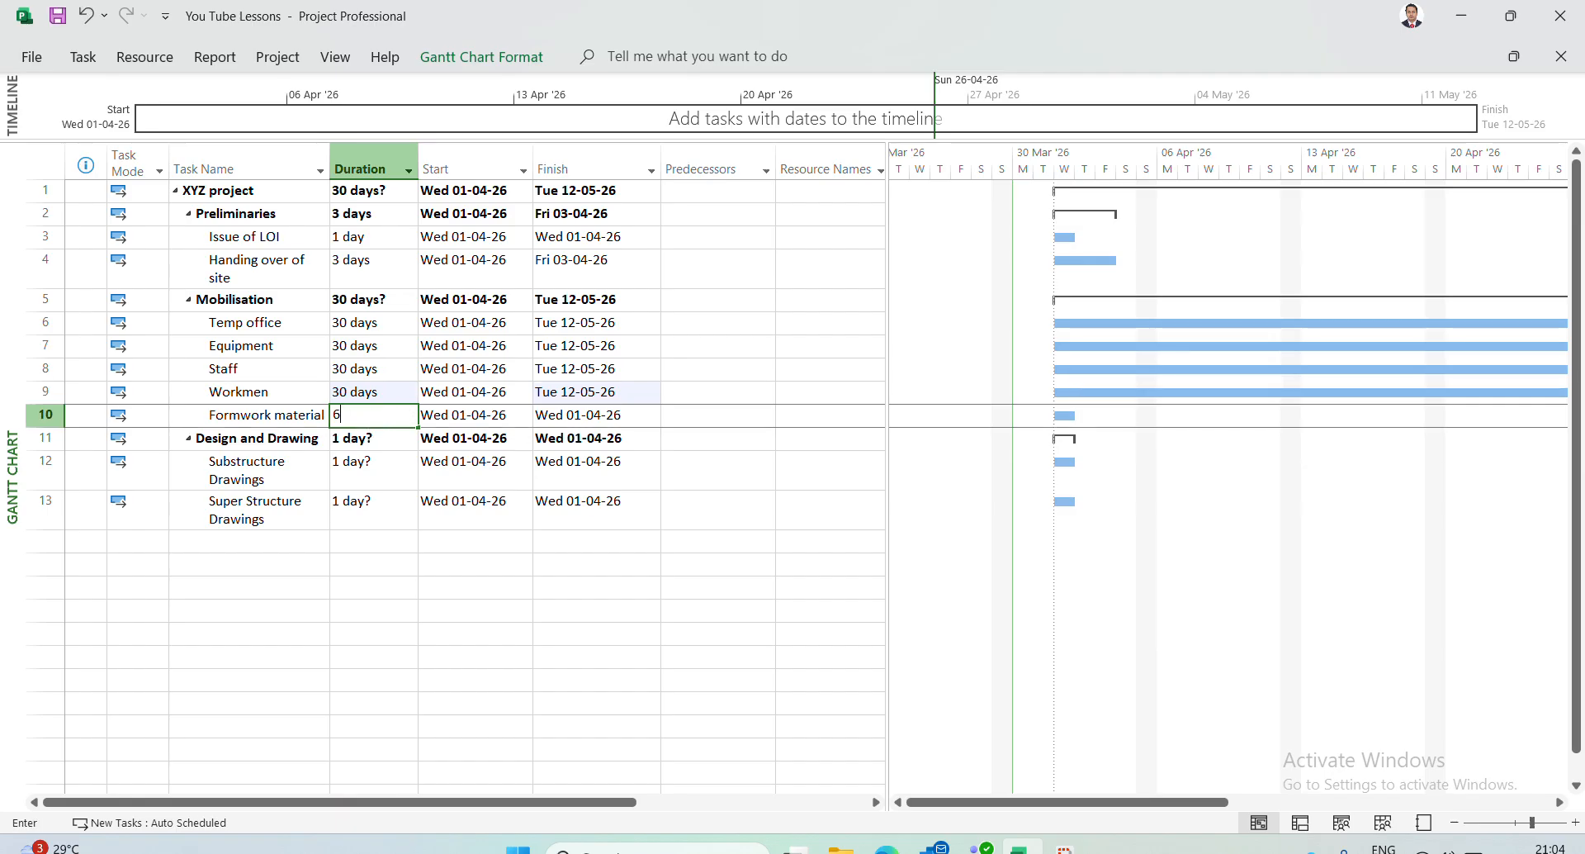
pyautogui.press('BackSpace')
pyautogui.write('90')
pyautogui.press('Return')
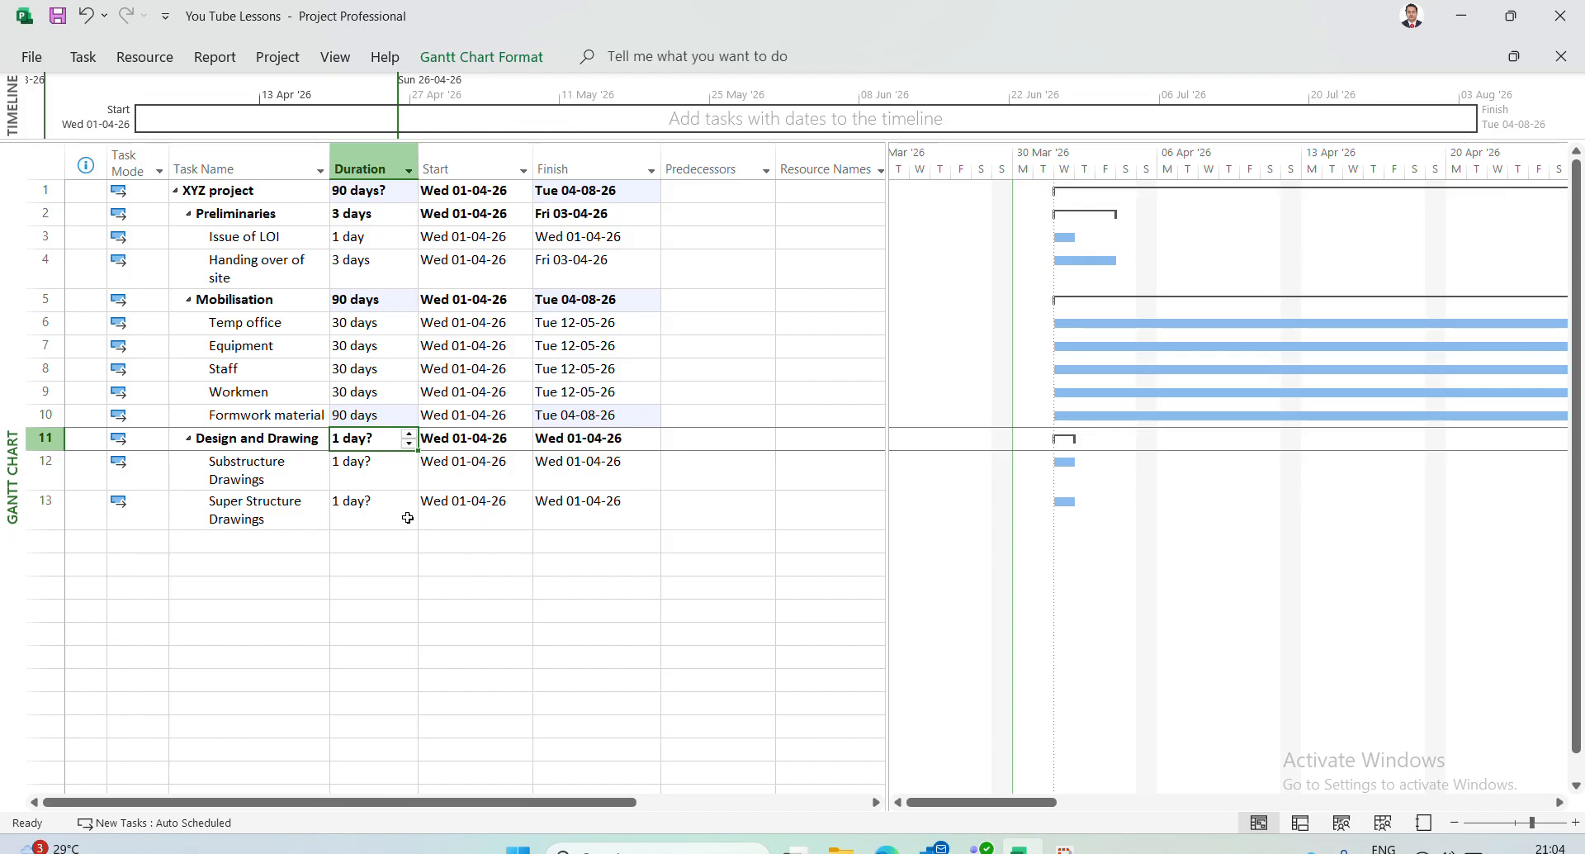
# Set the durations of Substructure Drawings and Super Structure Drawings to 30 days each
pyautogui.click(373, 470)
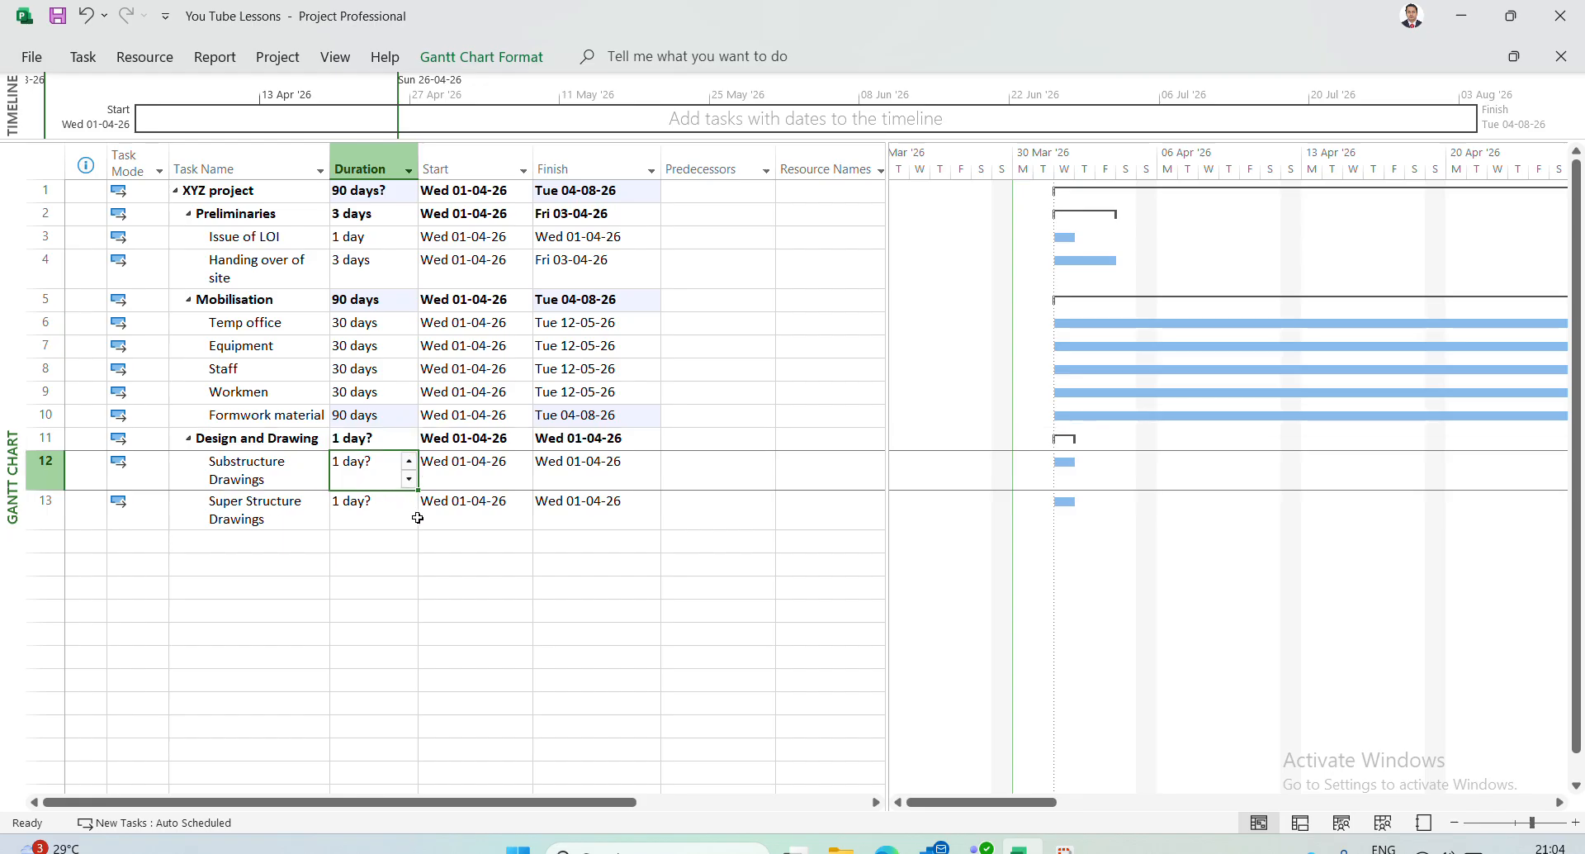
pyautogui.write('30')
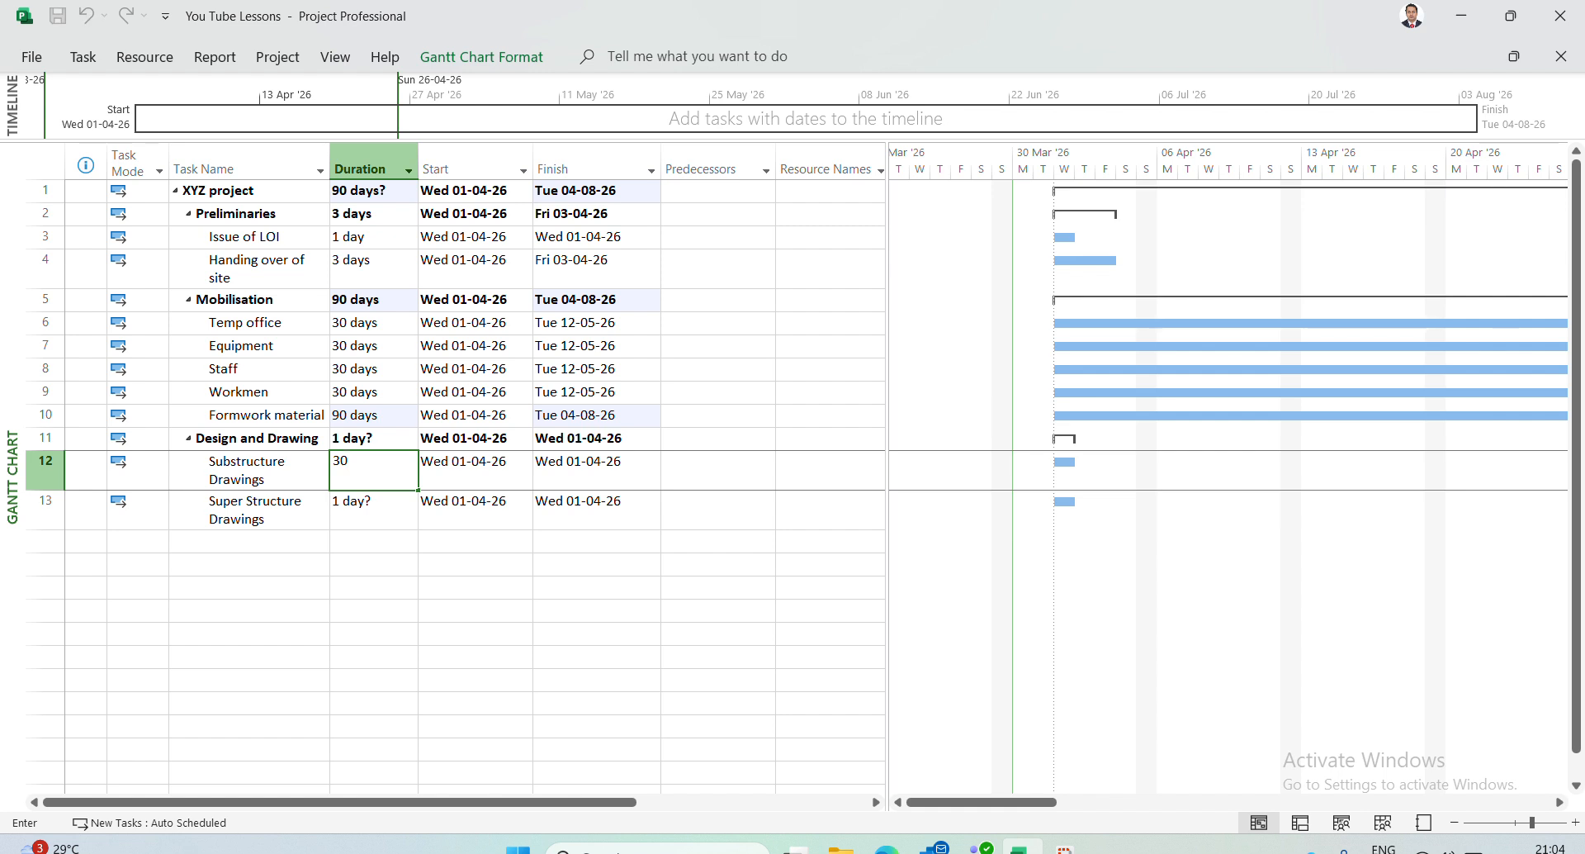
pyautogui.press('Return')
pyautogui.write('30')
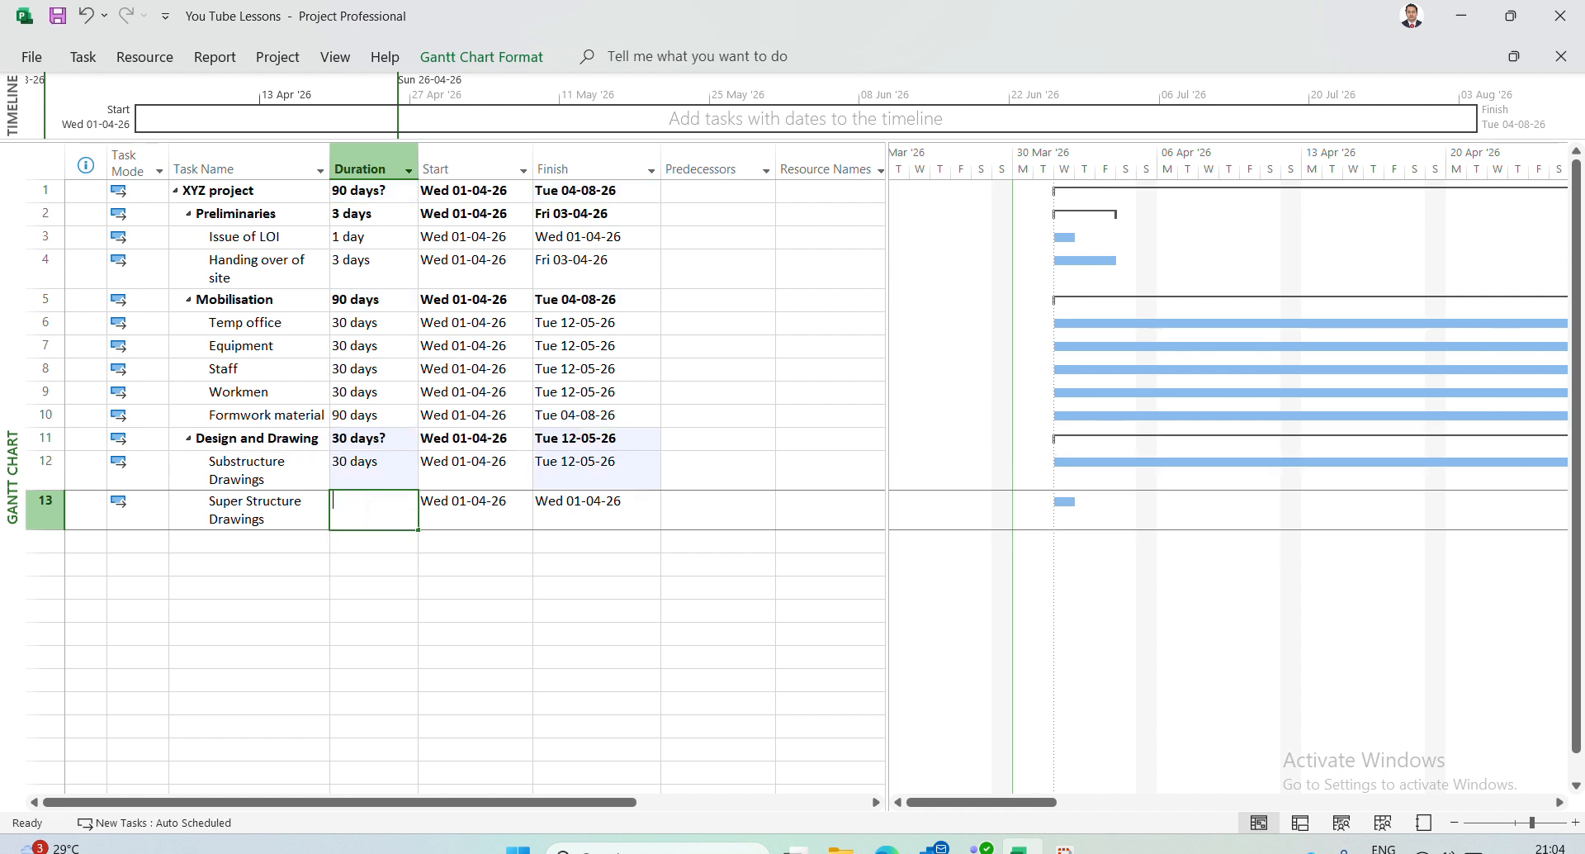
pyautogui.press('Return')
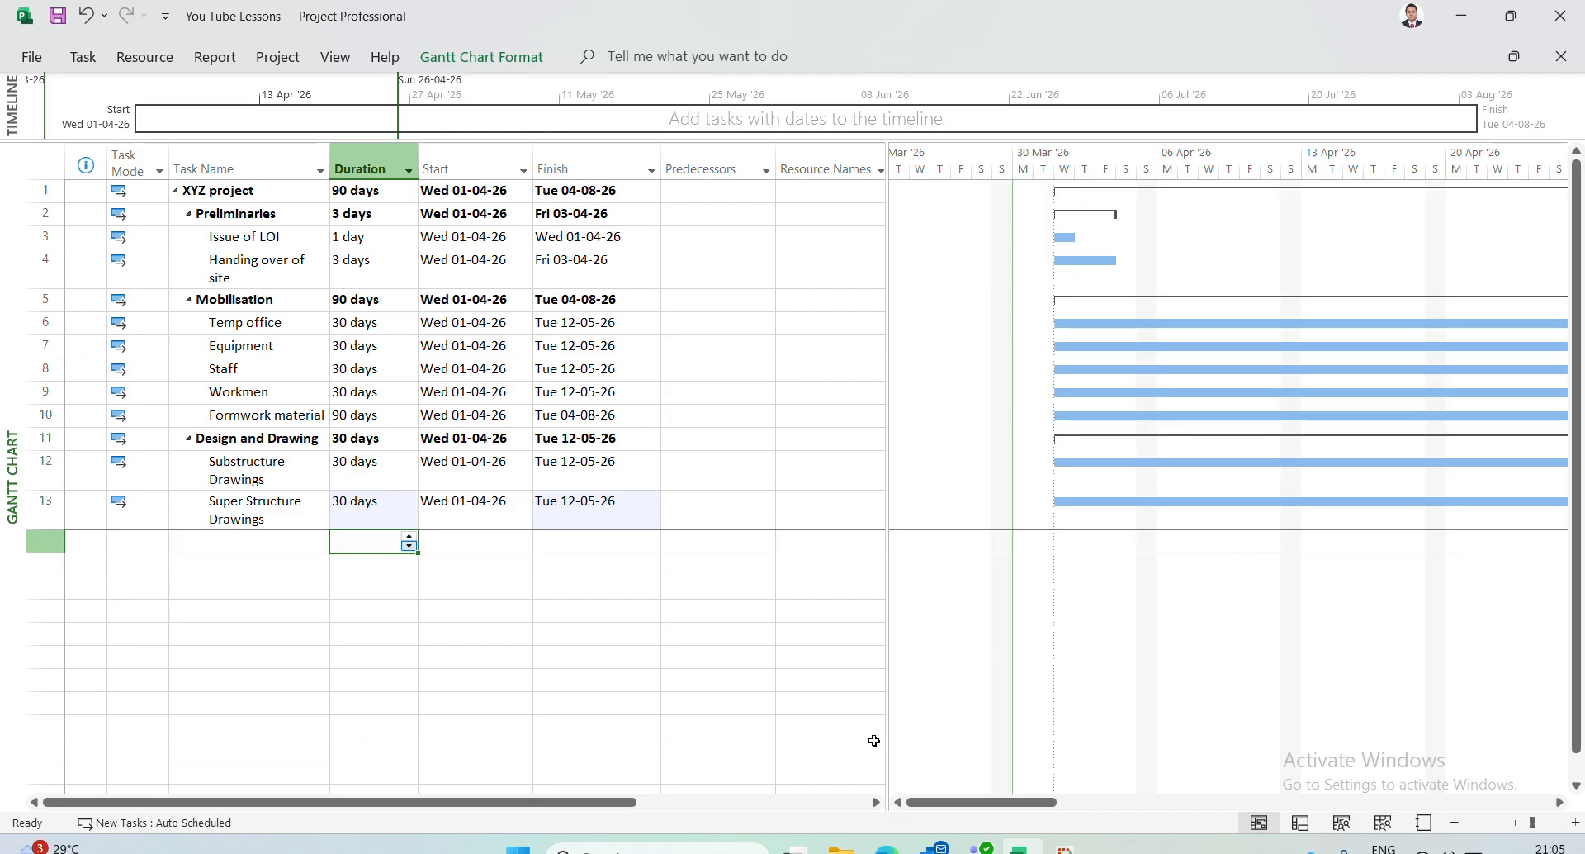
# In the task information of Handing over of site, add task ID 3, Issue of LOI, as its predecessor
pyautogui.moveTo(1007, 809); pyautogui.dragTo(1054, 850)
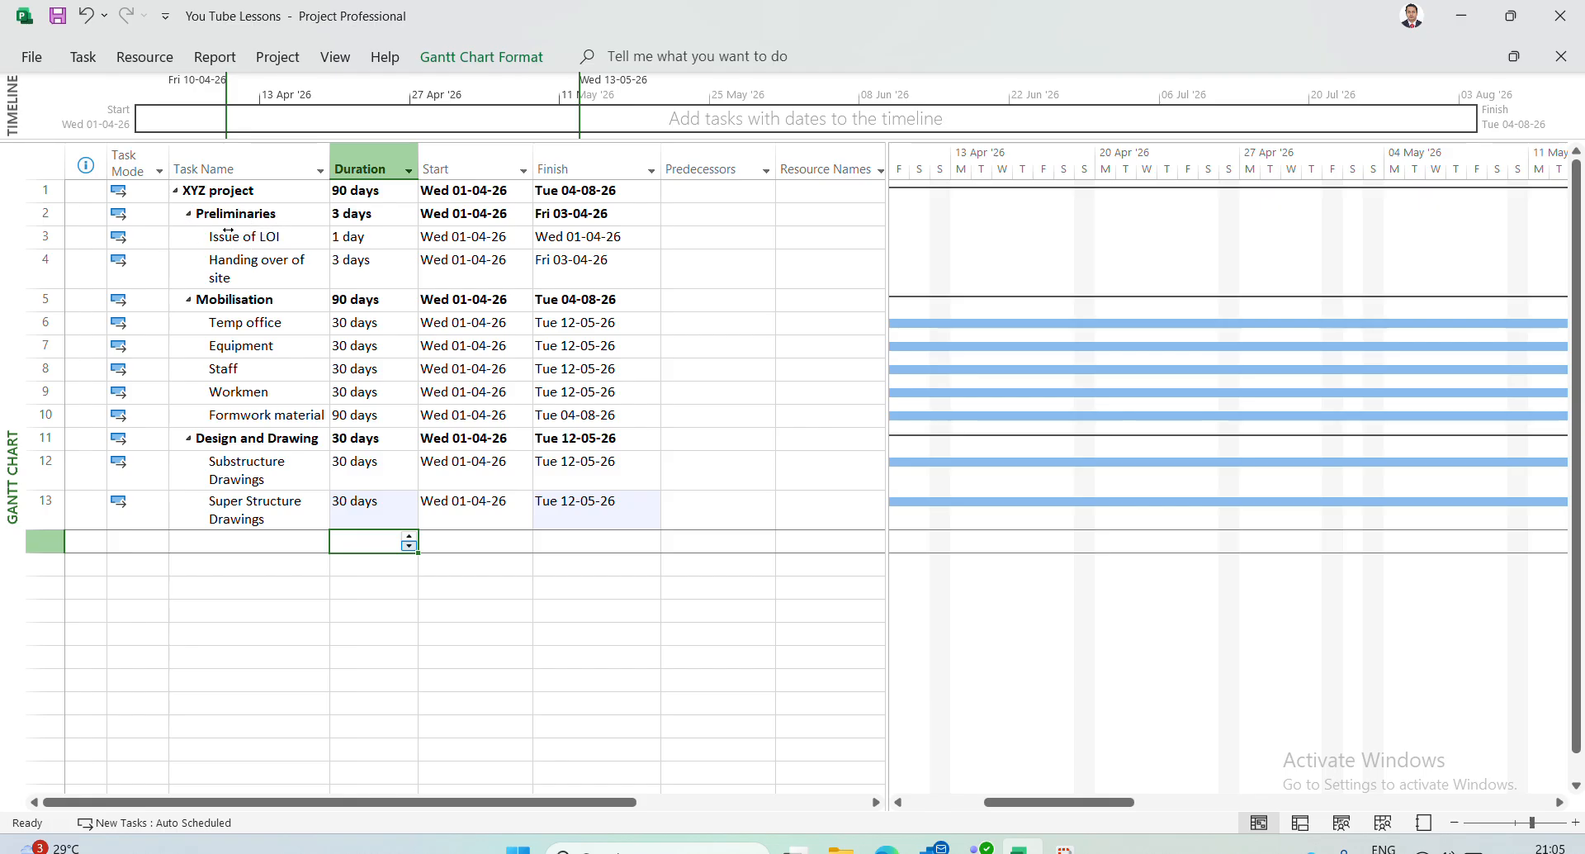
pyautogui.click(271, 238)
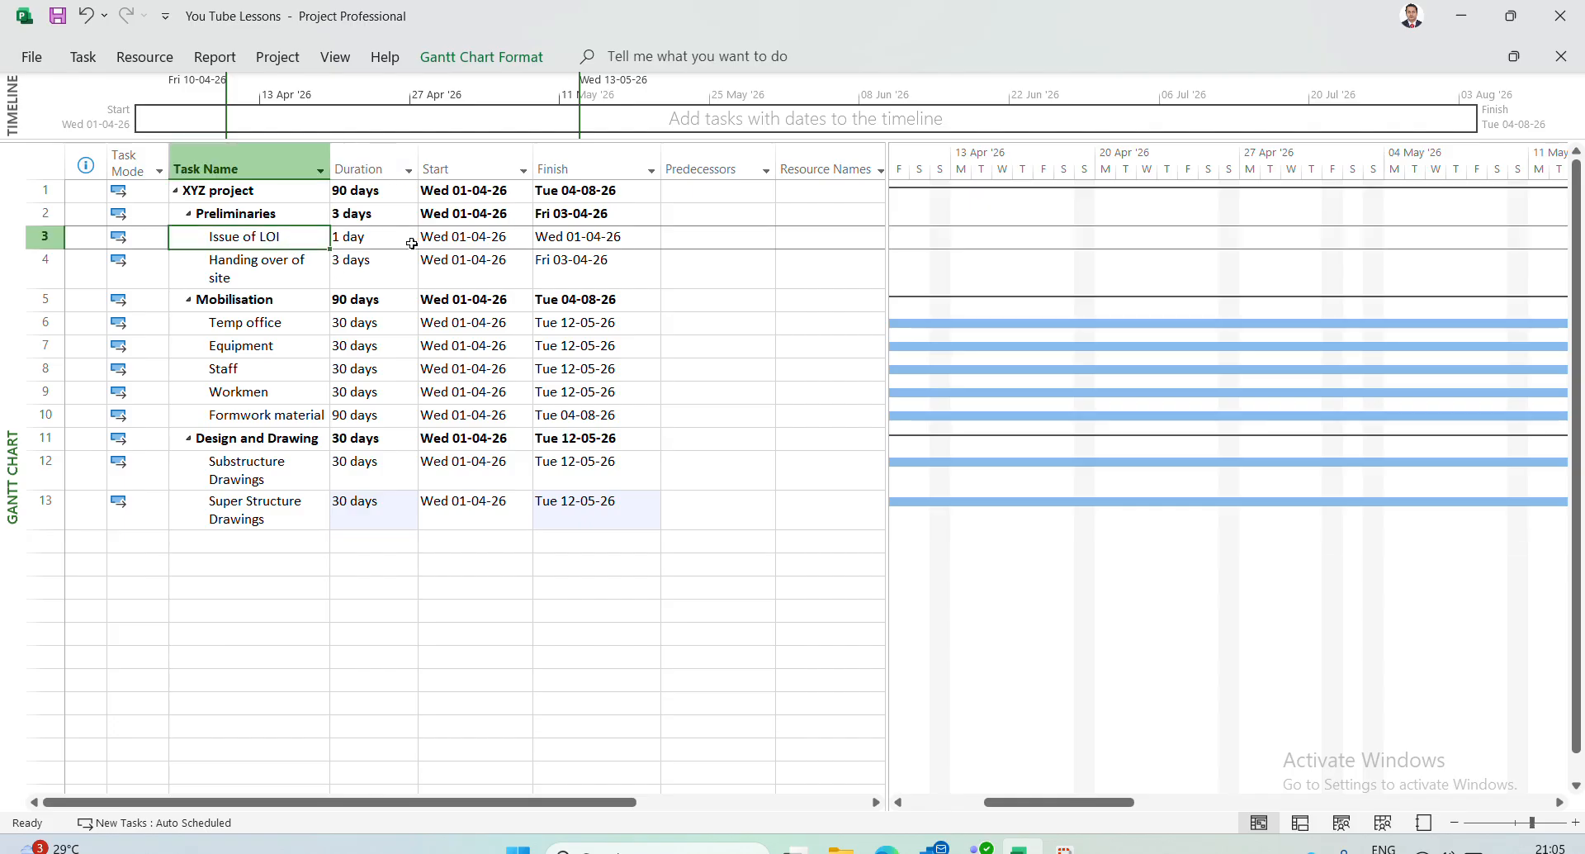
pyautogui.click(702, 237)
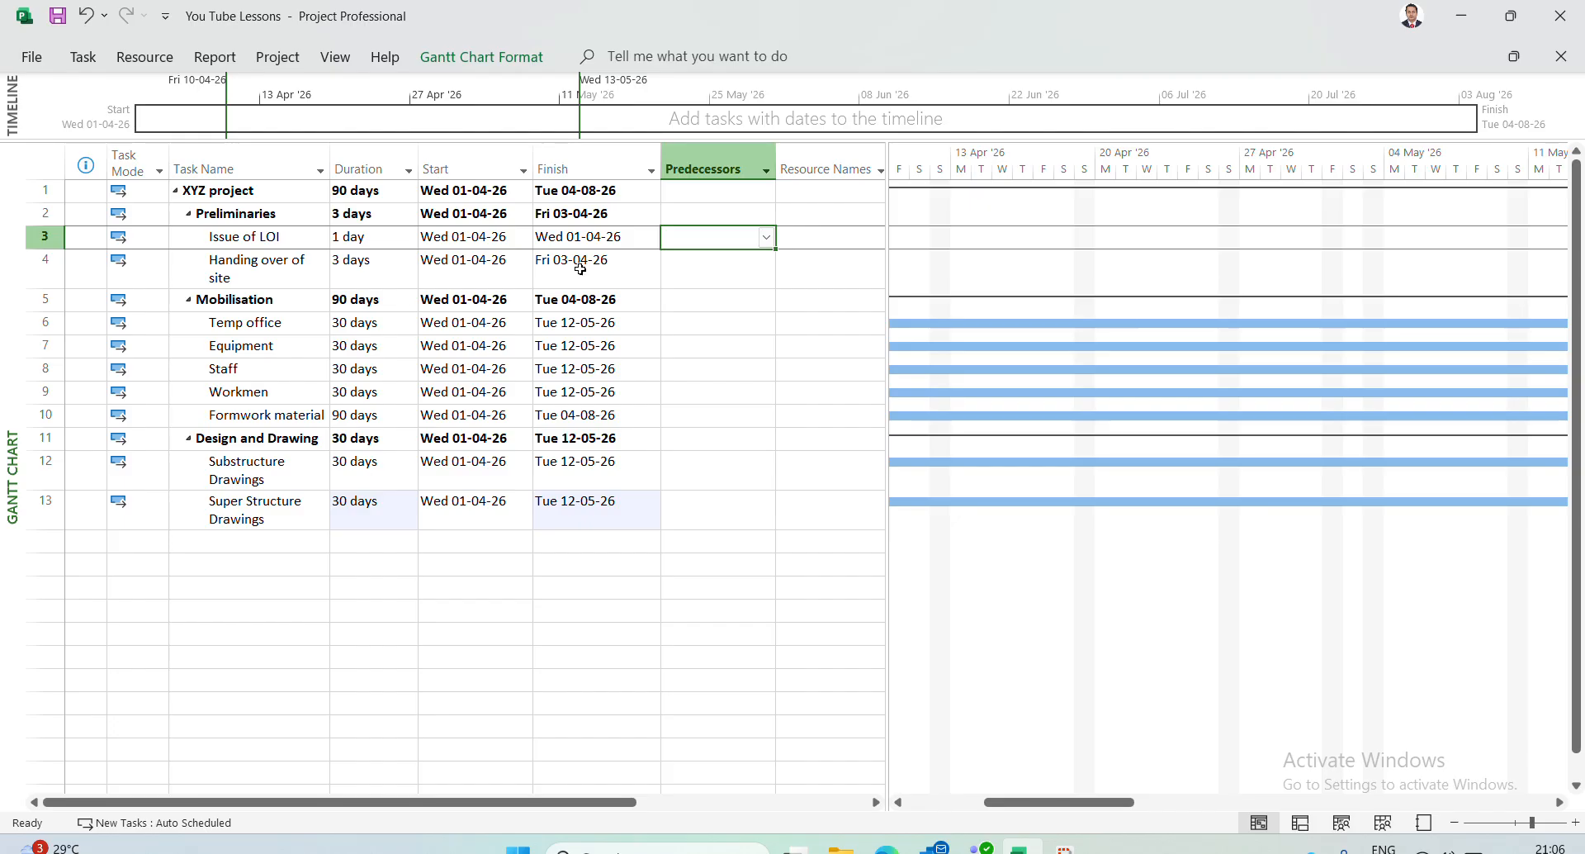
pyautogui.click(702, 272)
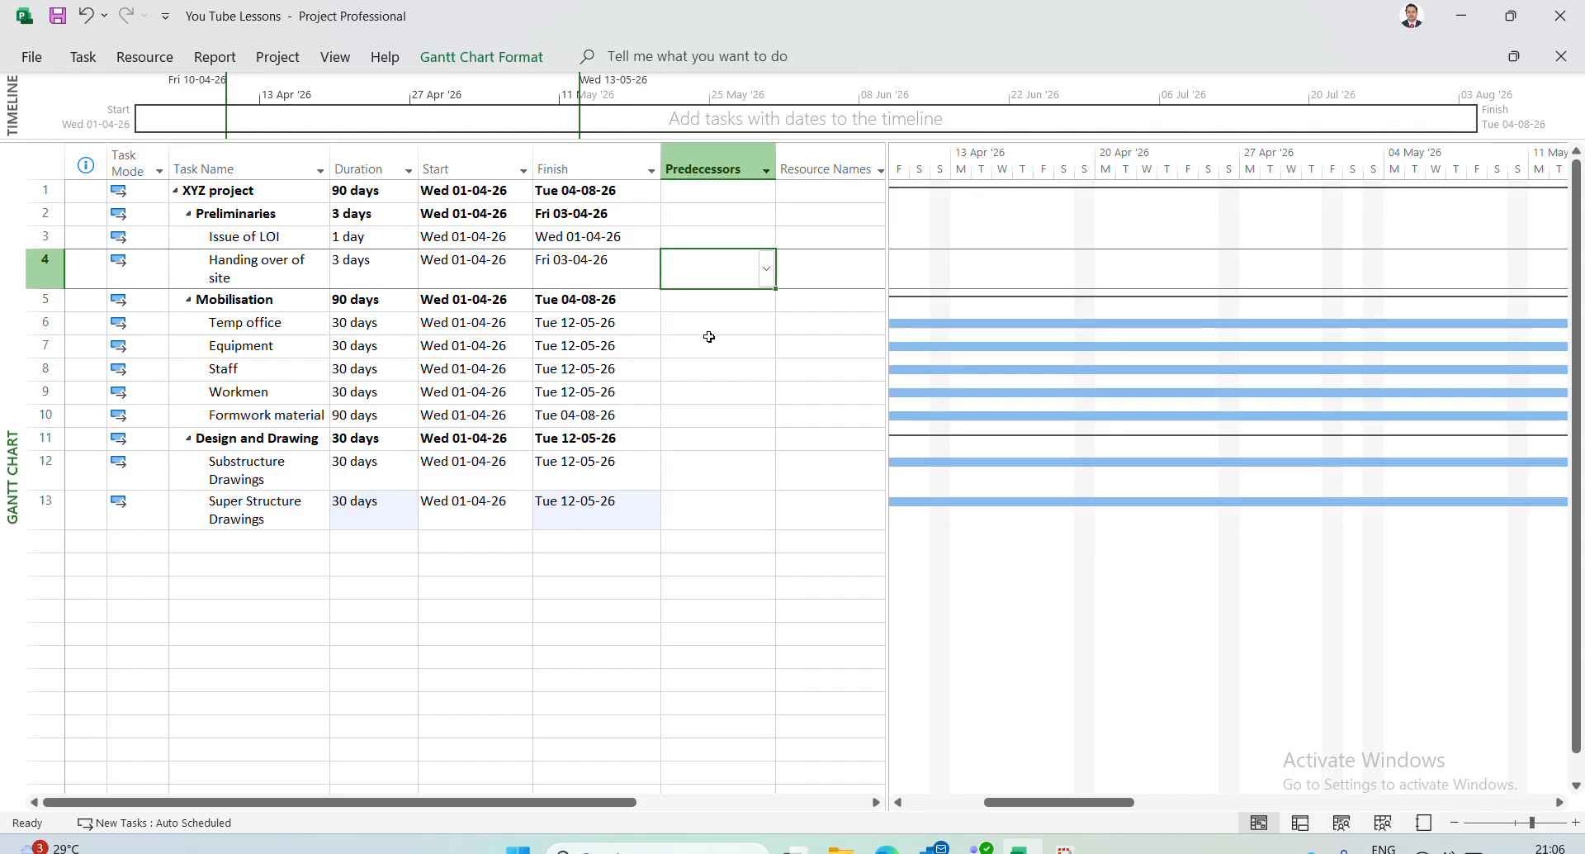
pyautogui.doubleClick(715, 277)
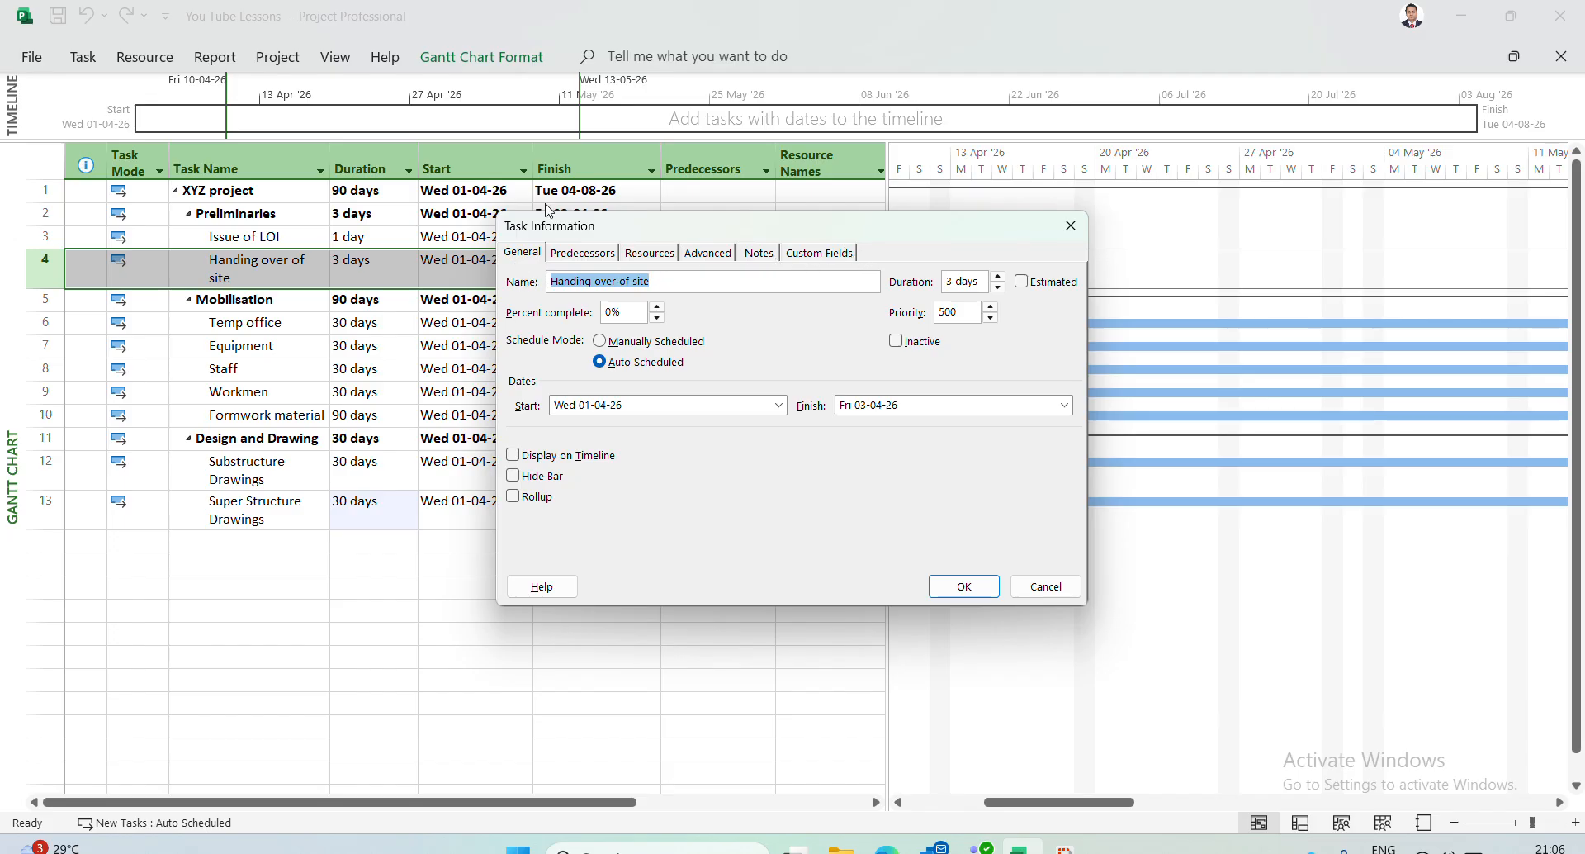
pyautogui.click(581, 257)
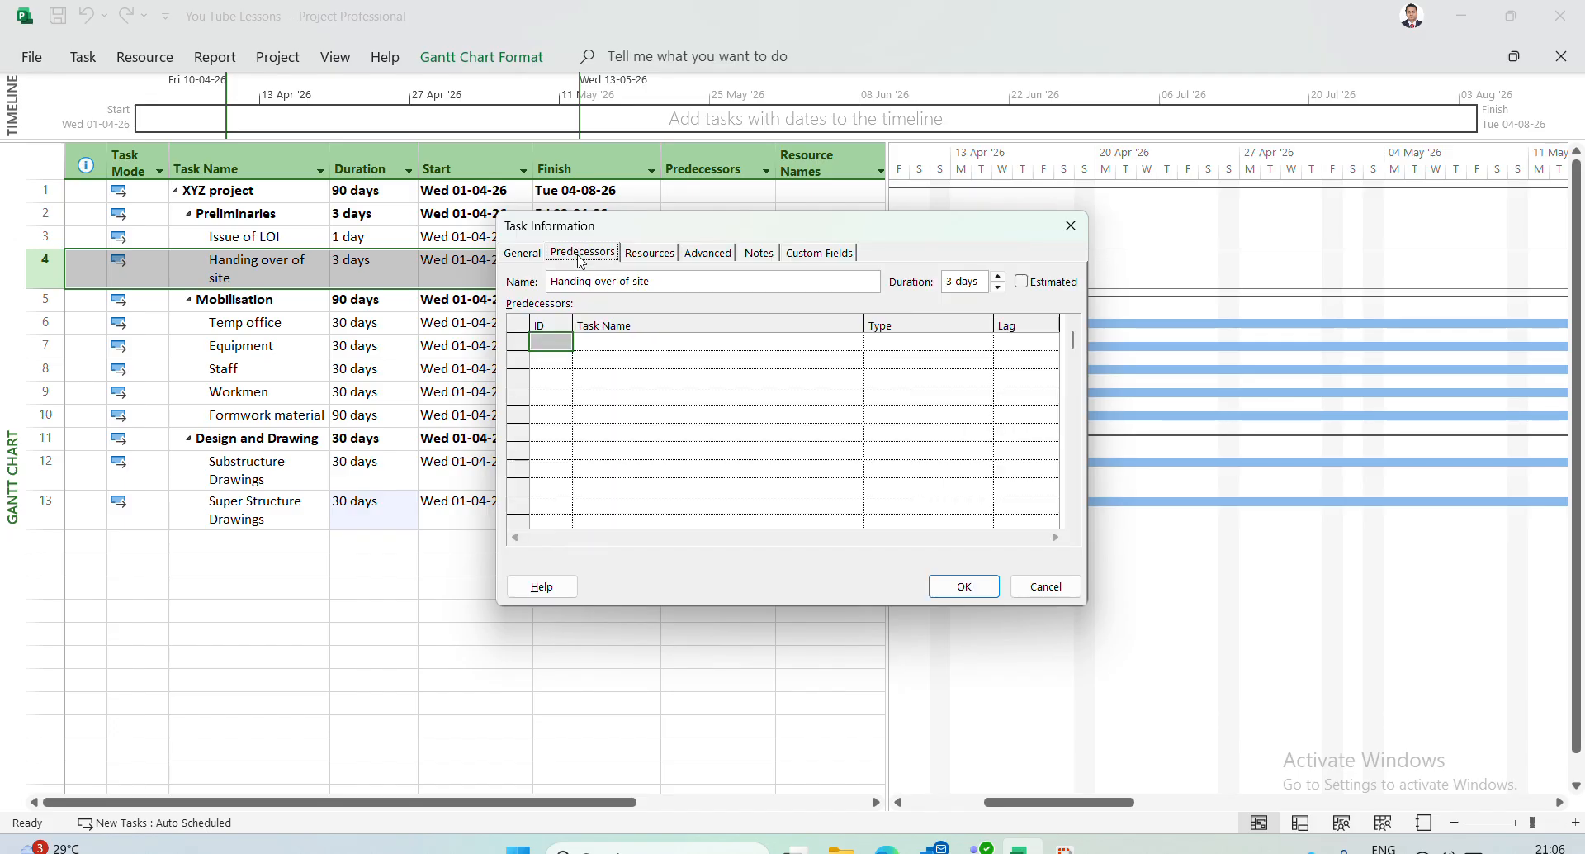
pyautogui.click(584, 377)
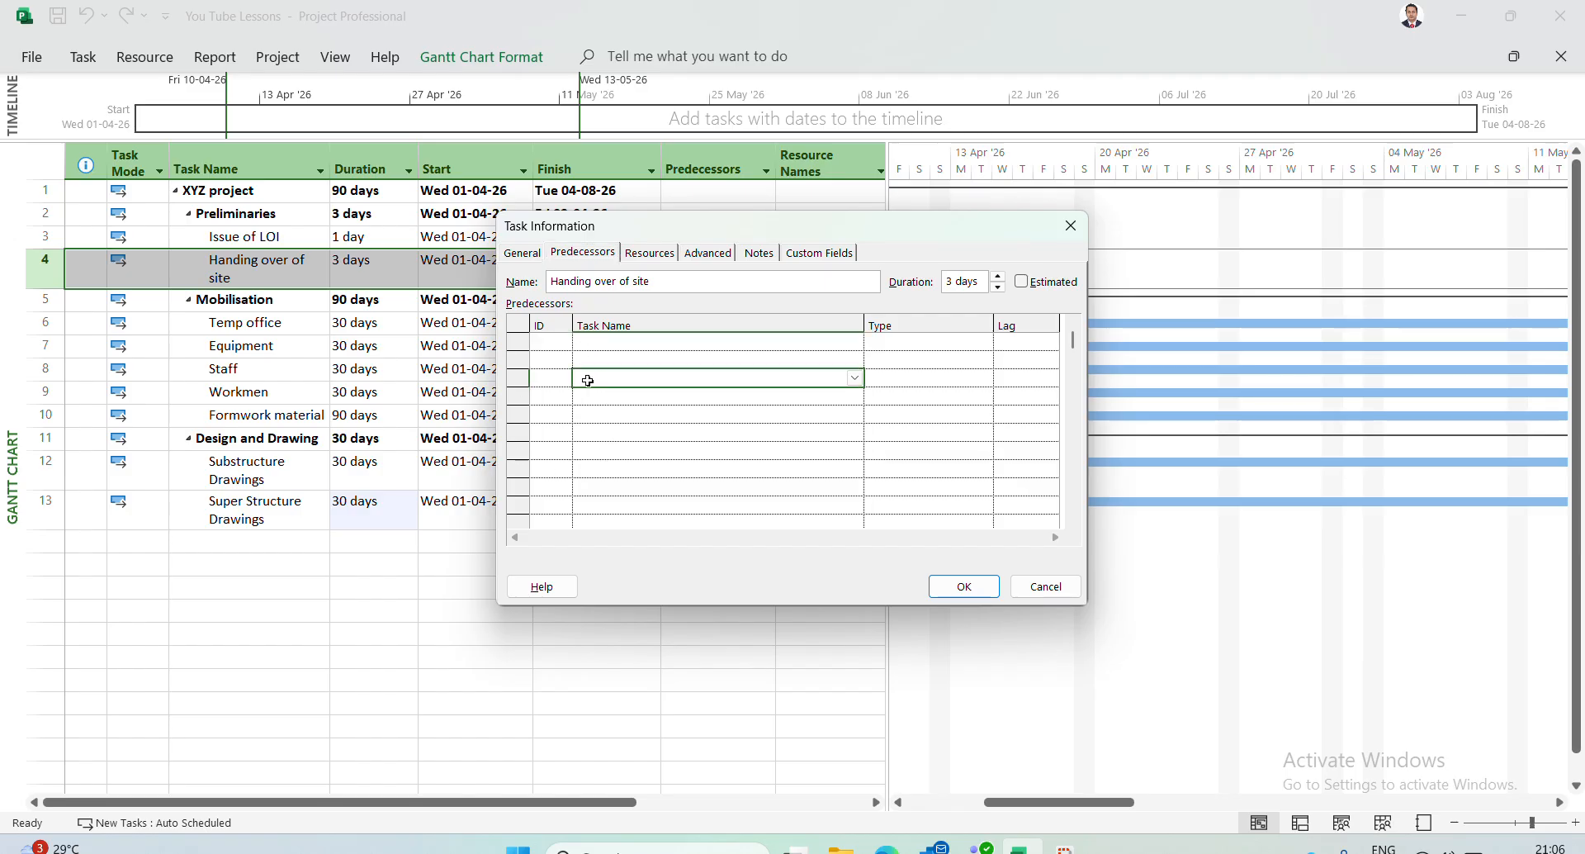
pyautogui.click(553, 343)
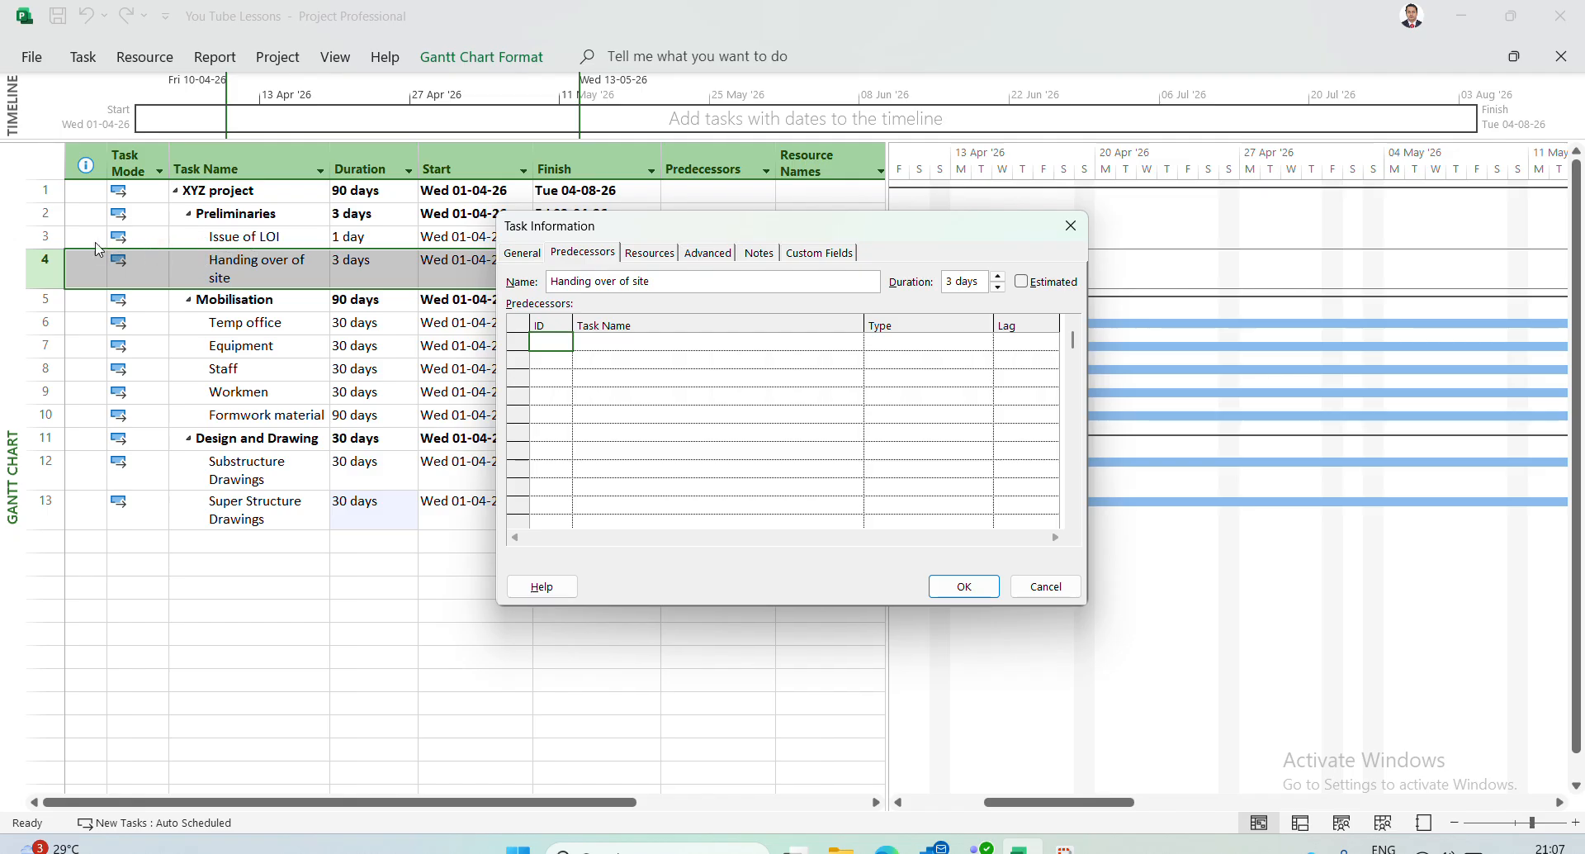
pyautogui.click(605, 361)
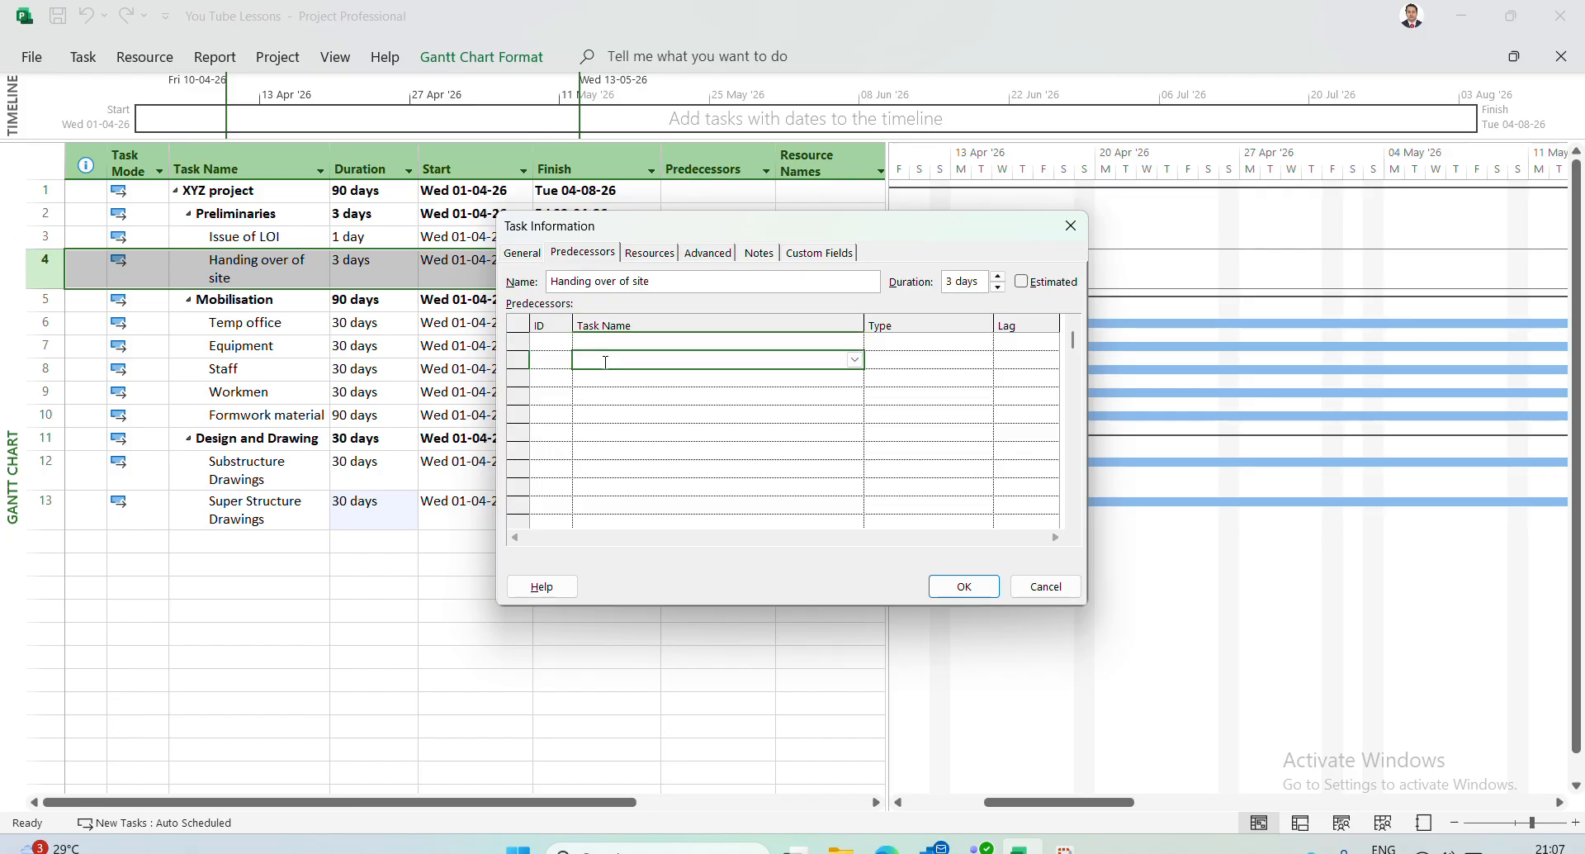
pyautogui.click(557, 343)
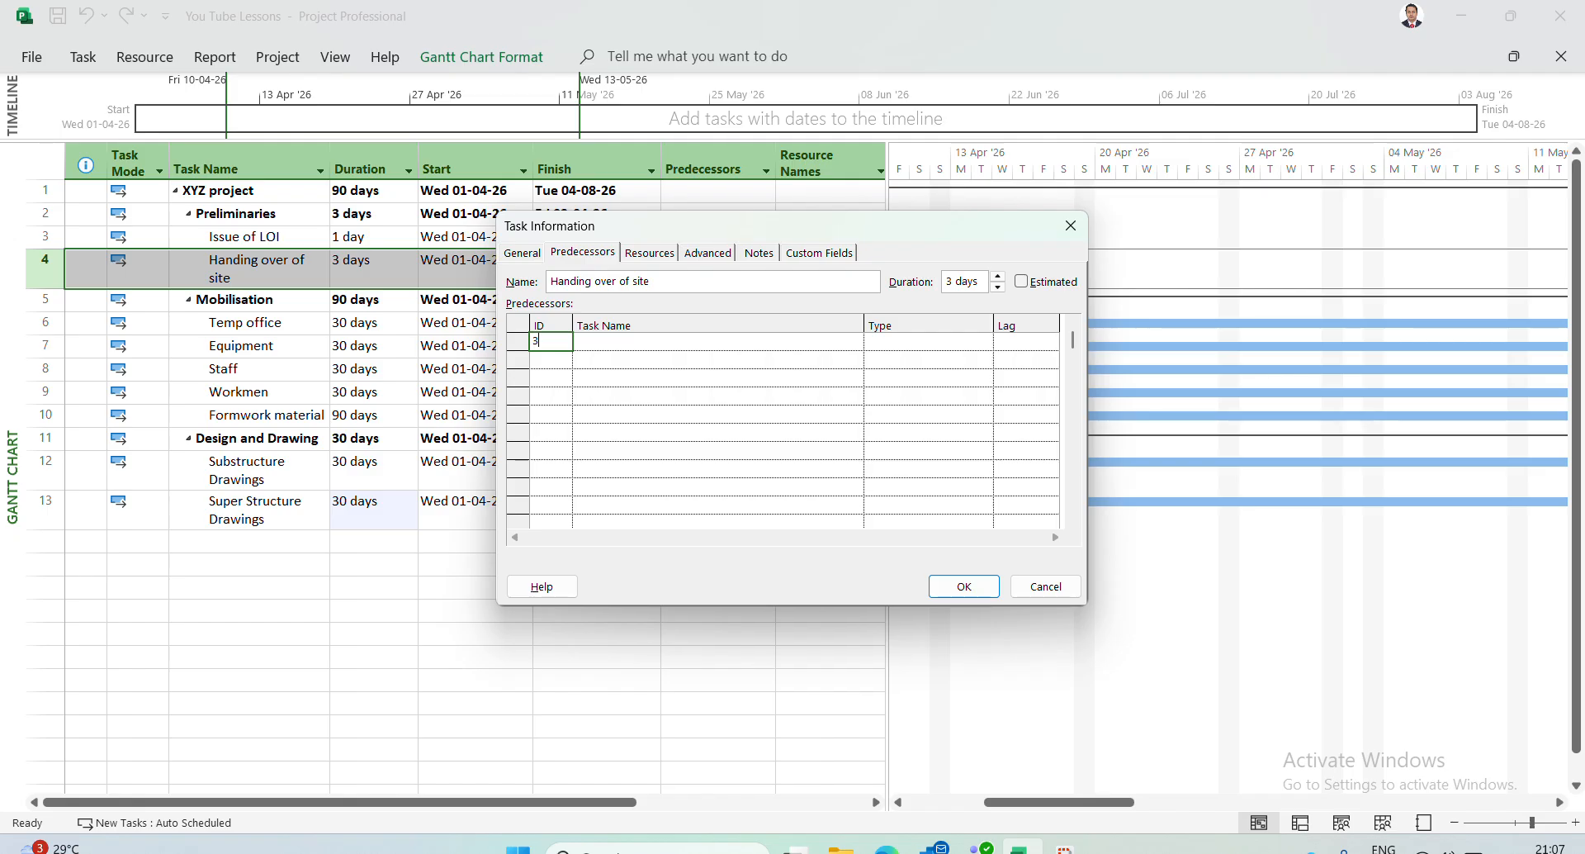
pyautogui.press('Return')
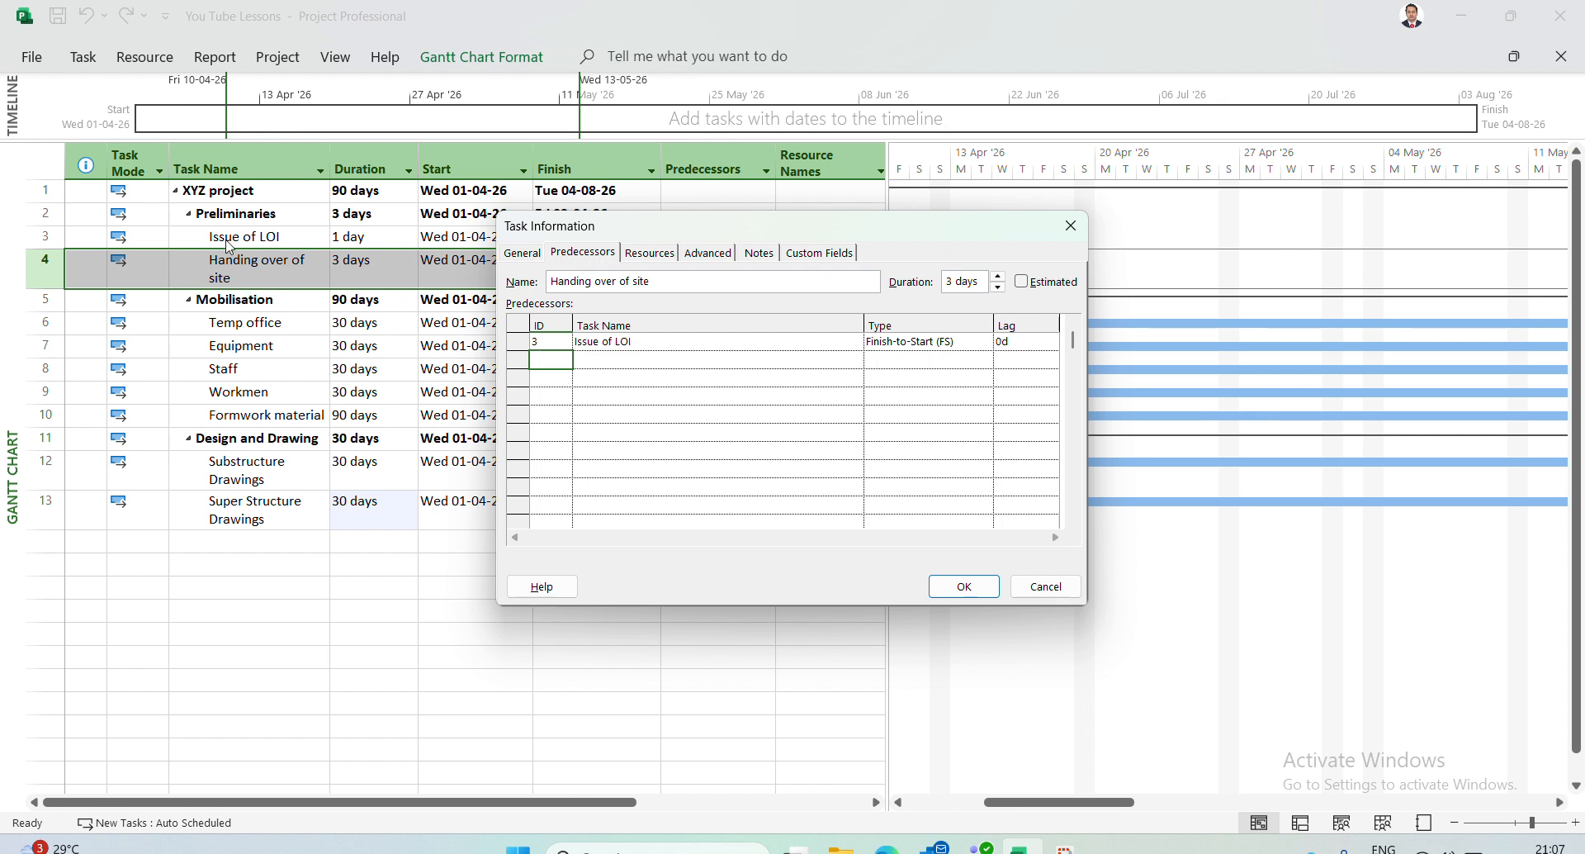
# Look through the list of tasks offered as predecessor names and close it, keeping Issue of LOI
pyautogui.click(626, 342)
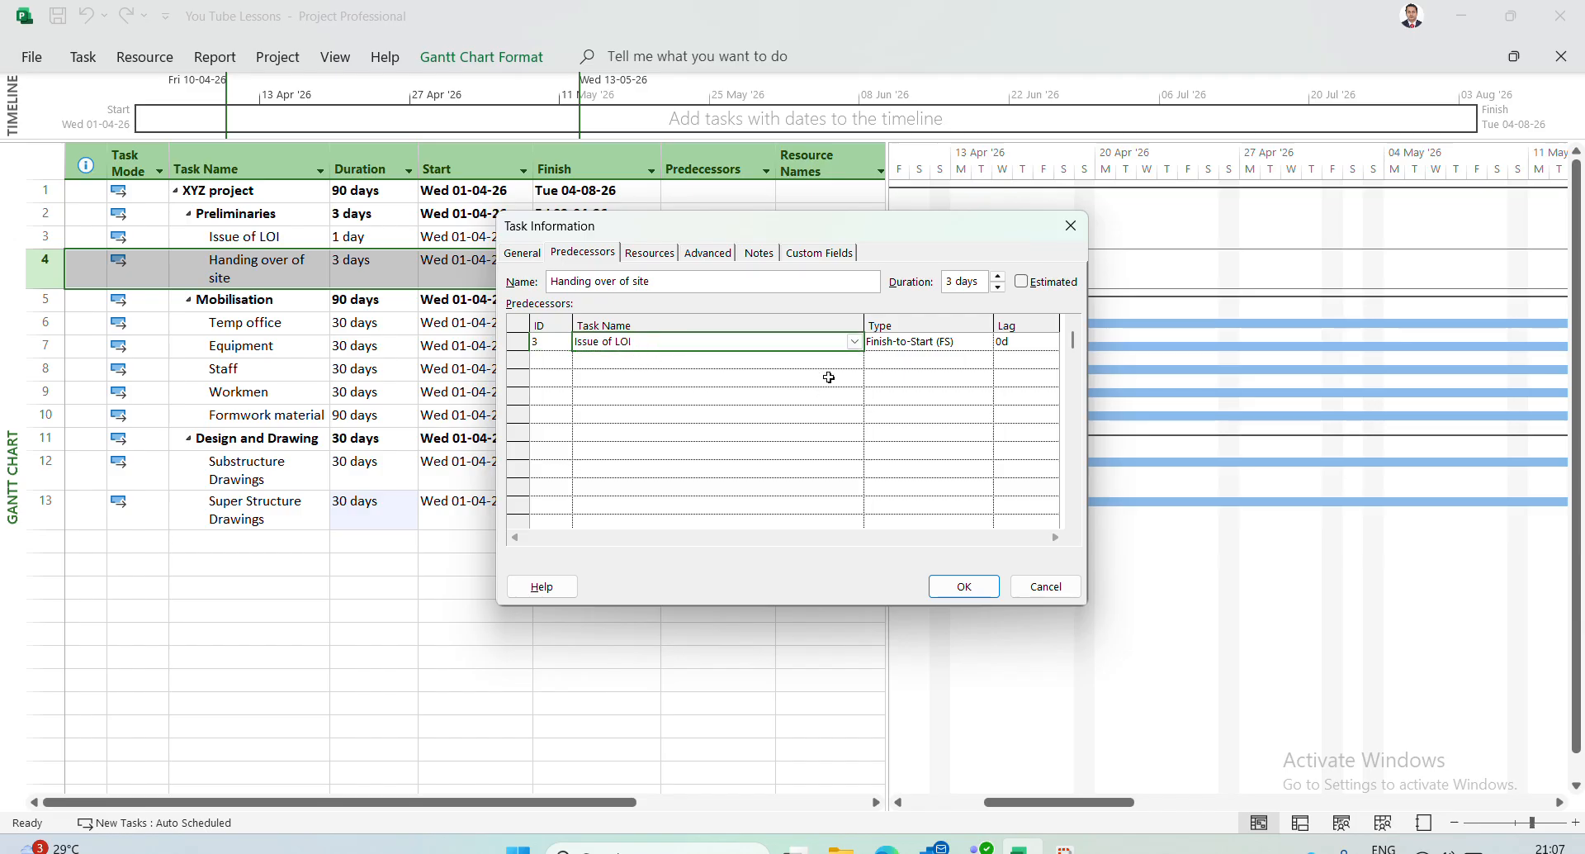
pyautogui.click(854, 341)
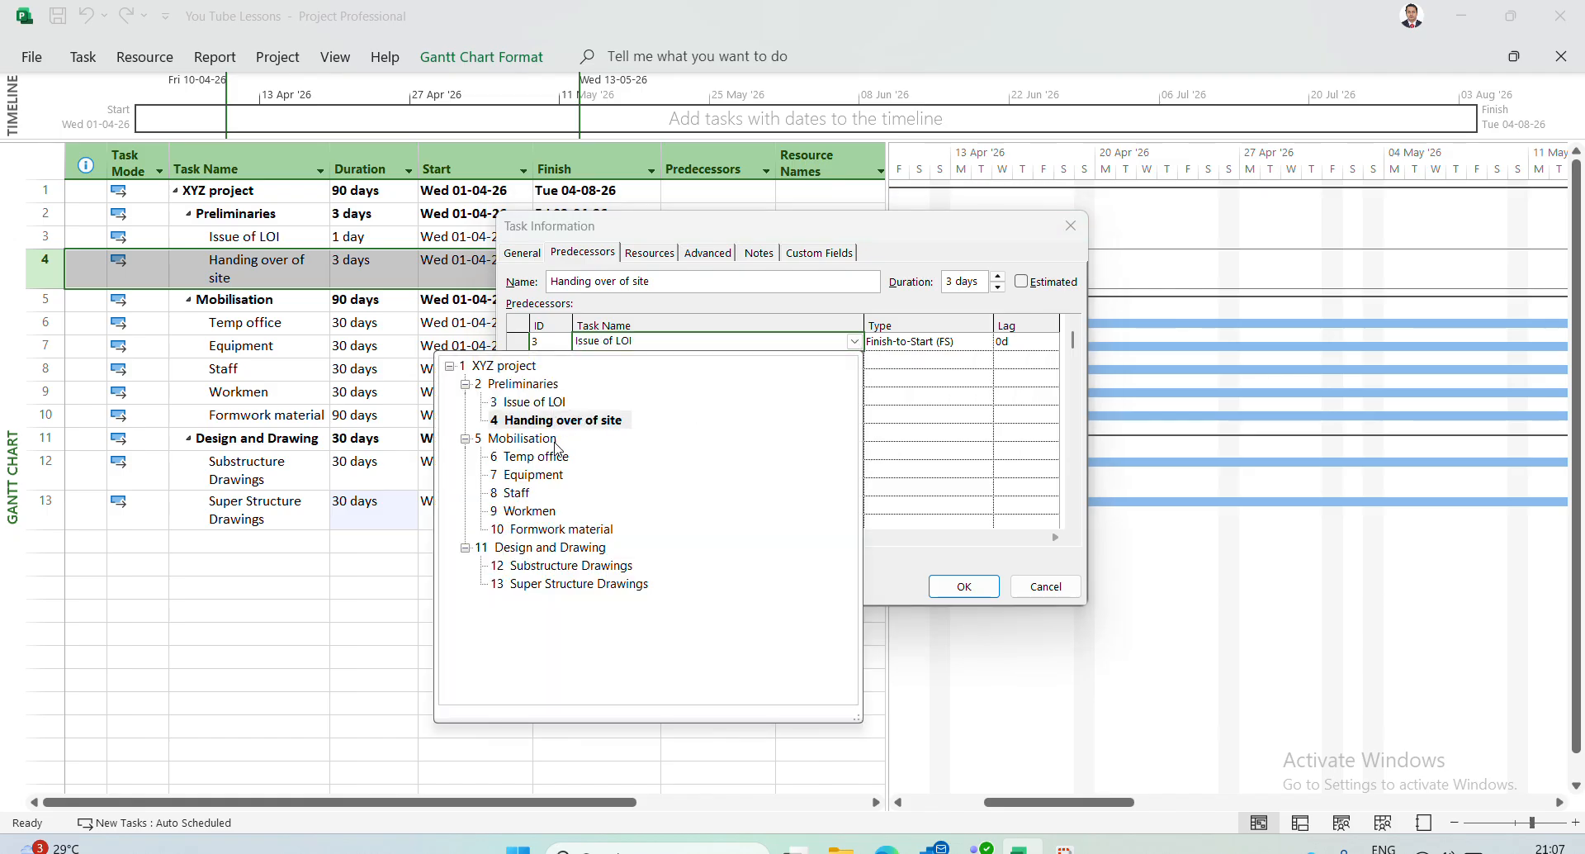
pyautogui.click(933, 408)
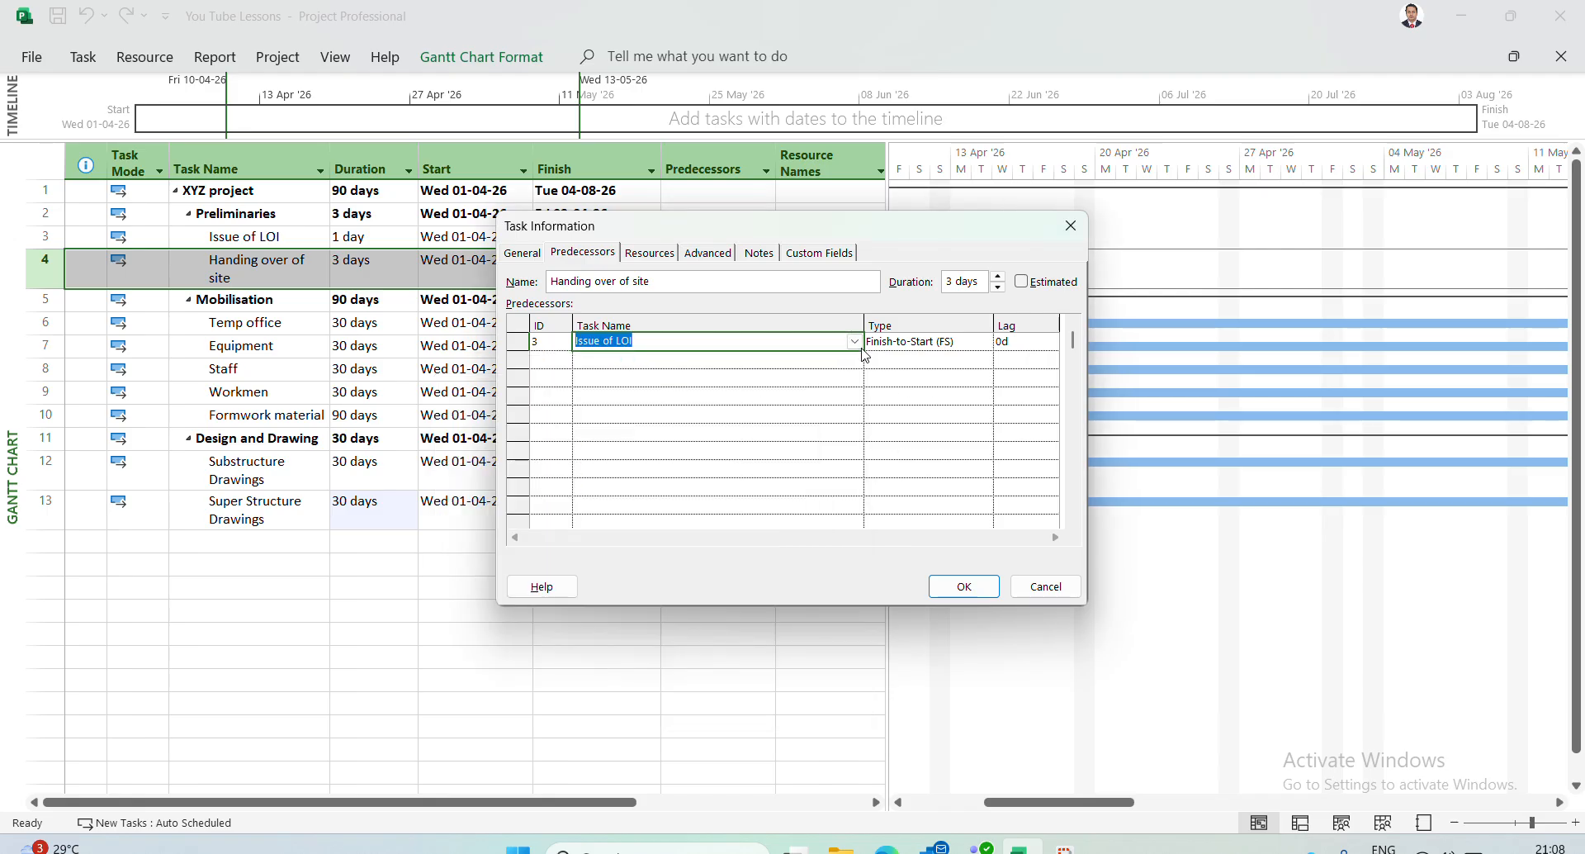
# Keep Issue of LOI as the predecessor of Handing over of site and choose Finish-to-Start (FS) as the link type
pyautogui.click(854, 341)
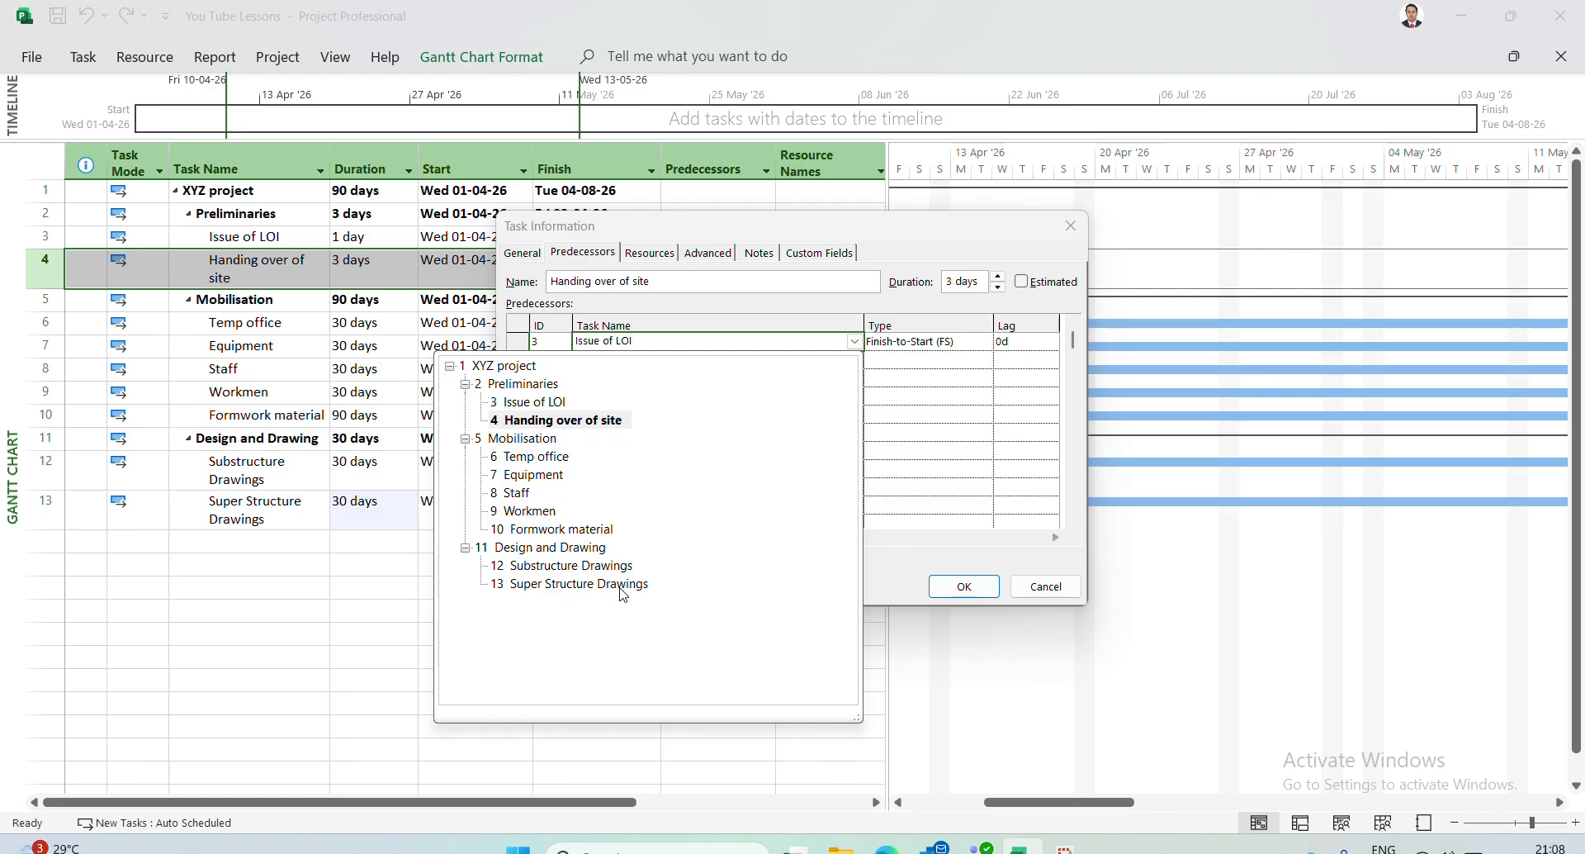
pyautogui.click(908, 417)
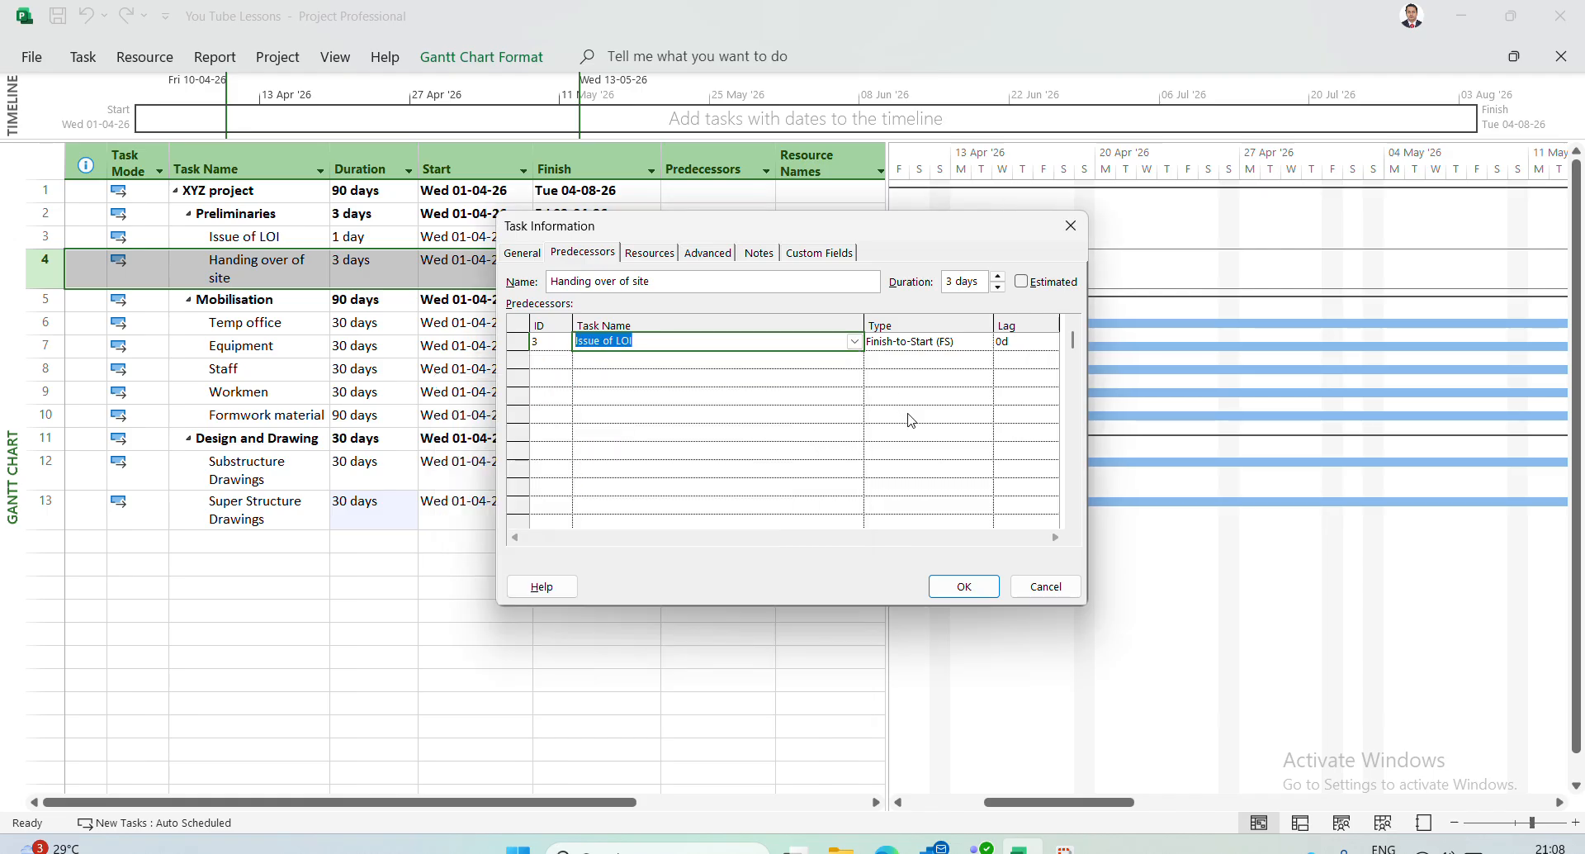
pyautogui.click(789, 405)
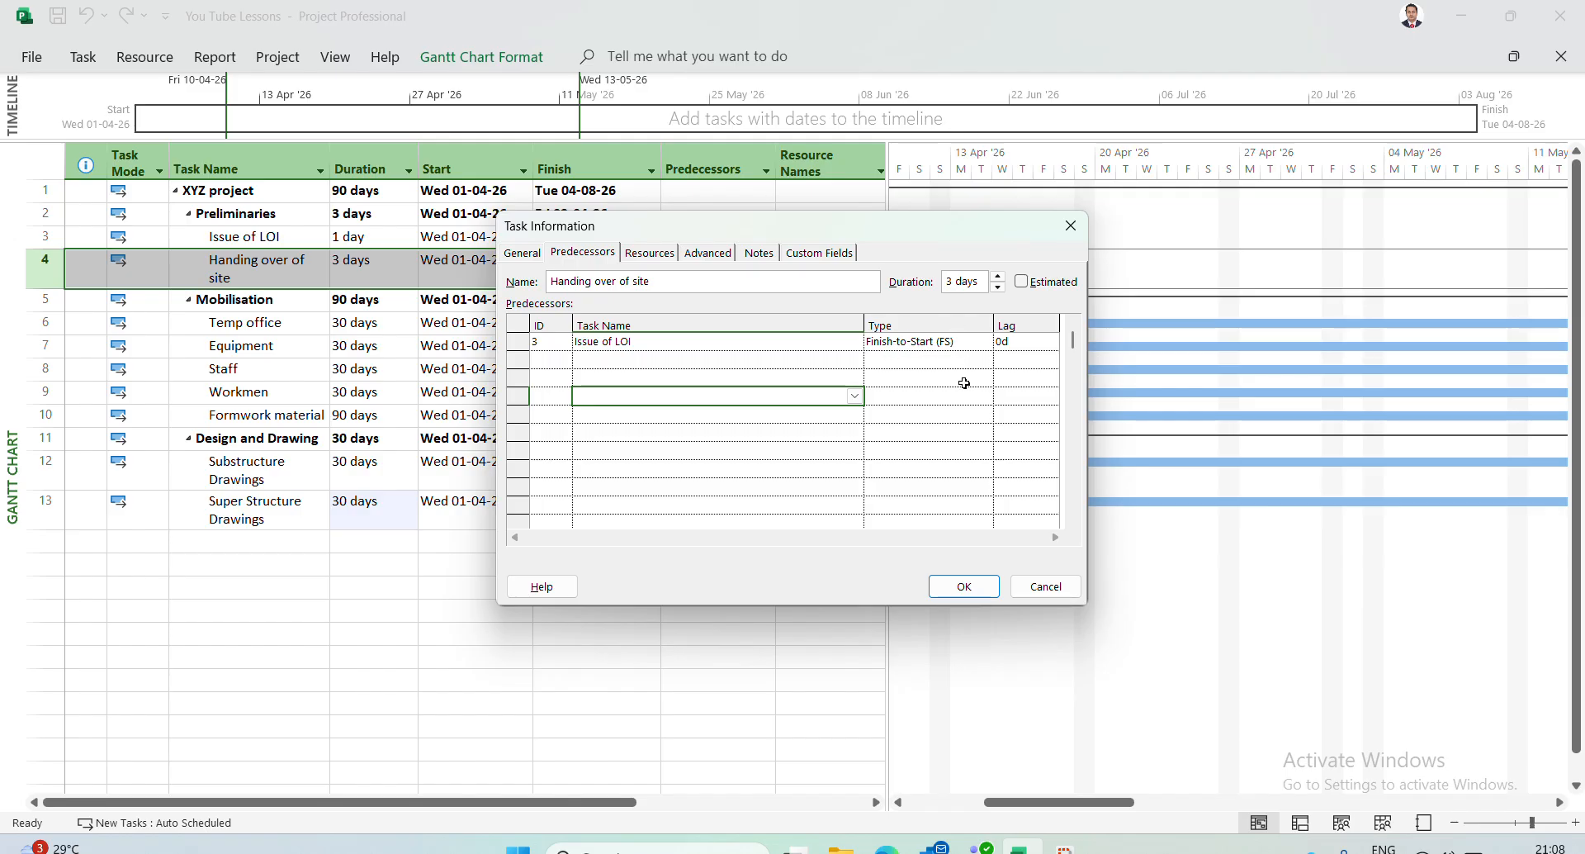
pyautogui.click(984, 345)
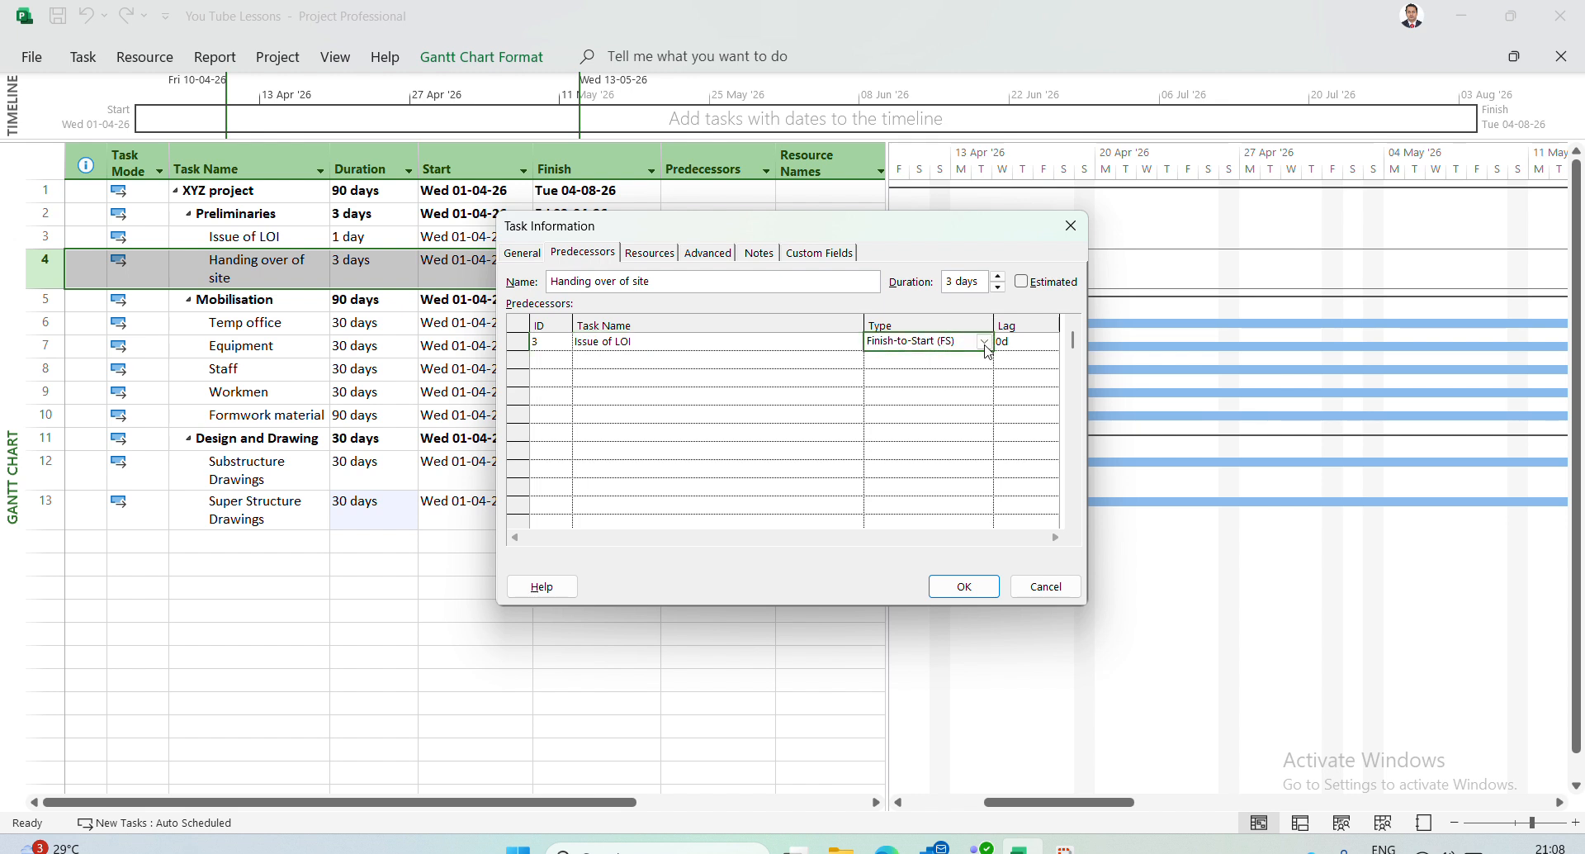
pyautogui.click(984, 342)
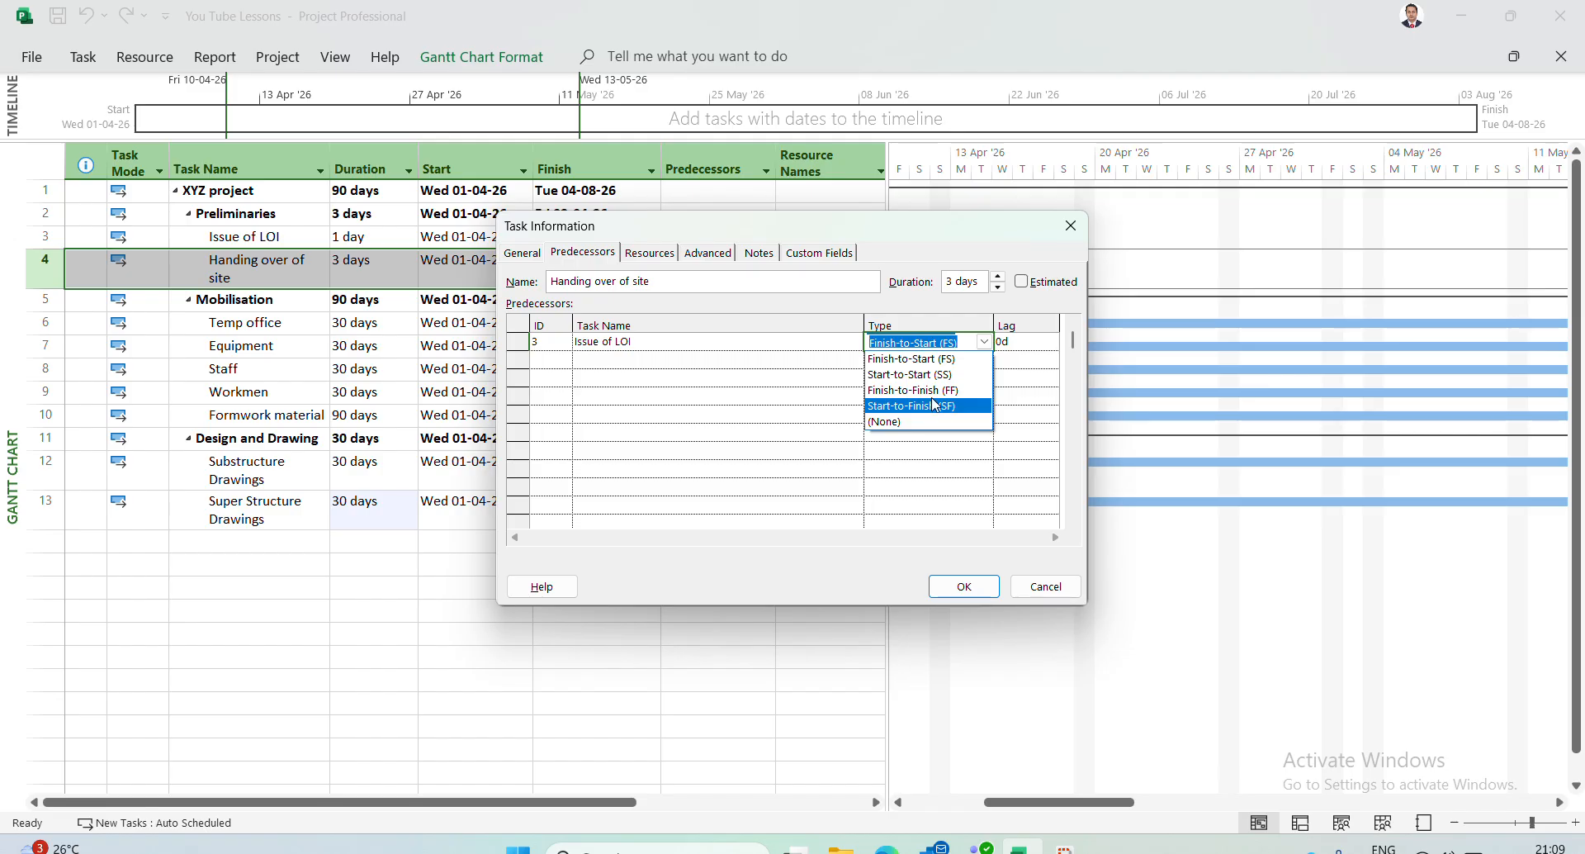
pyautogui.click(922, 359)
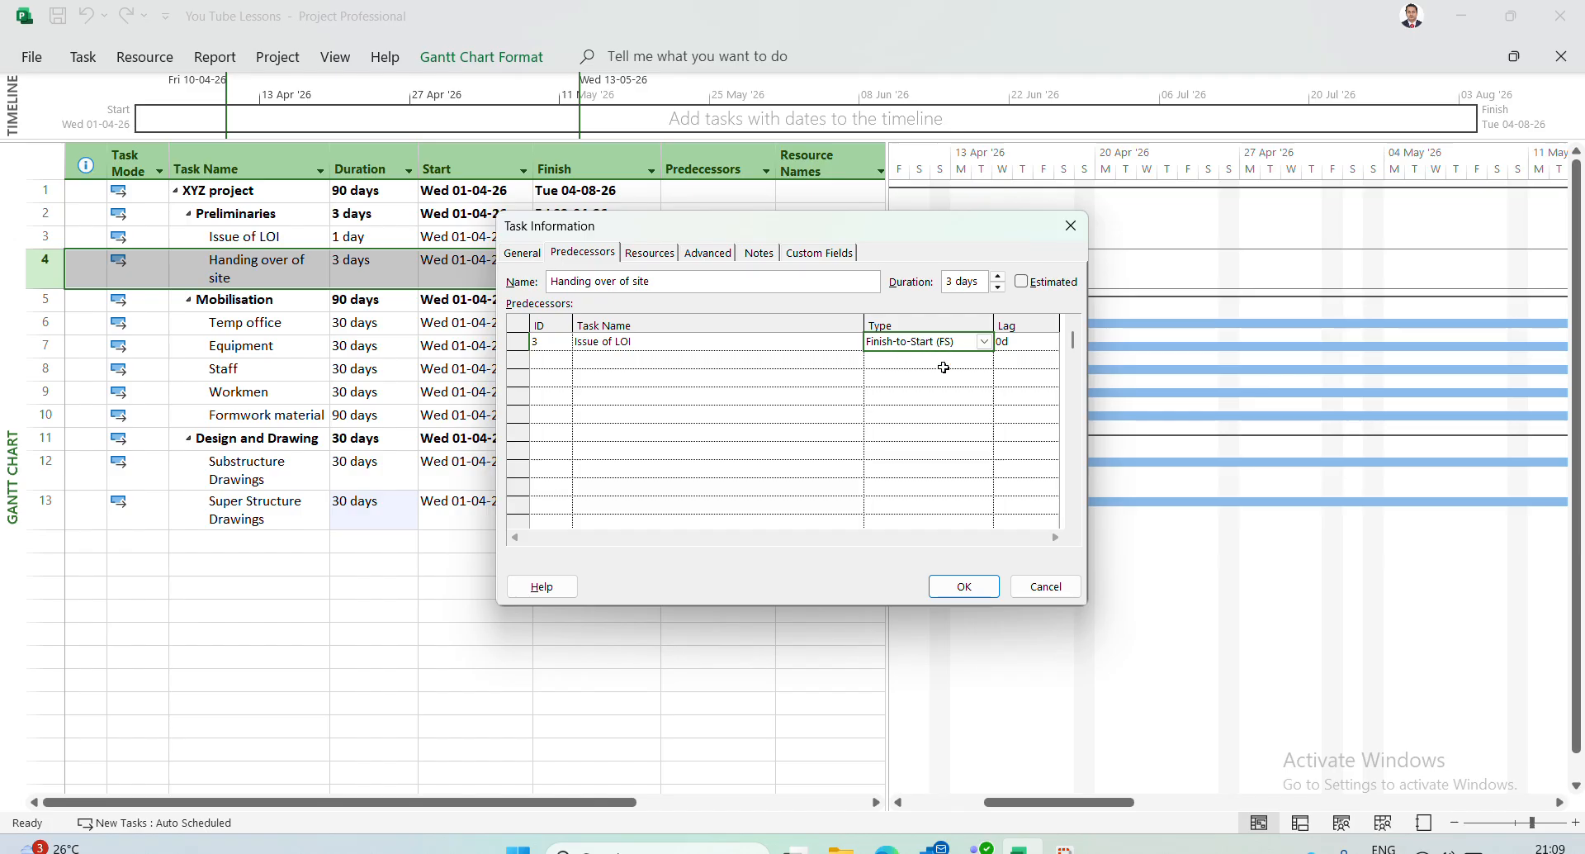
# Set the lag of the Issue of LOI predecessor to 1d and apply the task information
pyautogui.click(1019, 346)
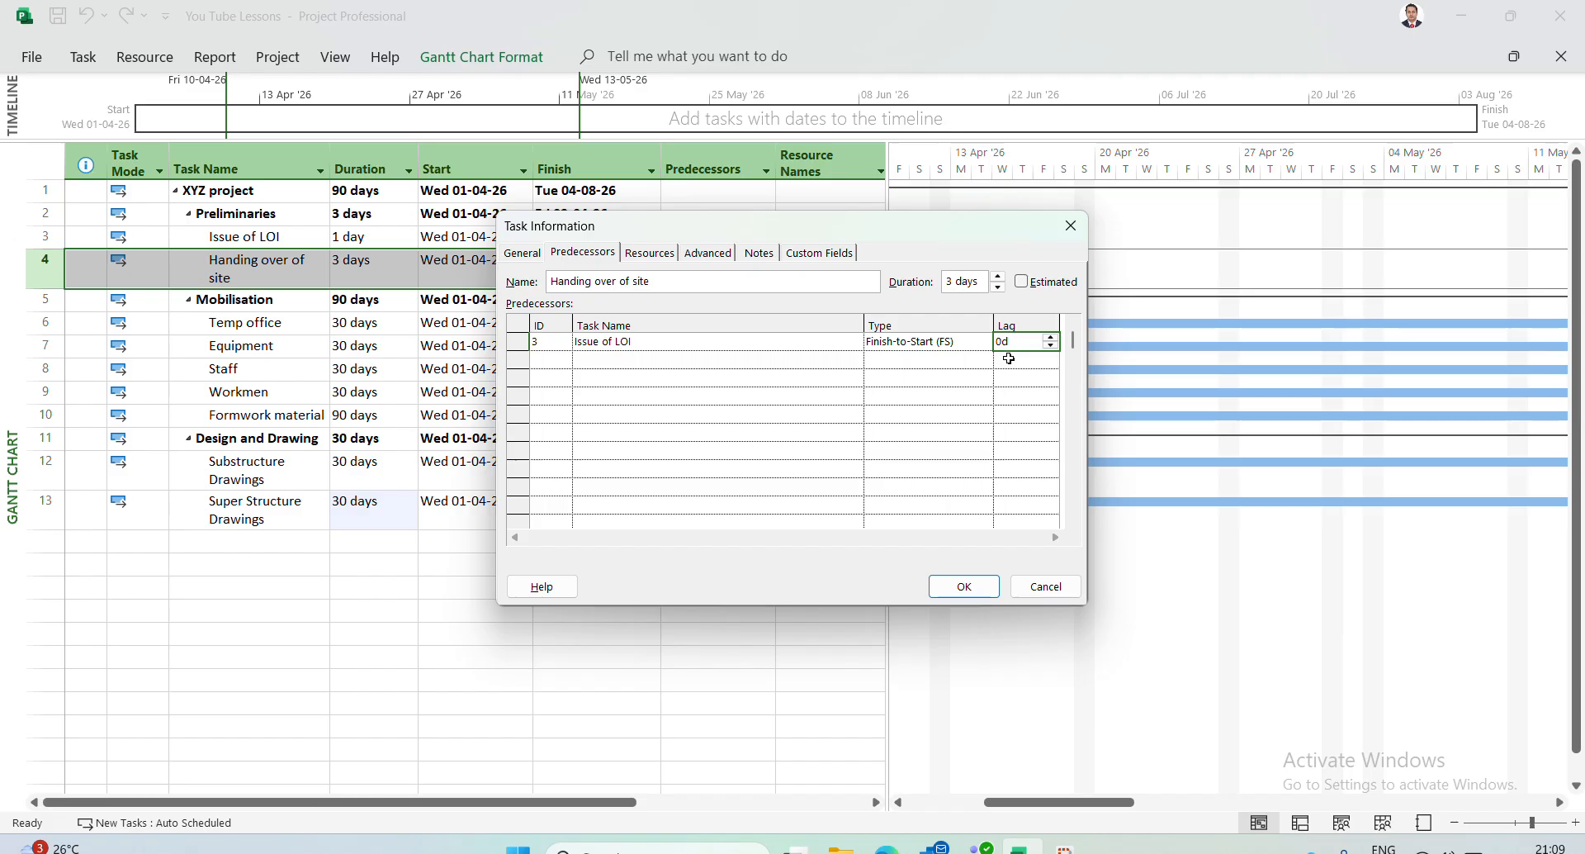
pyautogui.click(1050, 336)
pyautogui.click(990, 398)
pyautogui.click(1004, 340)
pyautogui.press('Return')
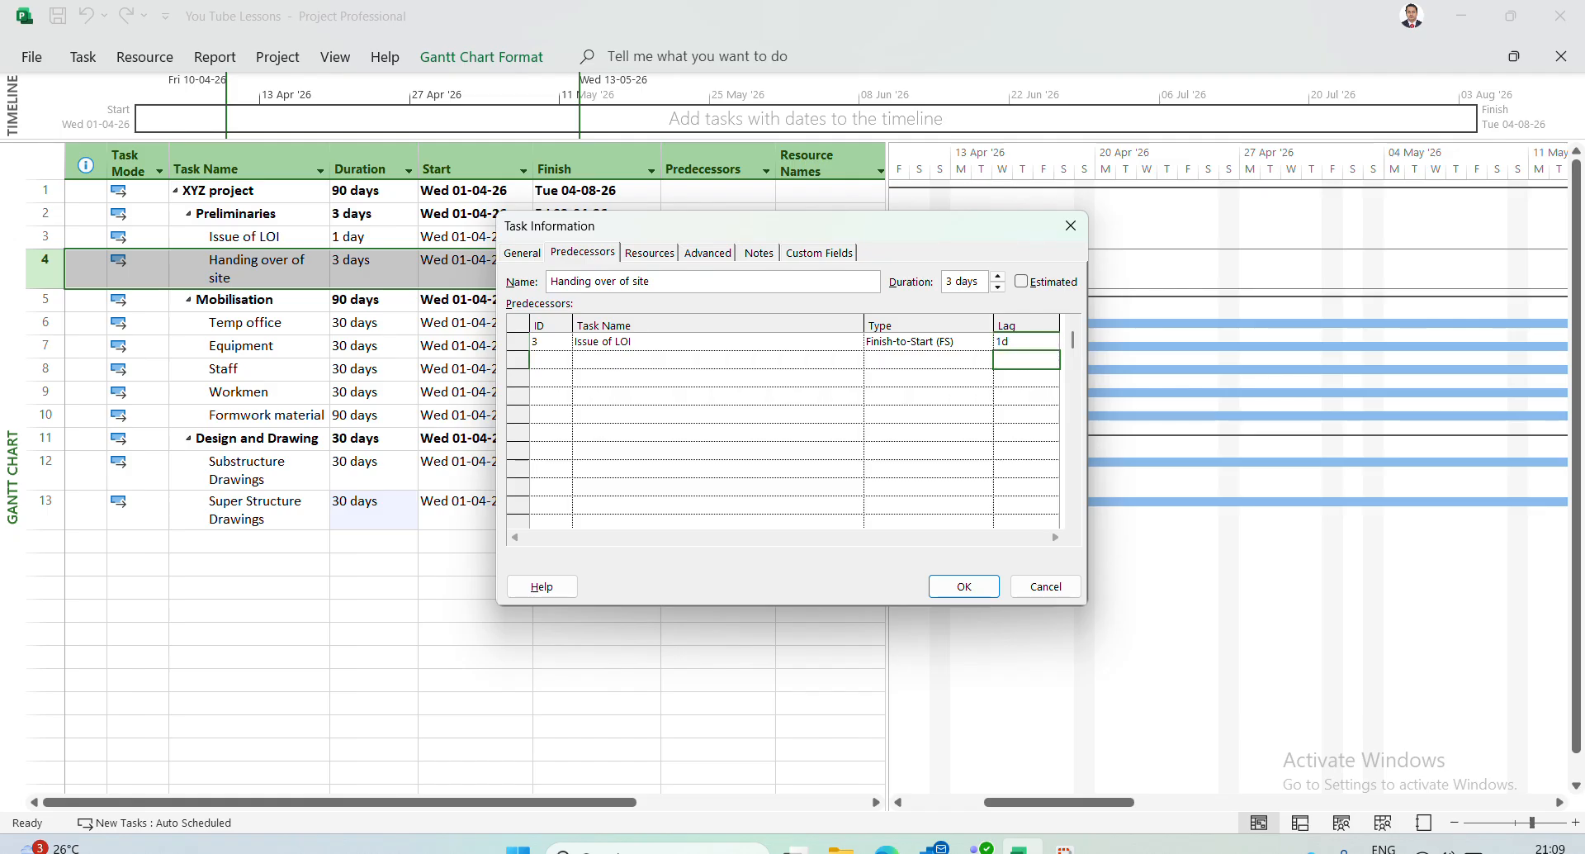
pyautogui.click(1007, 342)
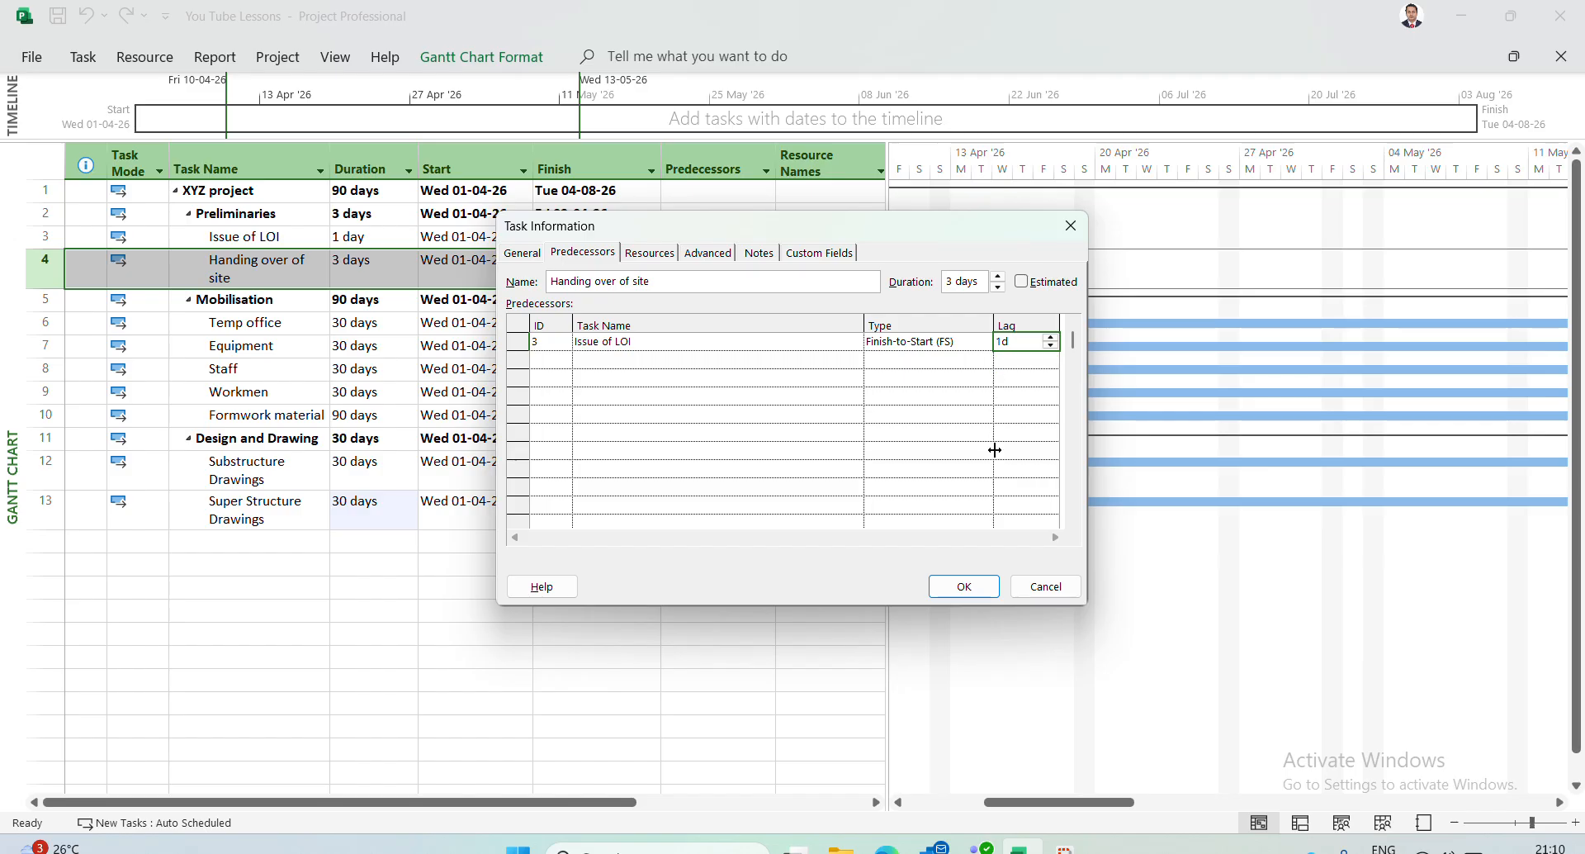
pyautogui.click(965, 586)
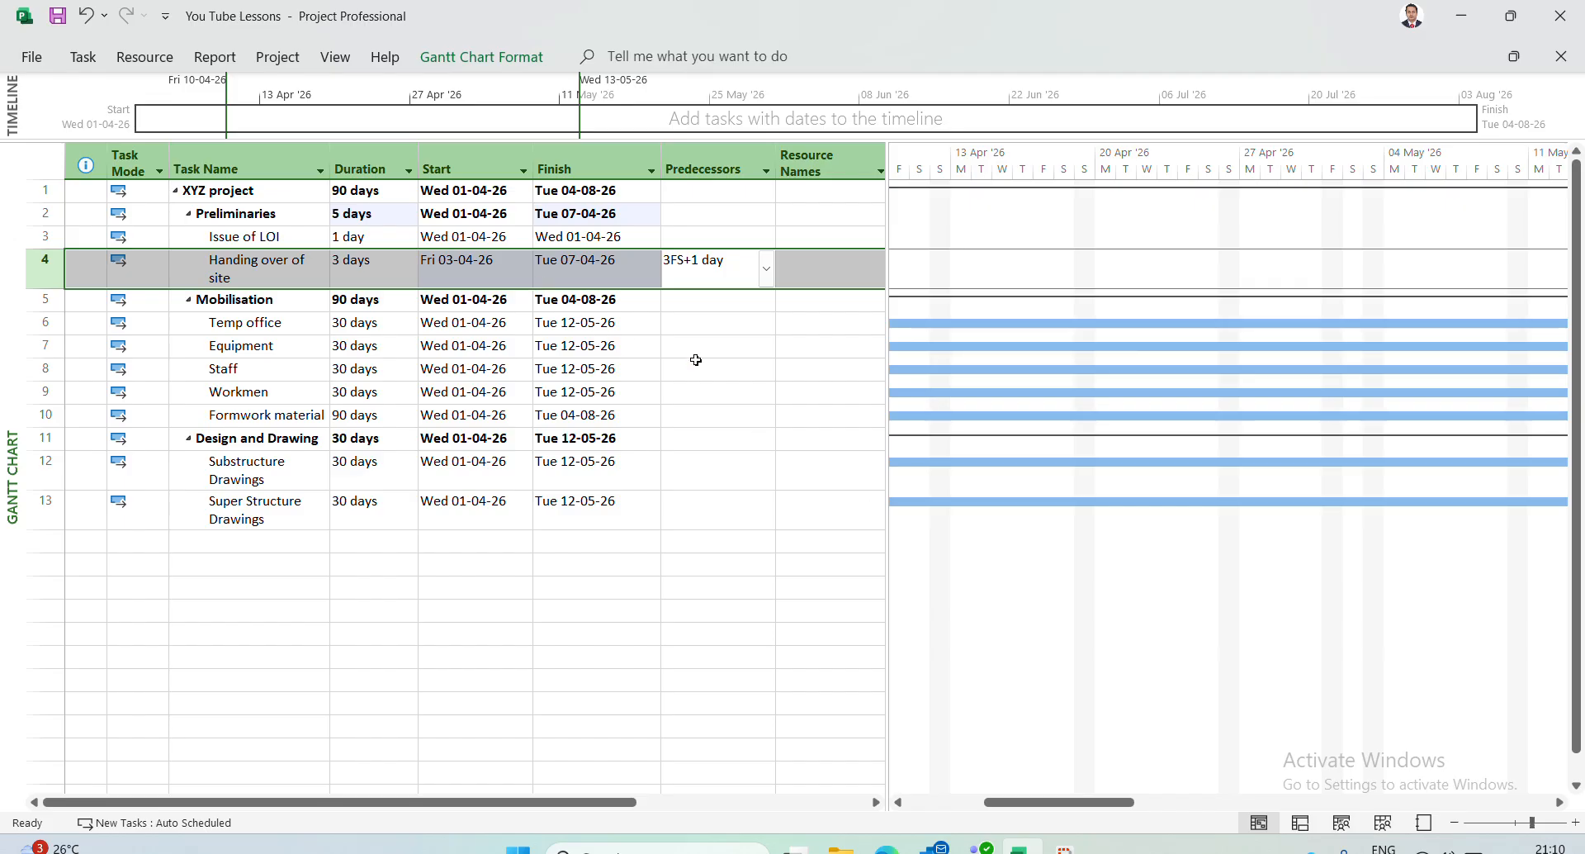
# Examine the Gantt link, the start and finish dates of Issue of LOI and Handing over of site, and the predecessor notation
pyautogui.moveTo(1053, 802); pyautogui.dragTo(962, 822)
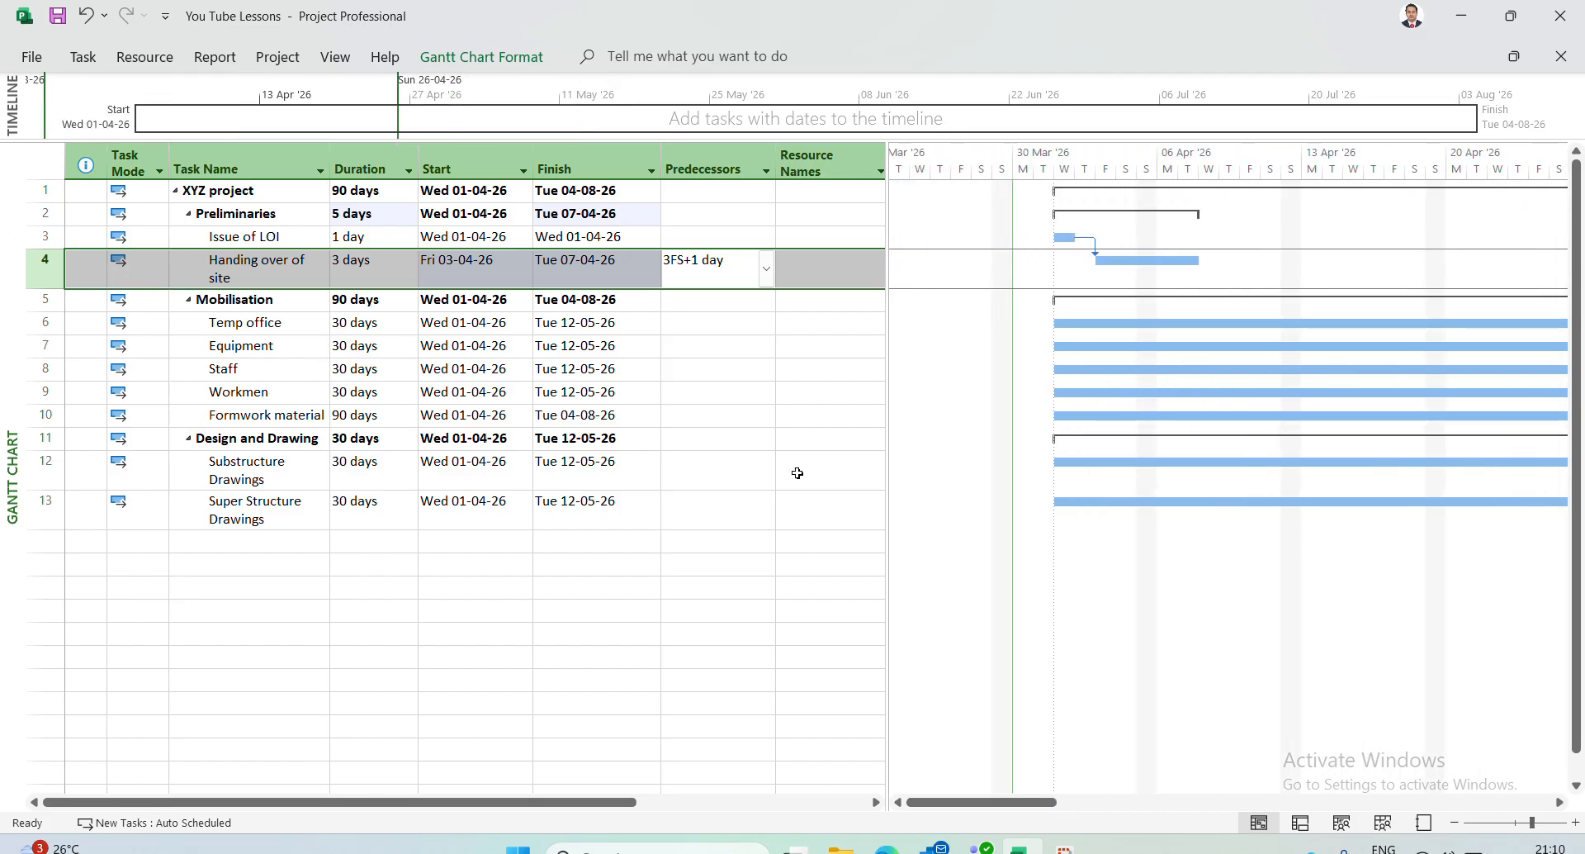
pyautogui.click(438, 243)
pyautogui.click(594, 241)
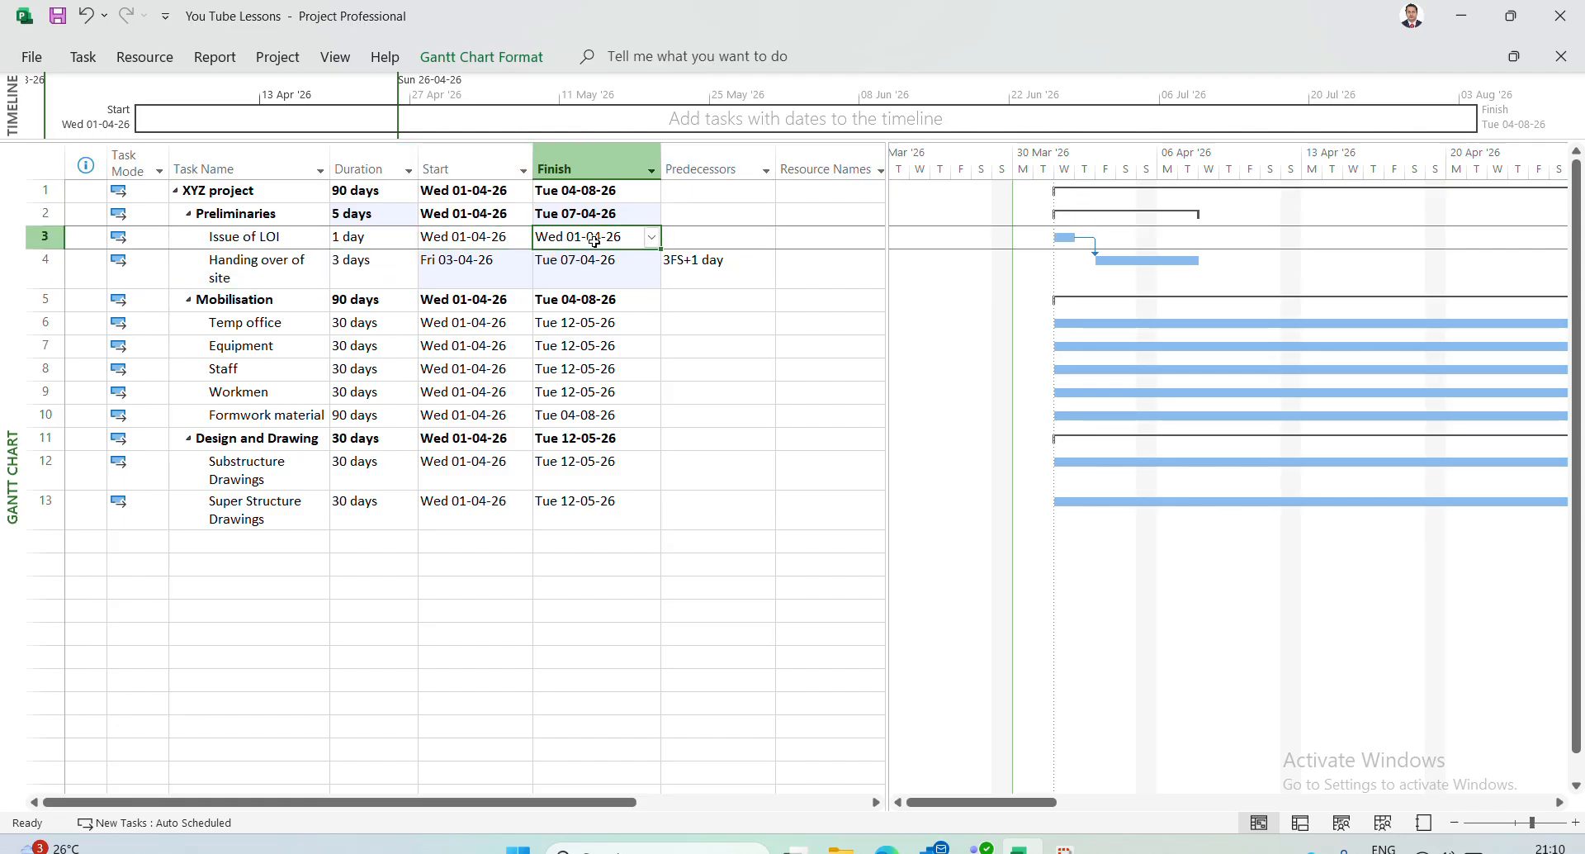
pyautogui.click(468, 276)
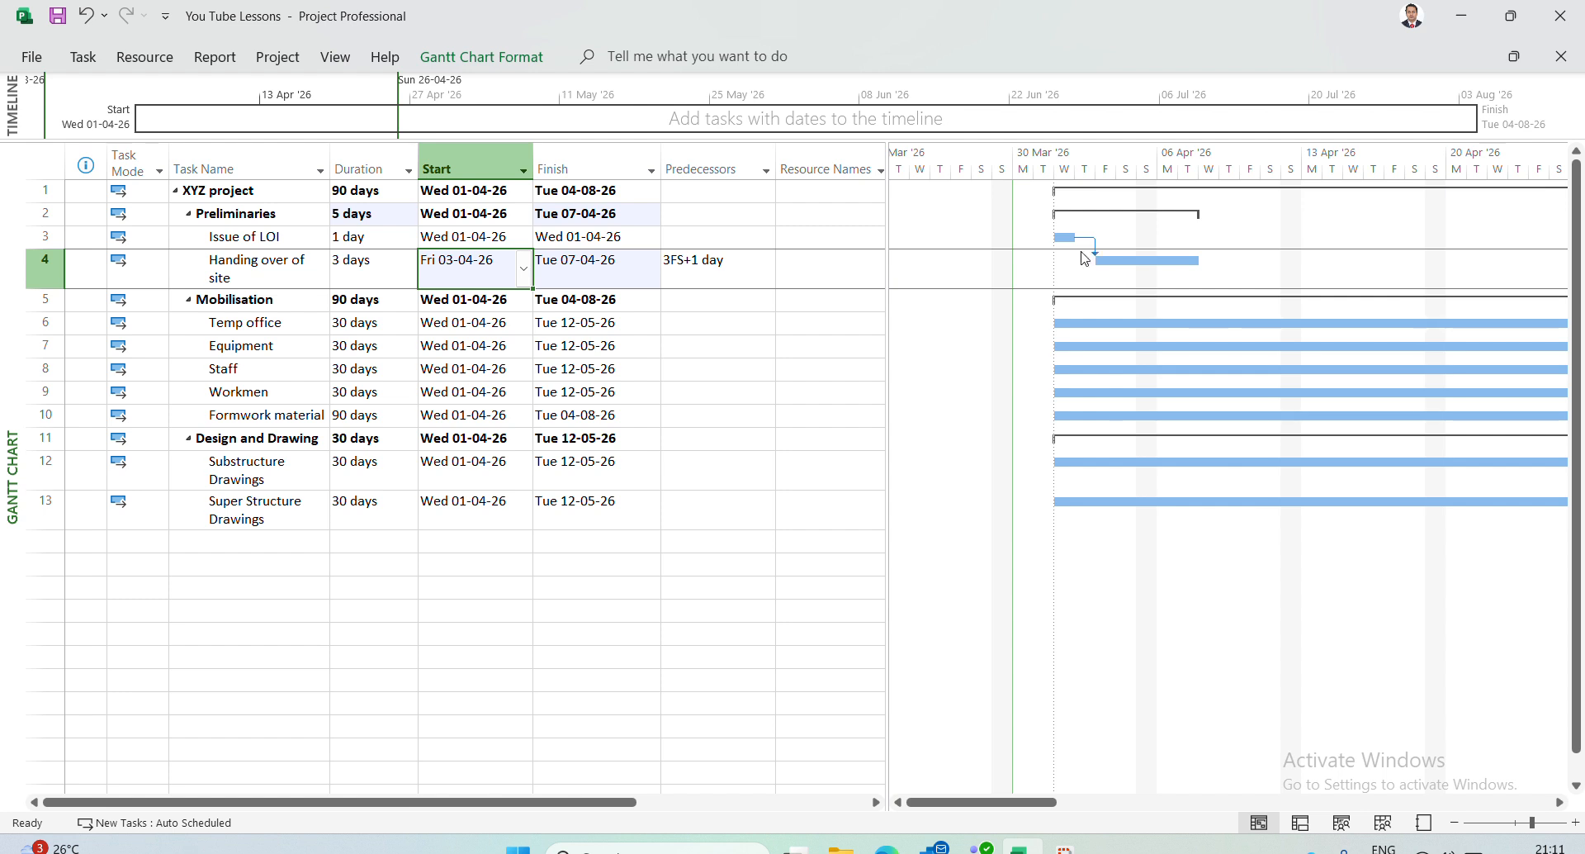
pyautogui.click(760, 347)
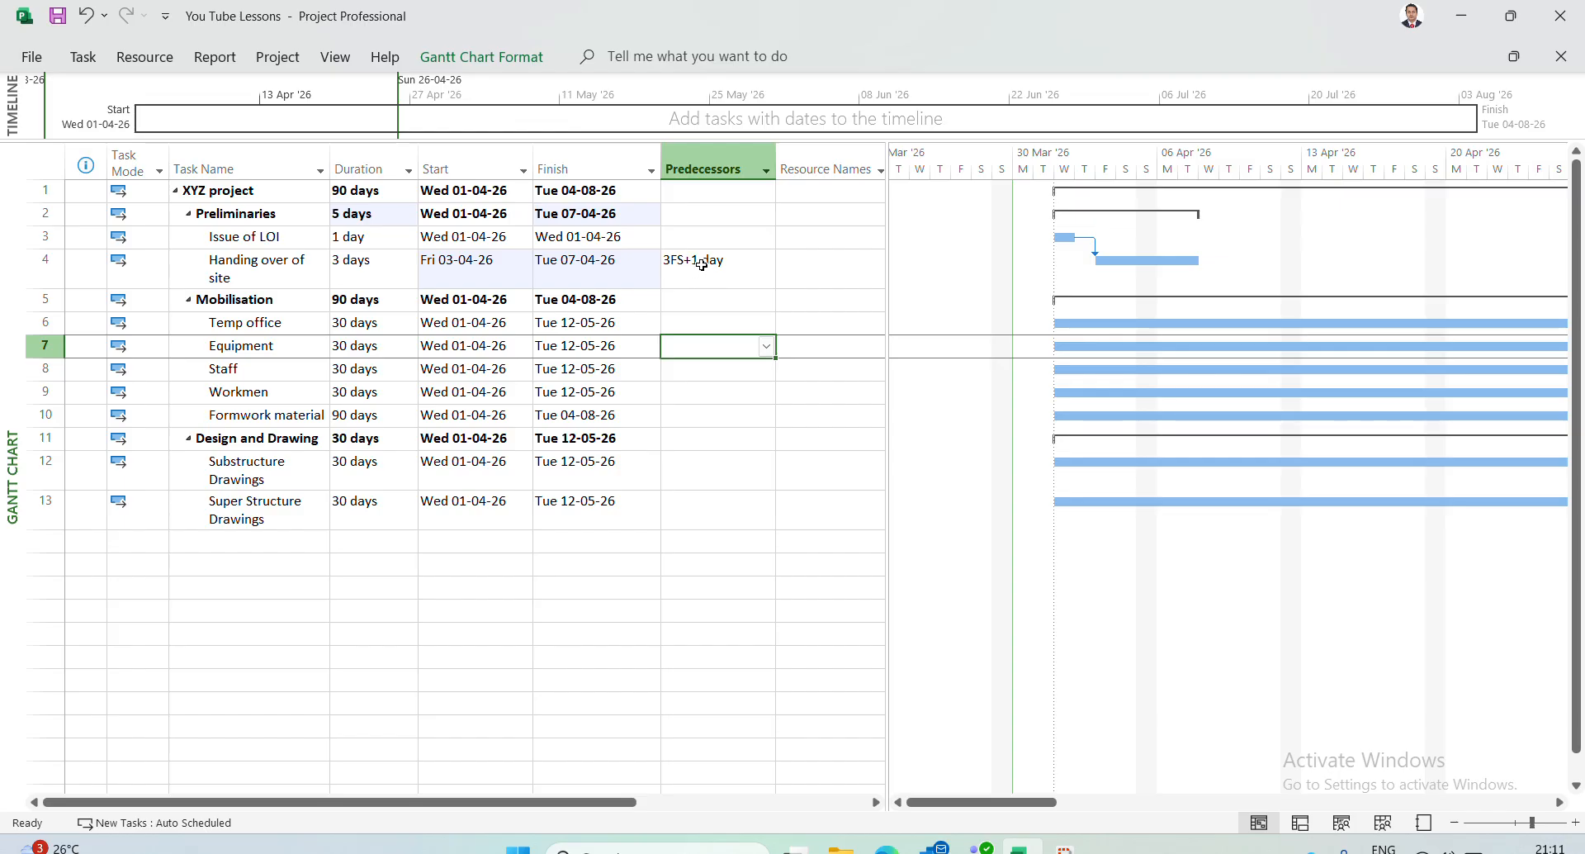
pyautogui.click(742, 262)
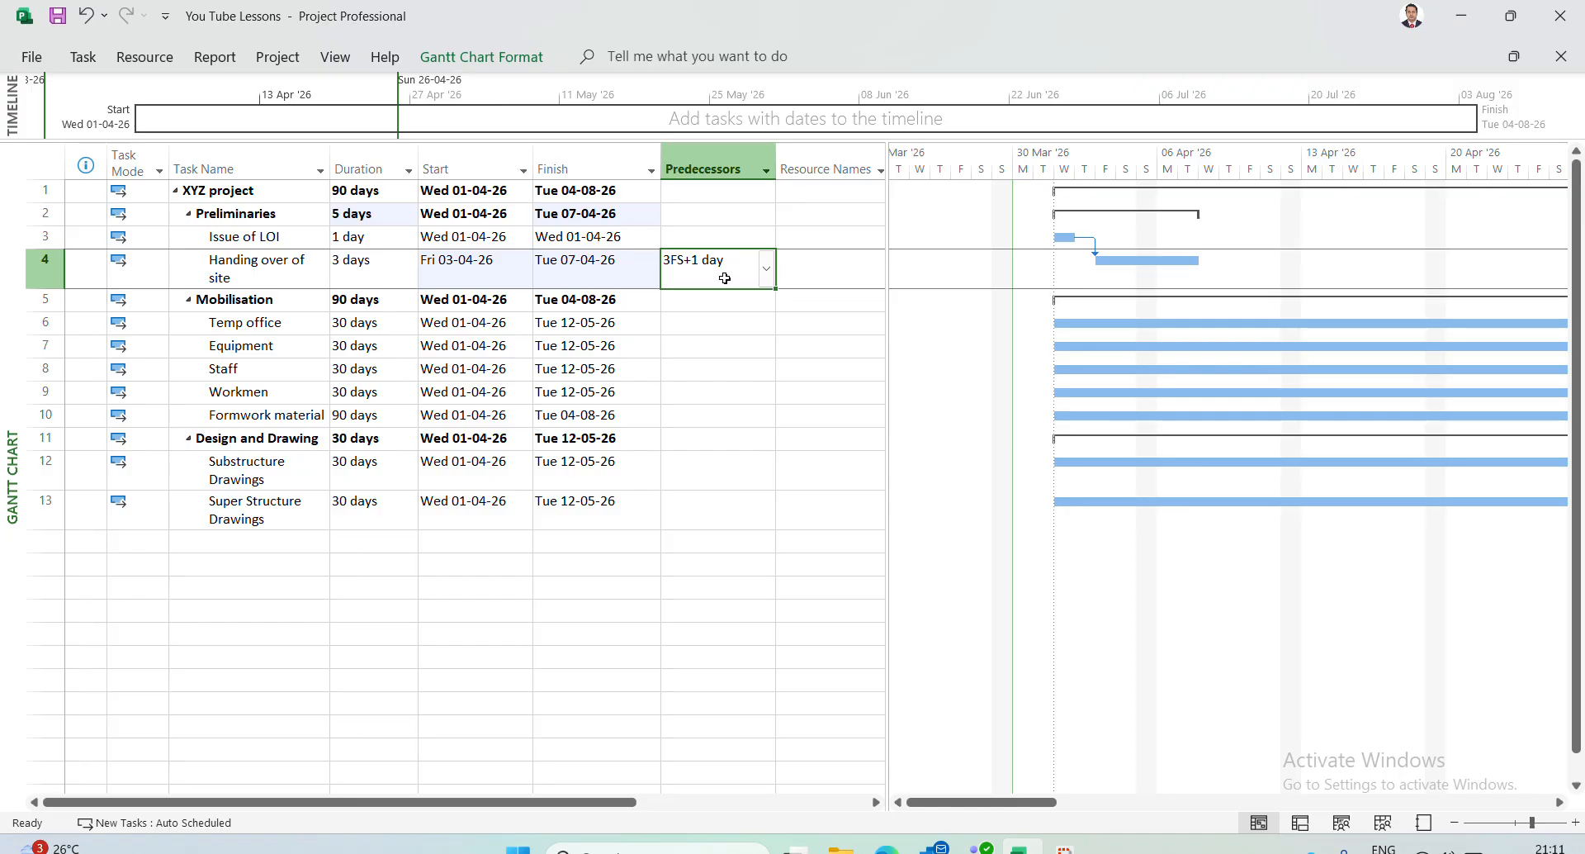
pyautogui.click(766, 268)
pyautogui.click(770, 281)
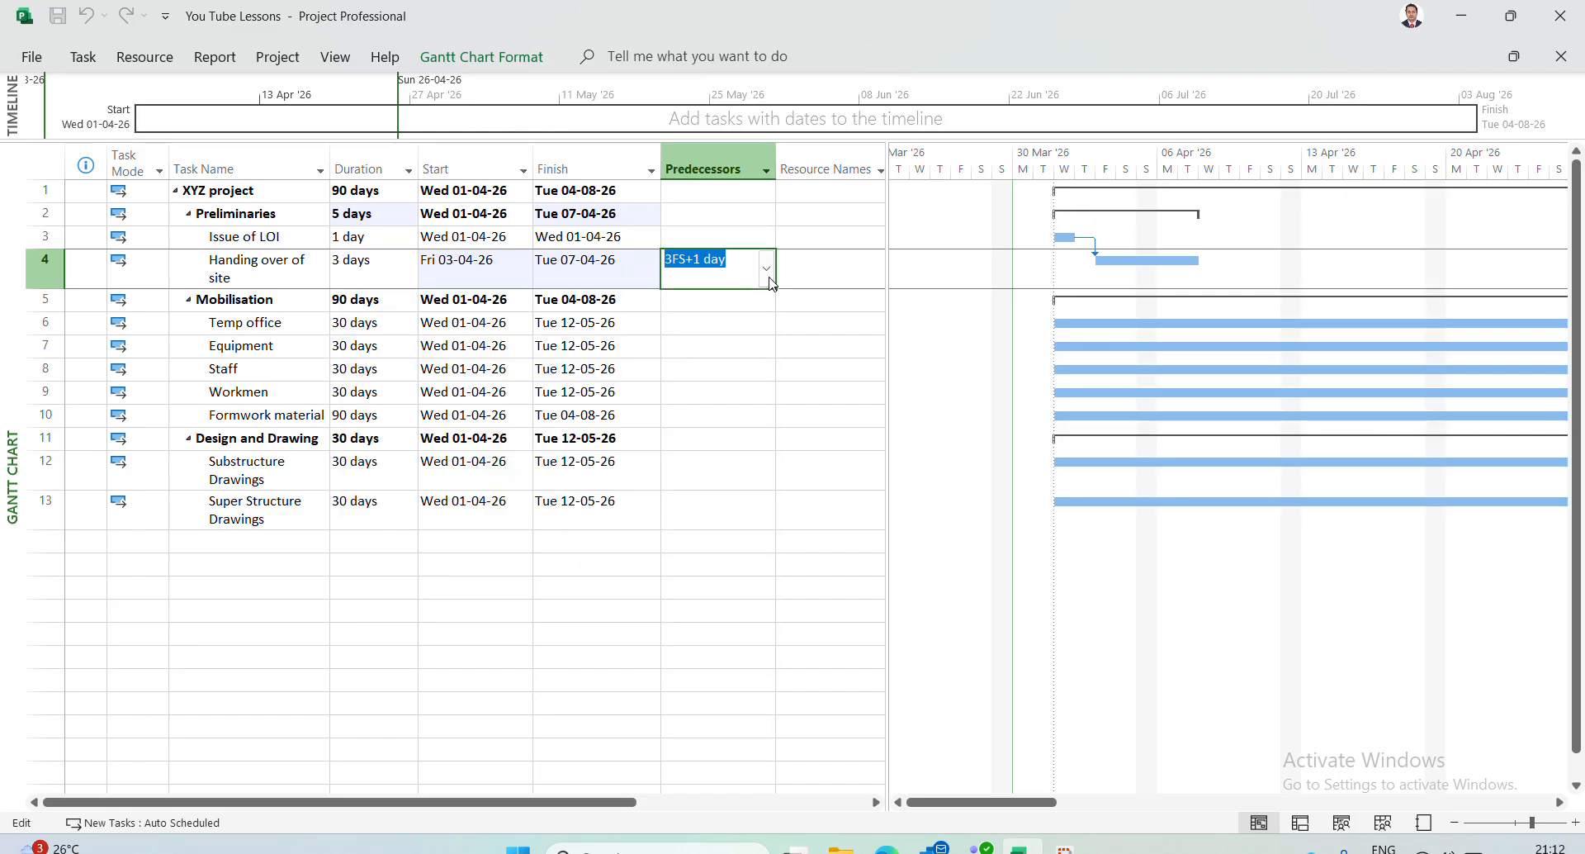
# Set the predecessor of Temp office to task 3, Finish-to-Start with a 3-day lag (3FS+3)
pyautogui.click(718, 325)
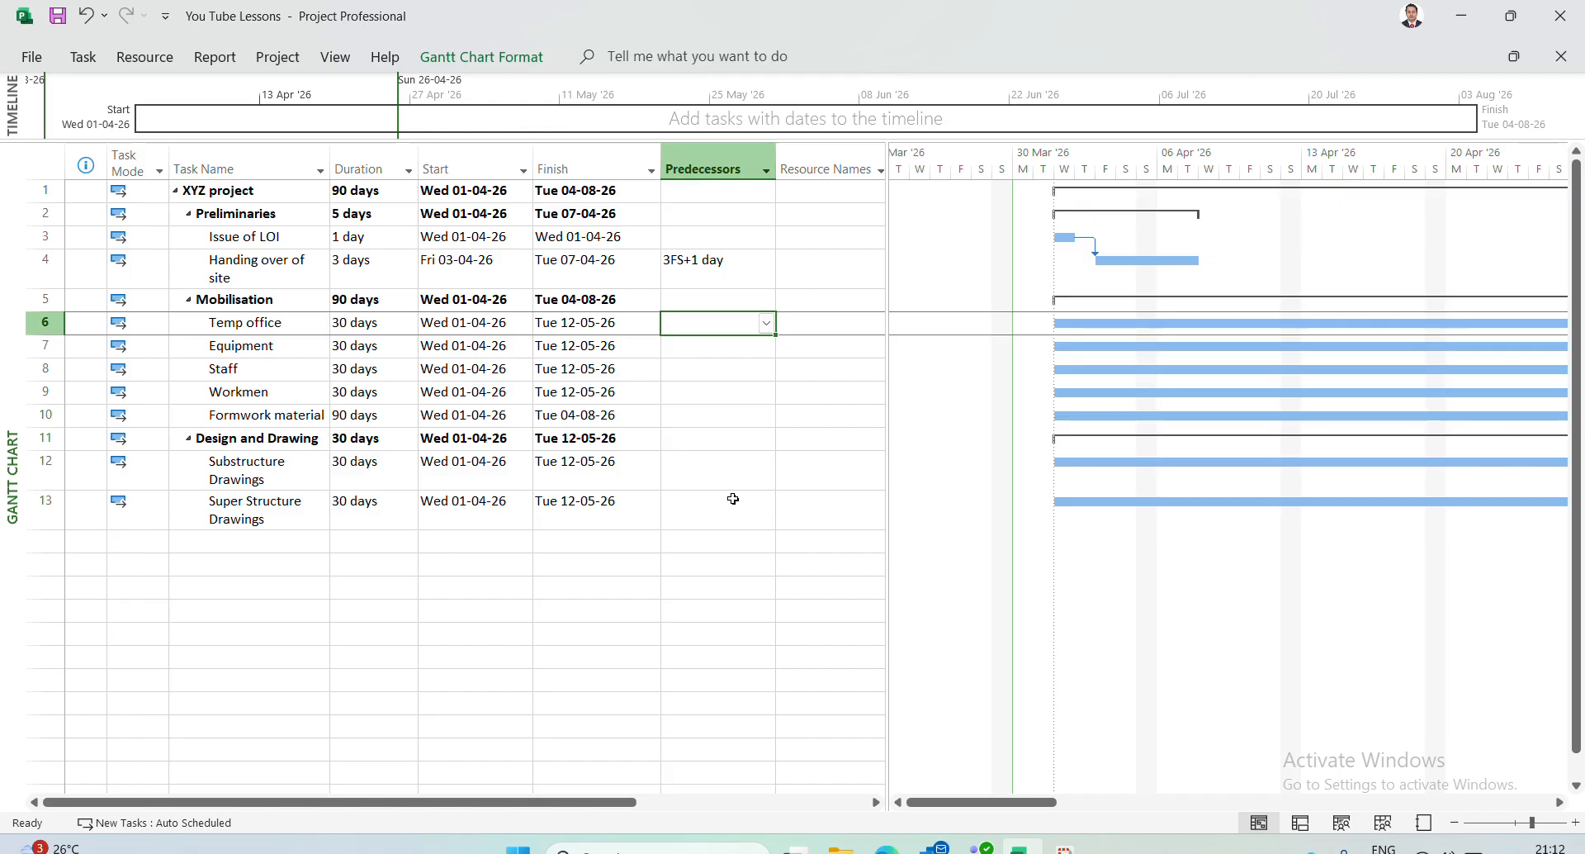
pyautogui.write('3FS')
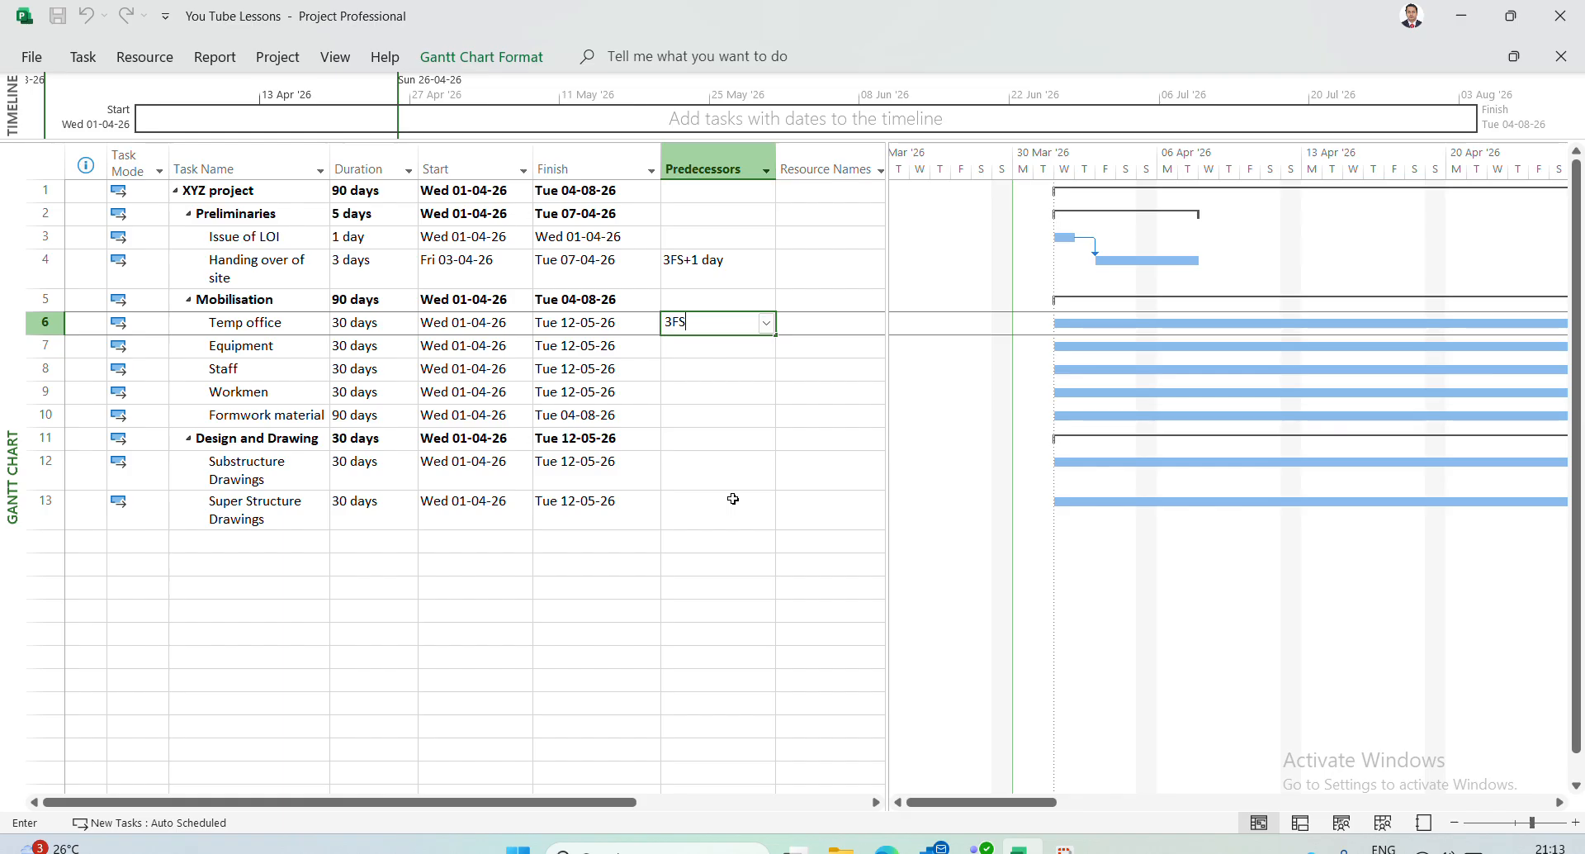
pyautogui.write('+1')
pyautogui.press('BackSpace')
pyautogui.write('3')
pyautogui.press('Return')
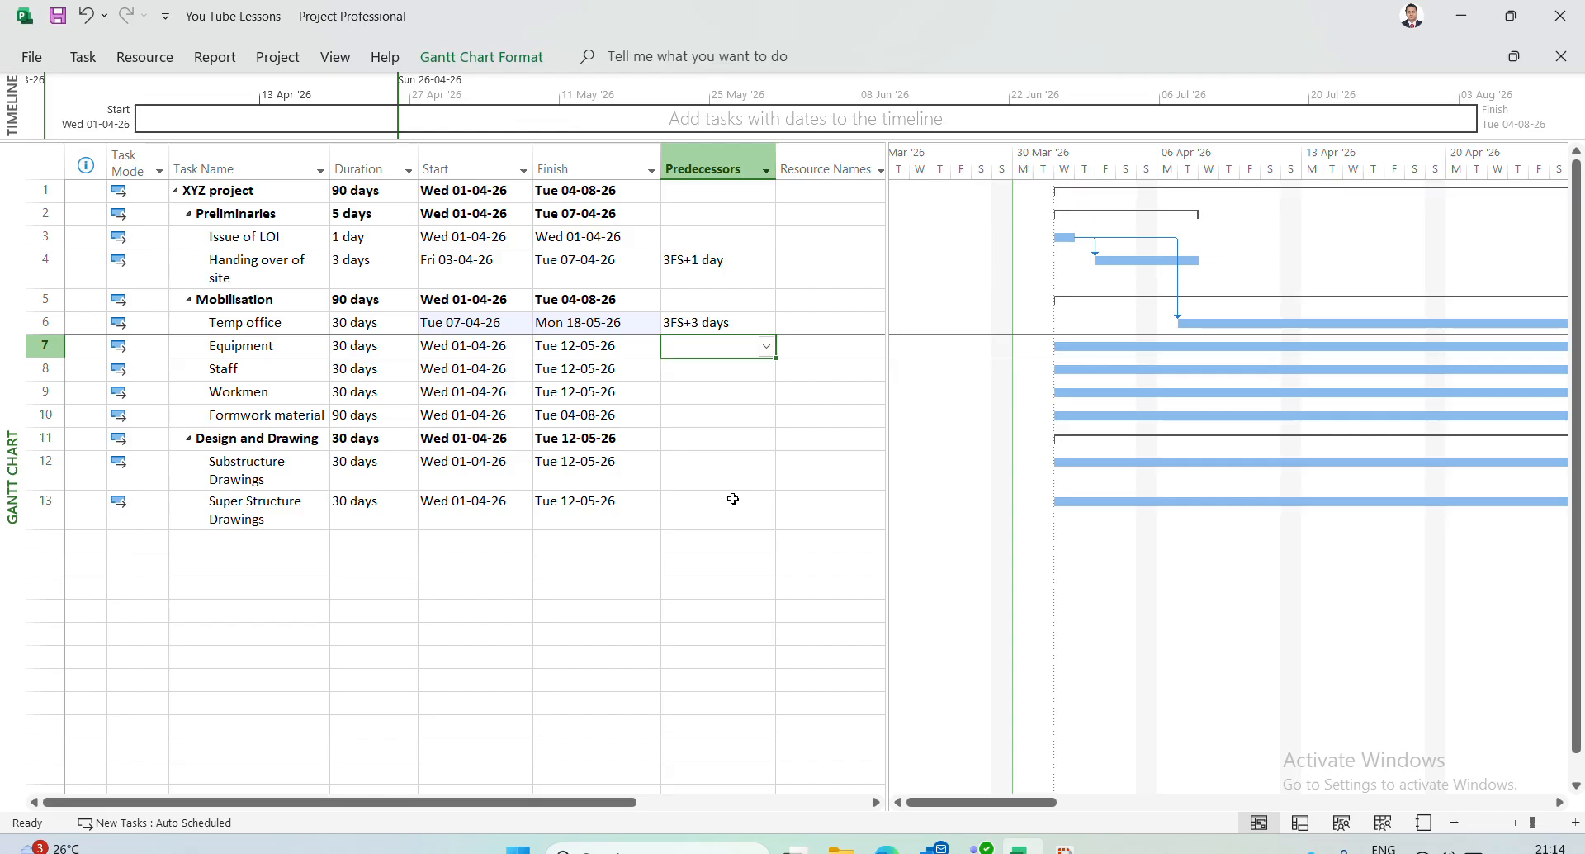
# Link Equipment, Staff and Workmen to task 6, Temp office, each Start-to-Start with a 2-day lag (6SS+2)
pyautogui.write('6')
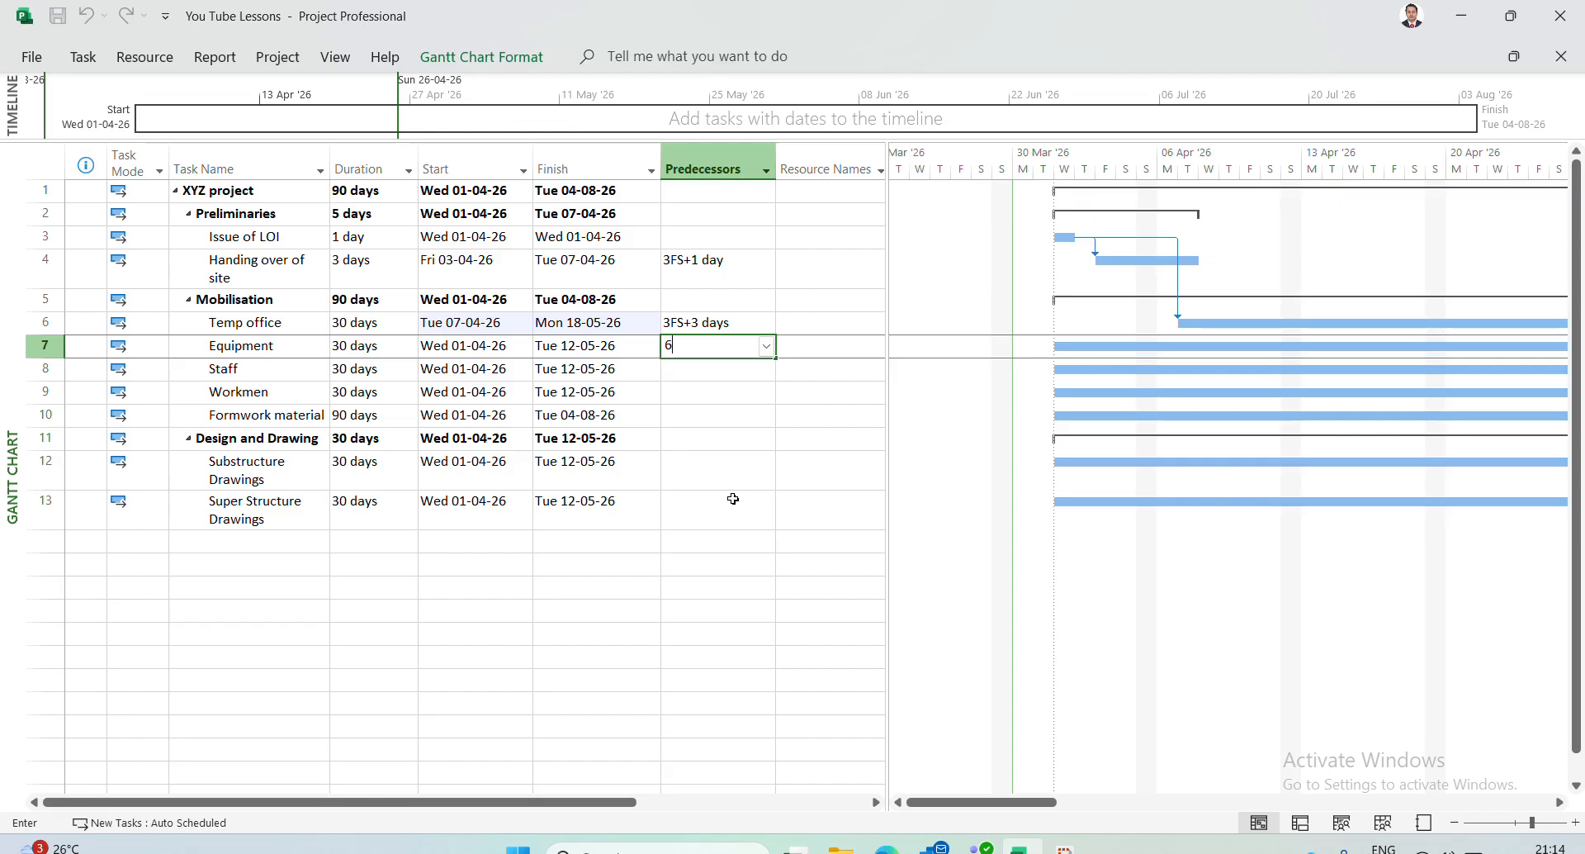
pyautogui.write('SS+2')
pyautogui.press('Return')
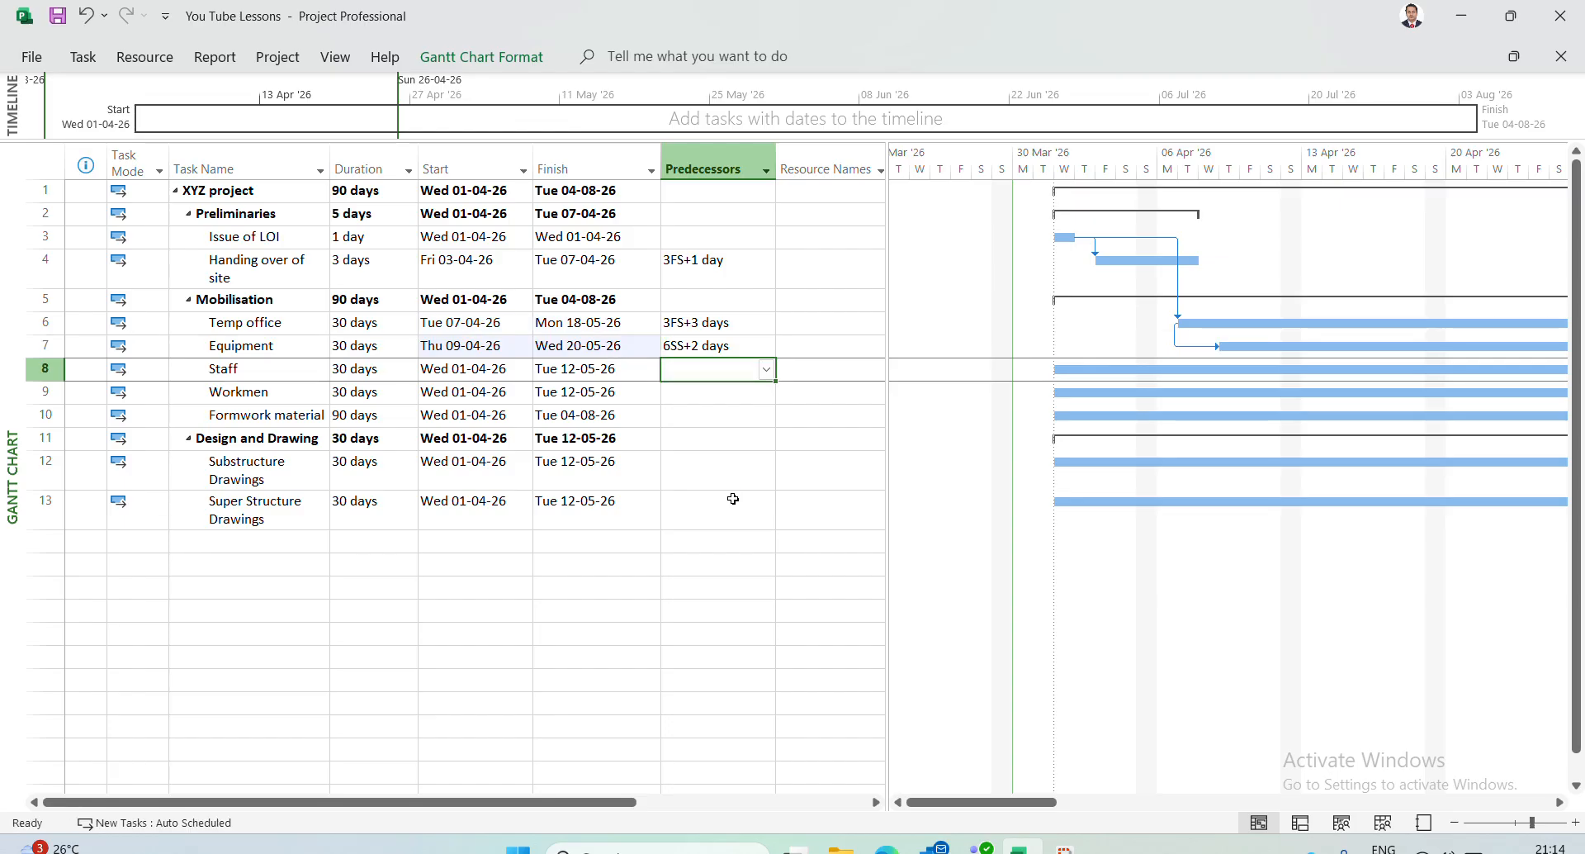
pyautogui.write('6')
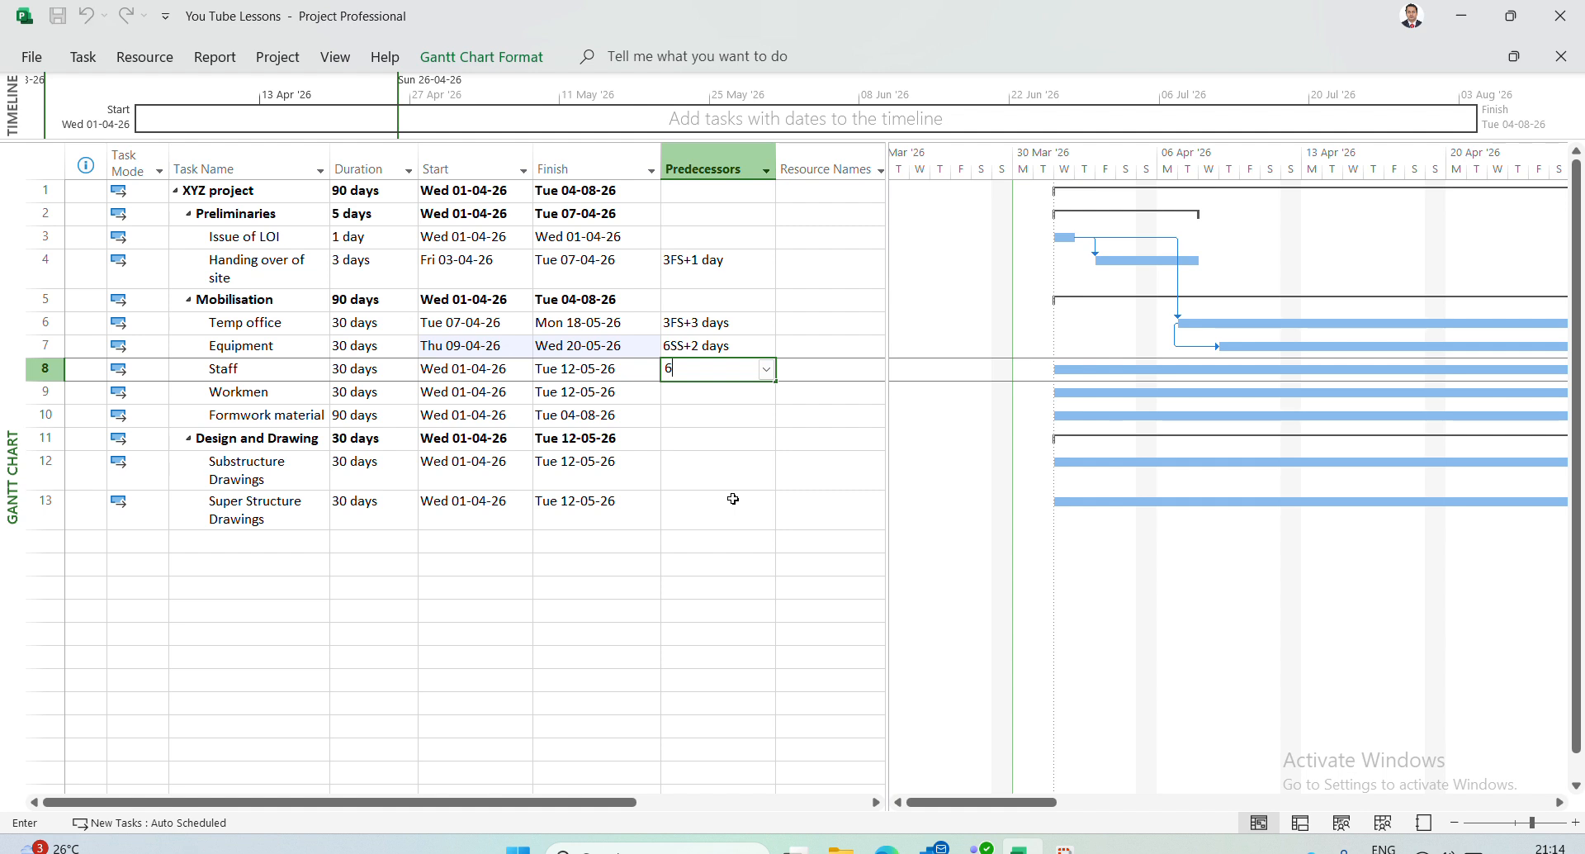
pyautogui.write('SS+2')
pyautogui.press('Return')
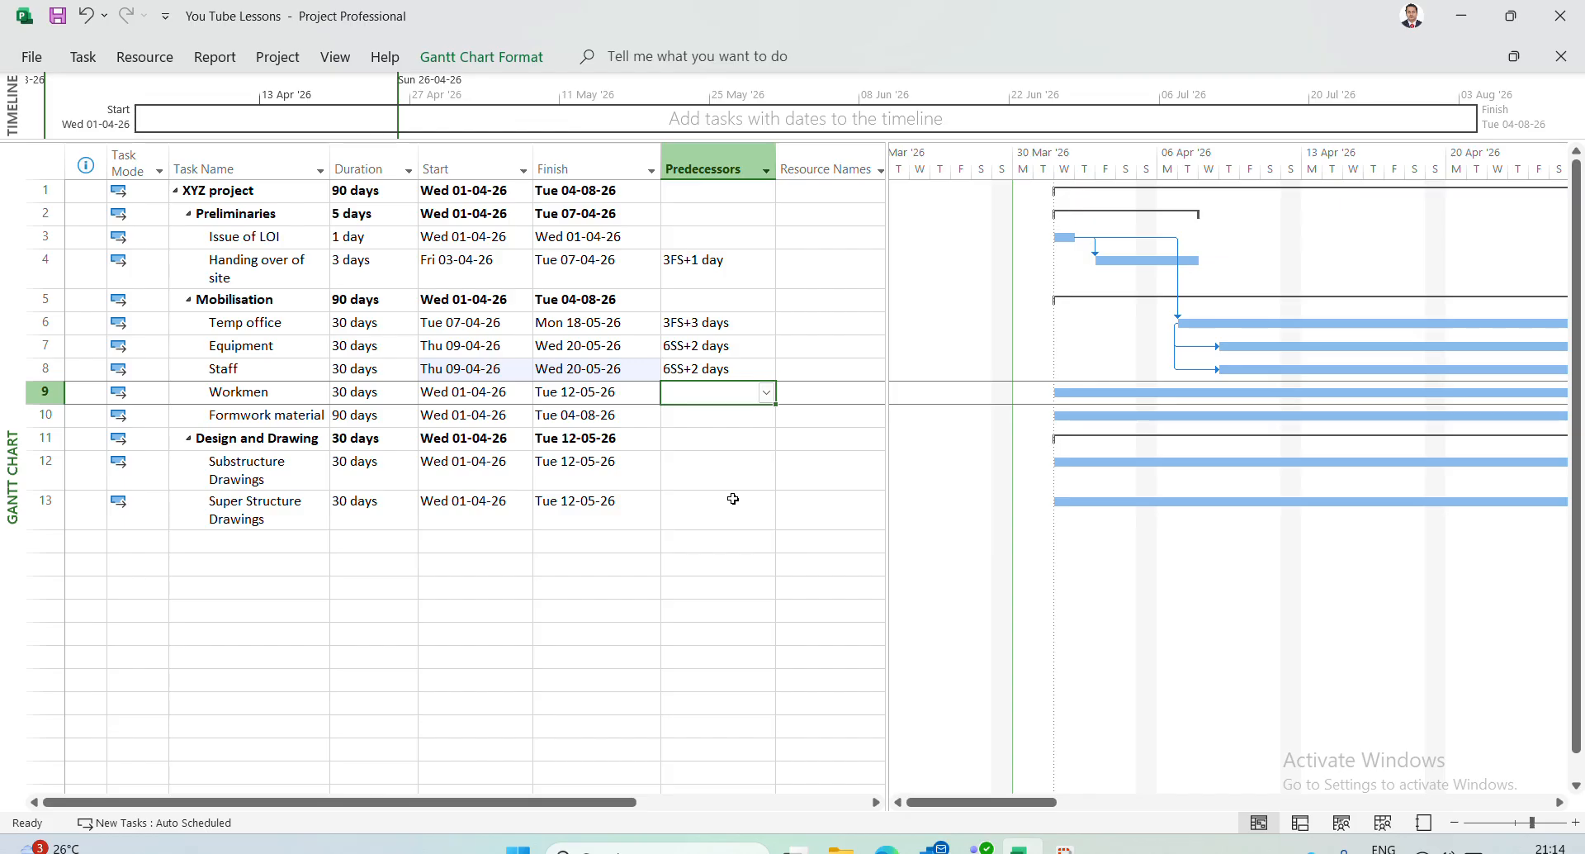
pyautogui.write('6SS')
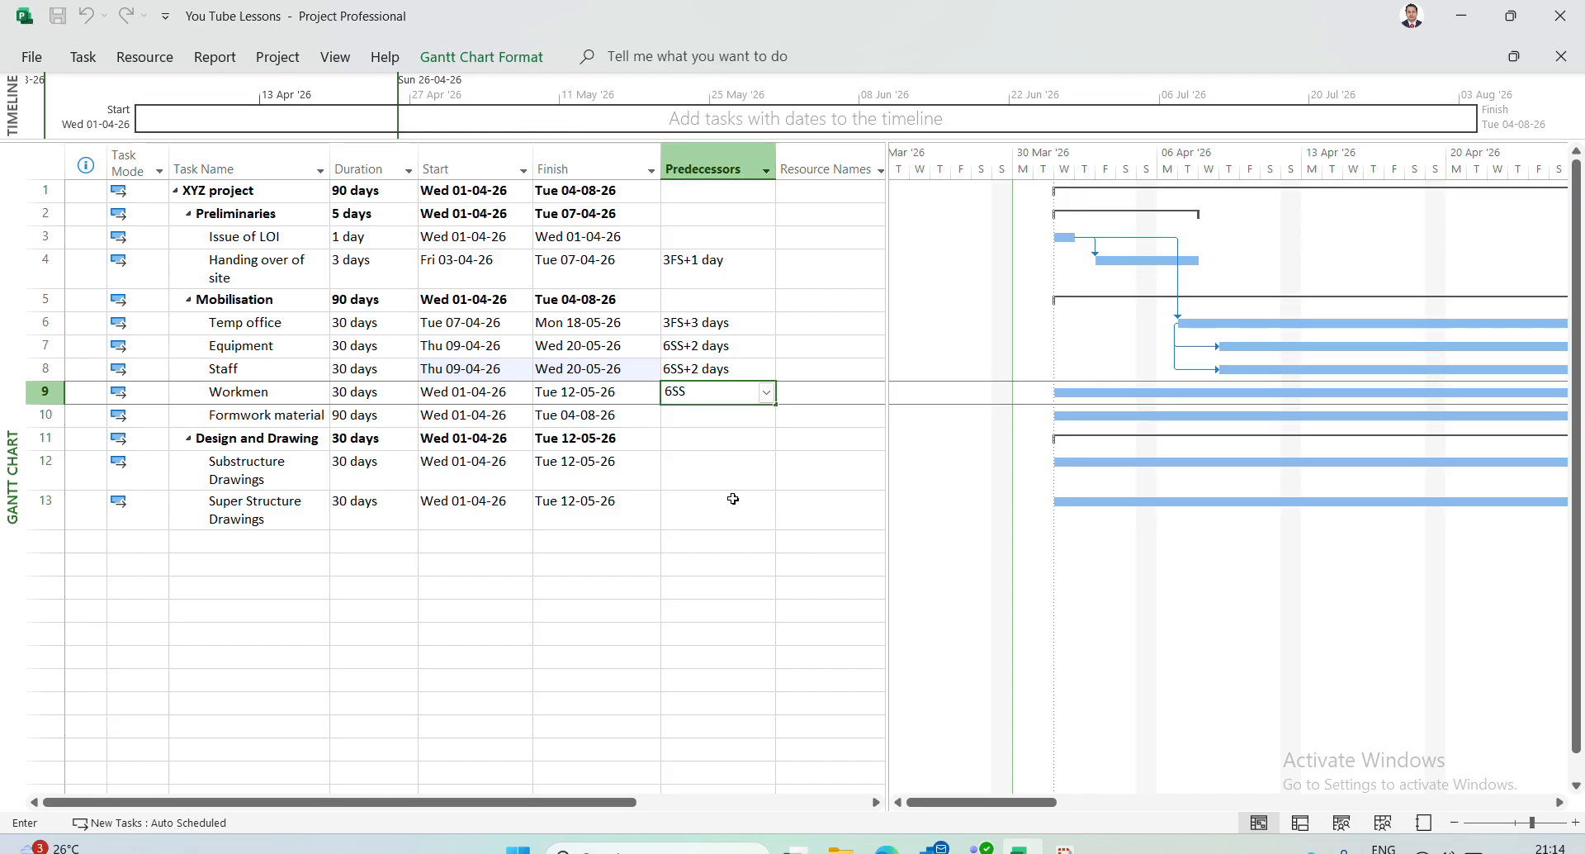
pyautogui.write('+2')
pyautogui.press('Return')
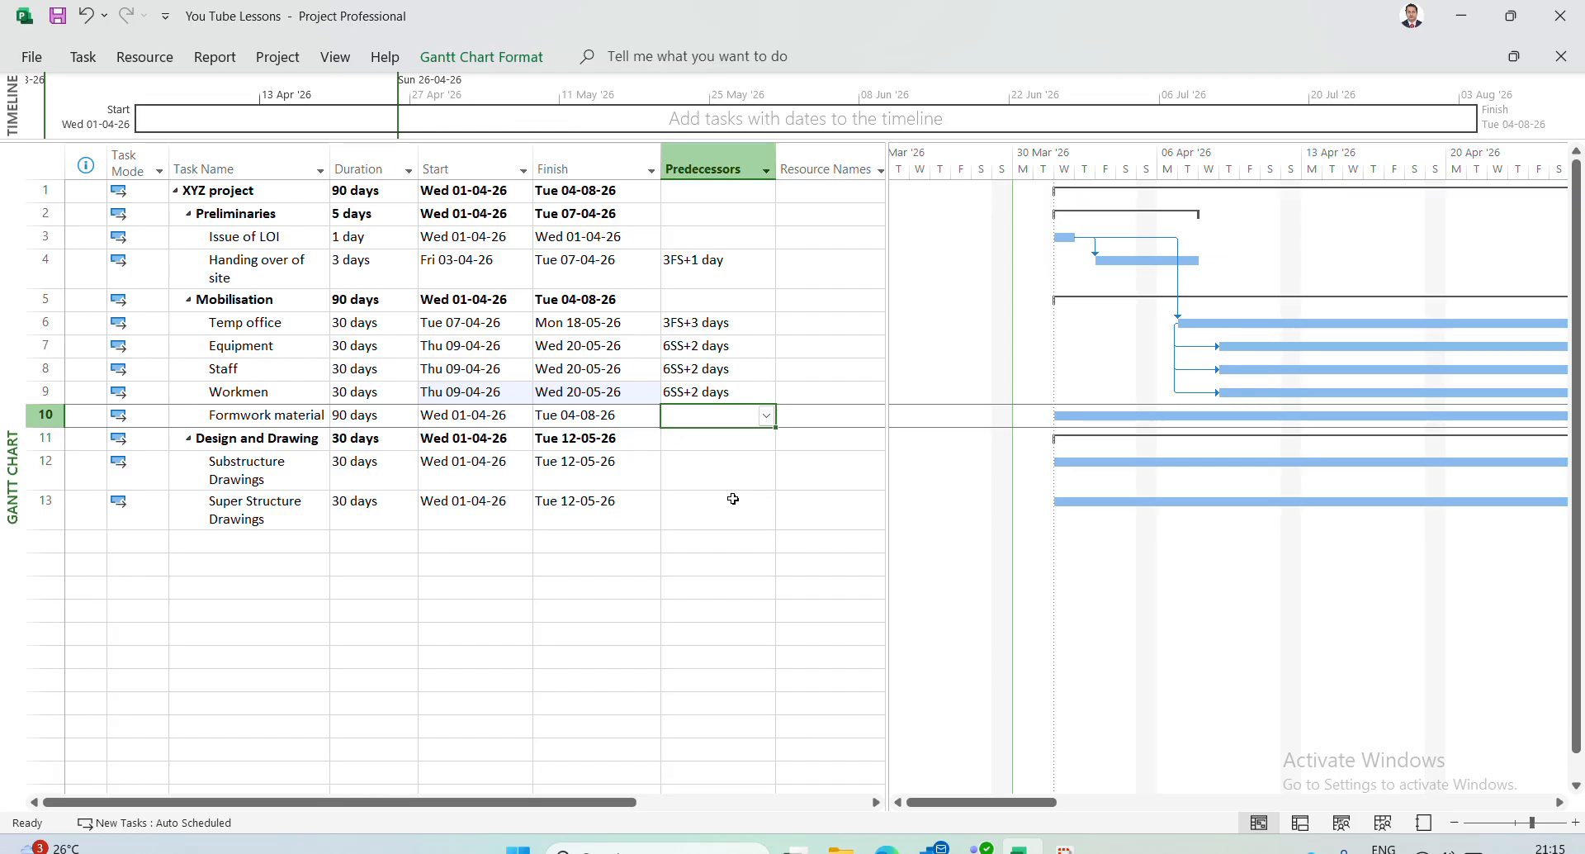
# Set the predecessor of Formwork material to task 8, Start-to-Start with a 10-day lag (8SS+10)
pyautogui.write('8SS+')
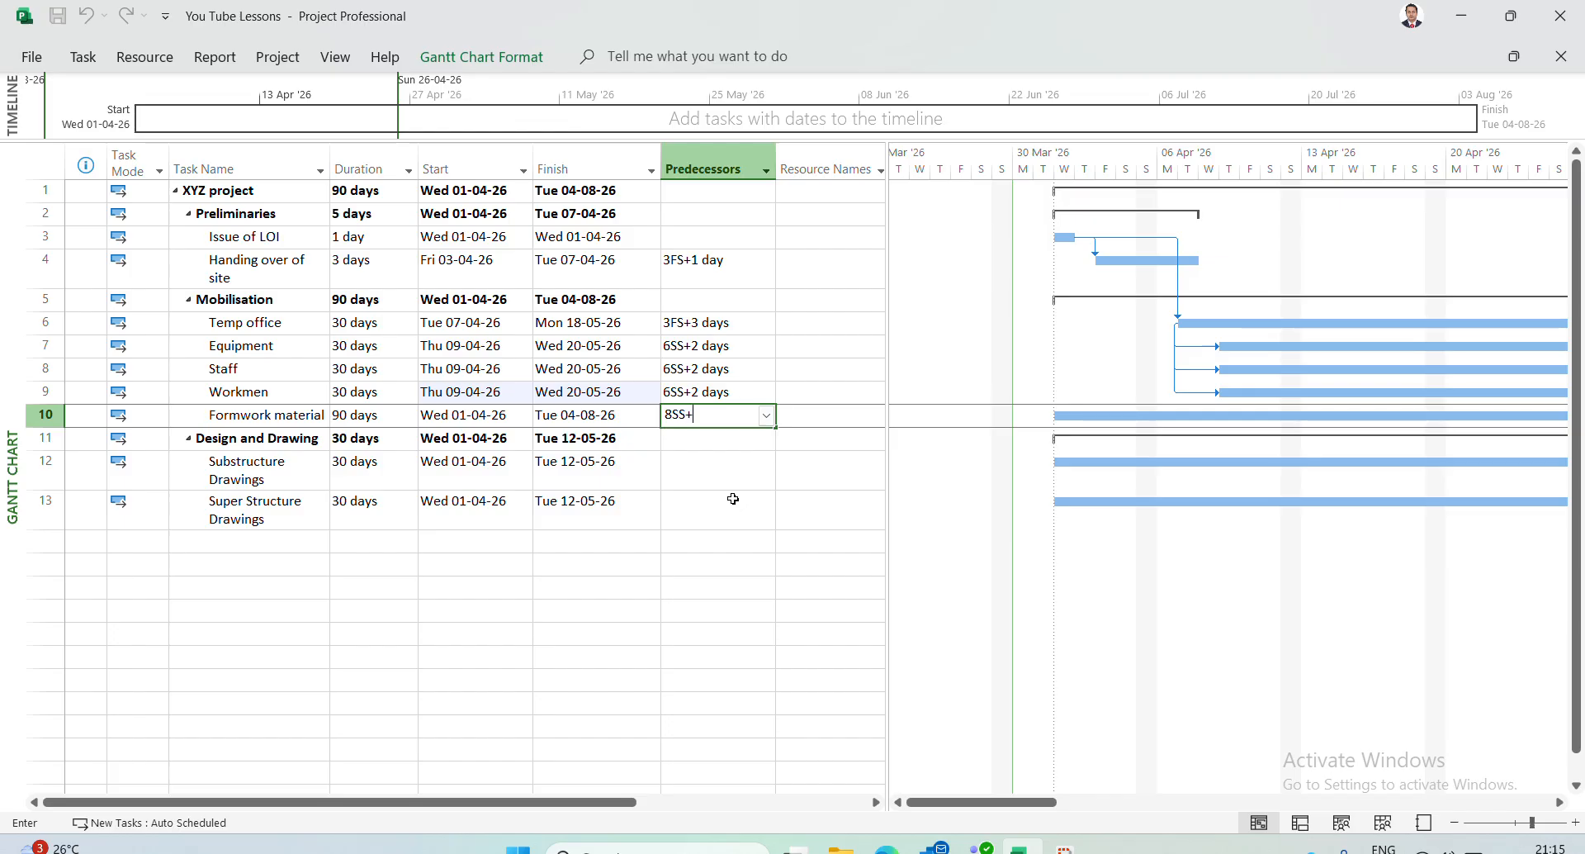
pyautogui.write('10')
pyautogui.press('Return')
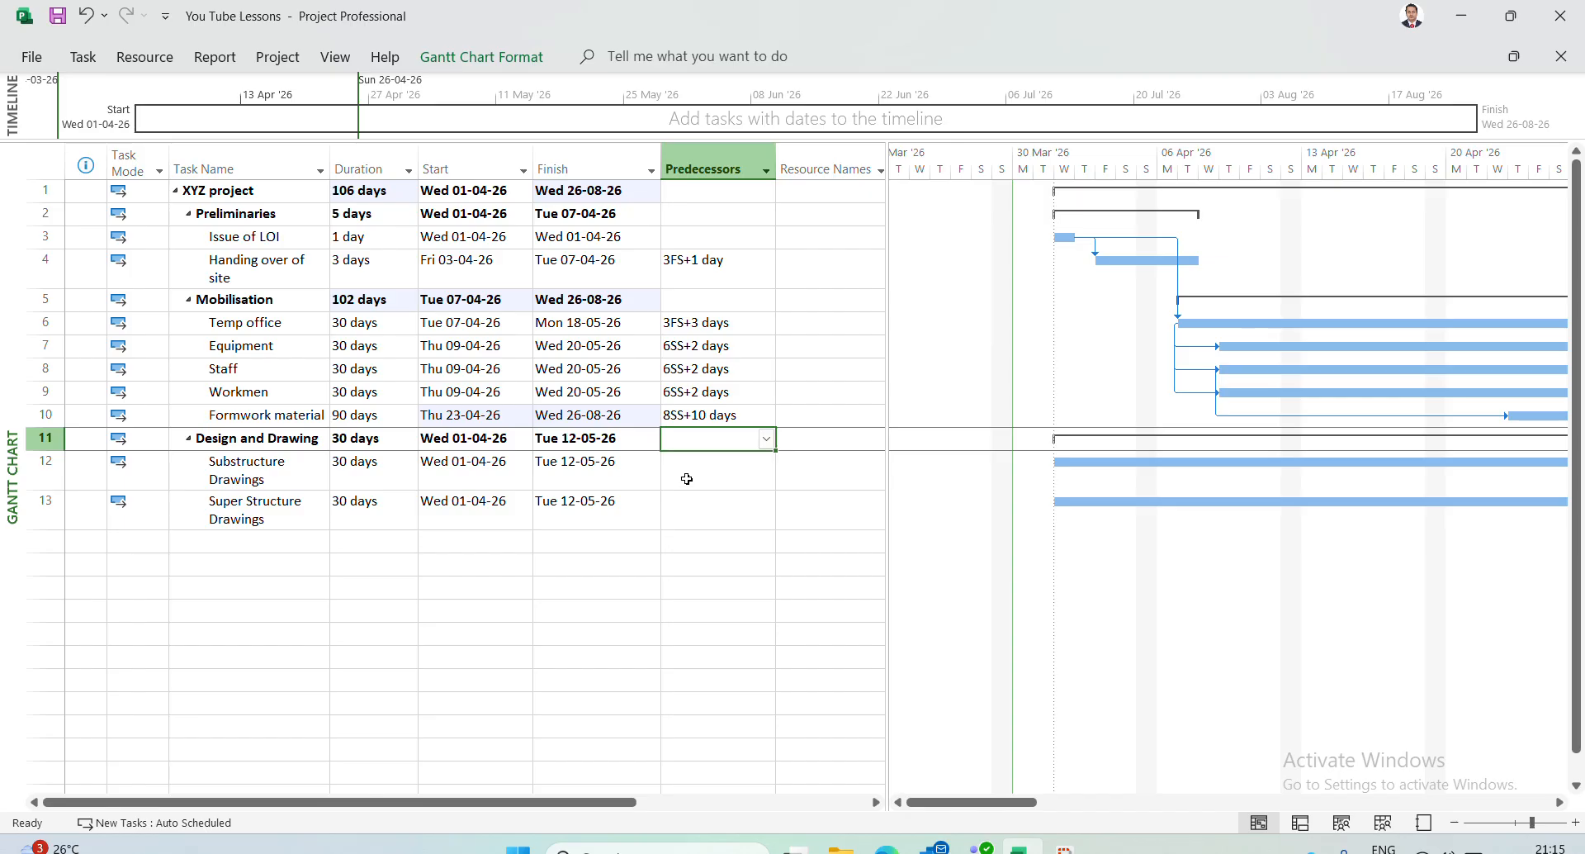
# Set the predecessor of Substructure Drawings to task 3, Finish-to-Start with a 1-day lag (3FS+1)
pyautogui.click(715, 473)
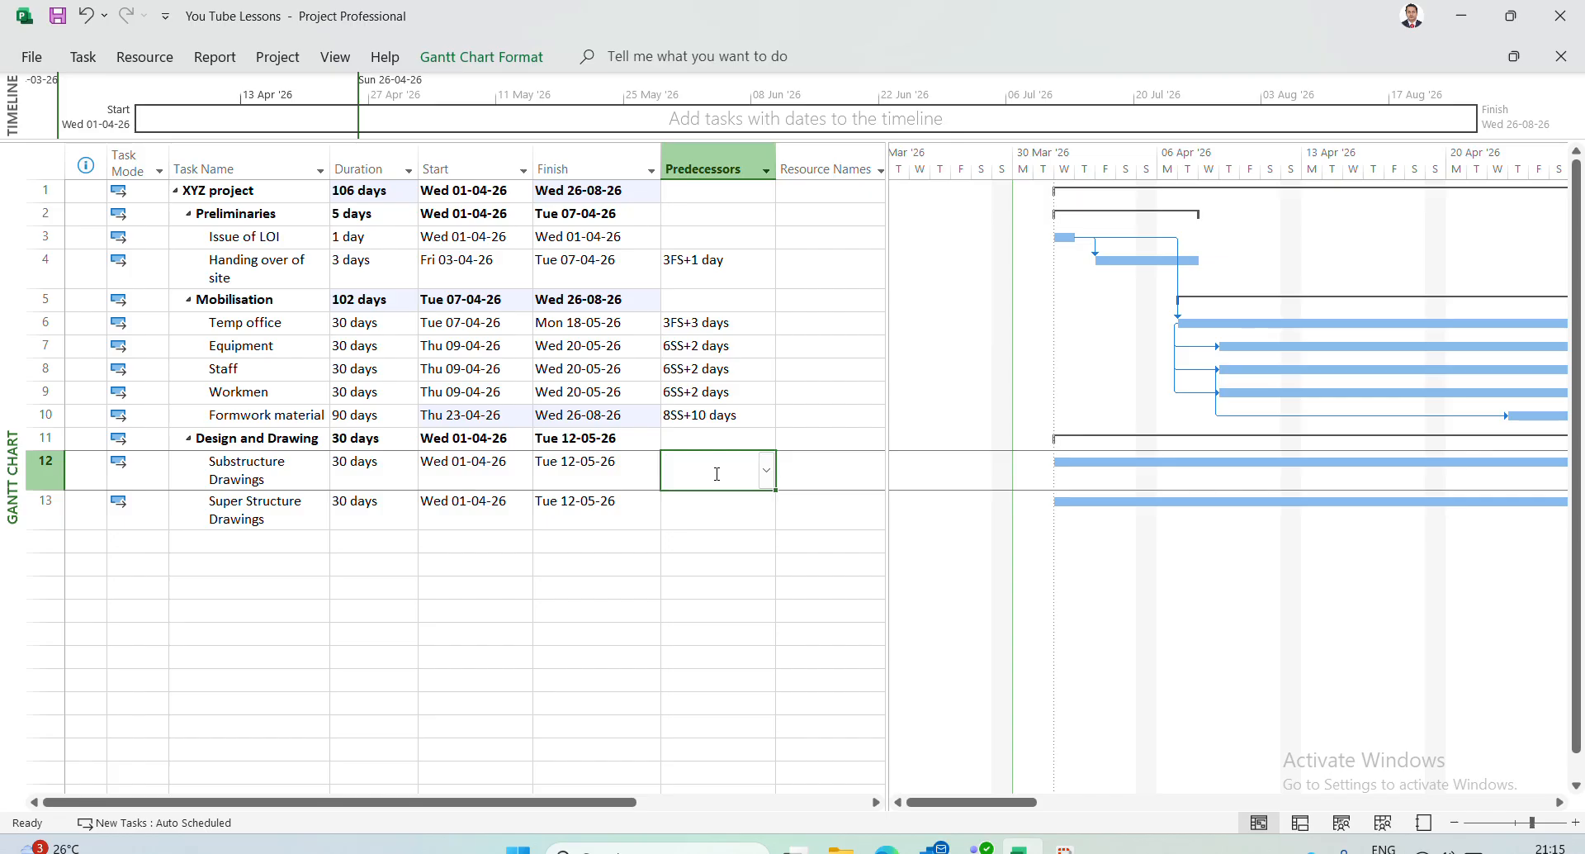
pyautogui.write('3')
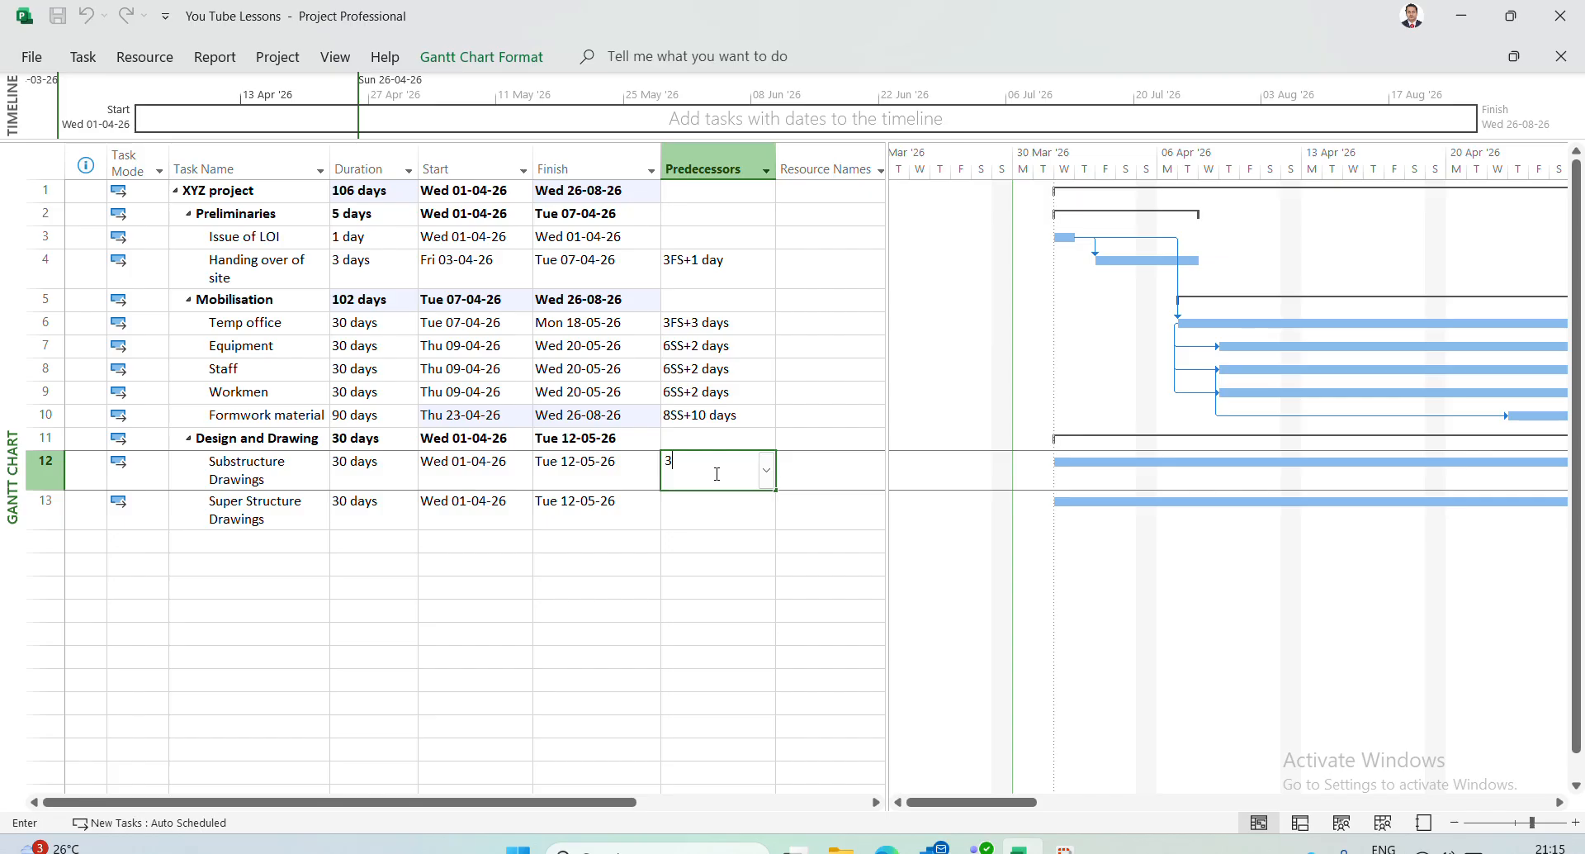
pyautogui.write('FS+1')
pyautogui.press('Return')
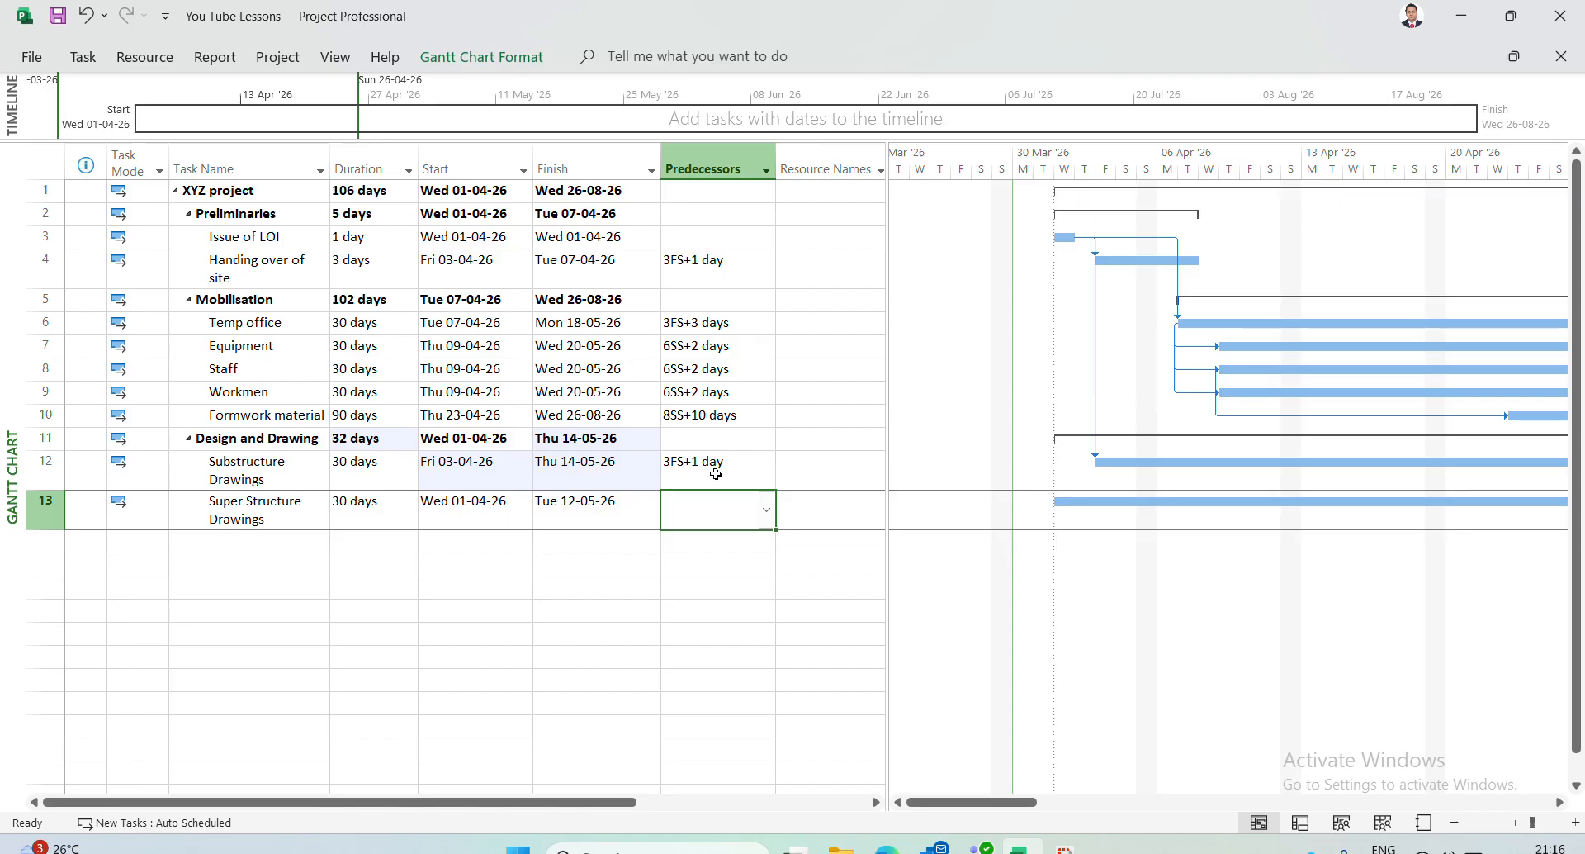
# Set task 12, Substructure Drawings, as the predecessor of Super Structure Drawings without any lag
pyautogui.write('12')
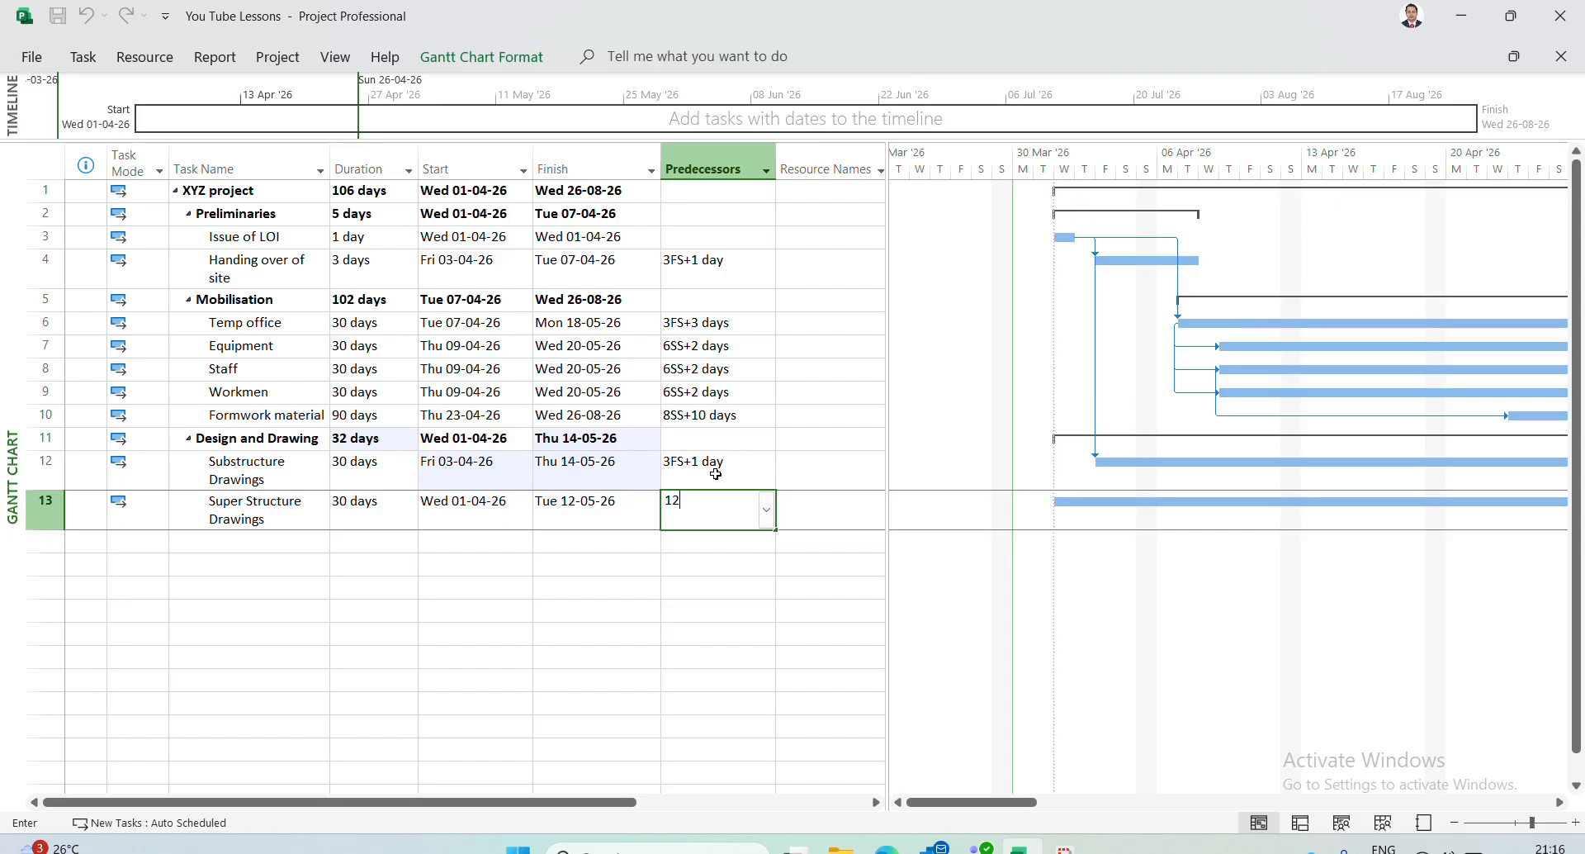
pyautogui.write('FS+')
pyautogui.press('BackSpace')
pyautogui.press('BackSpace')
pyautogui.press('Return')
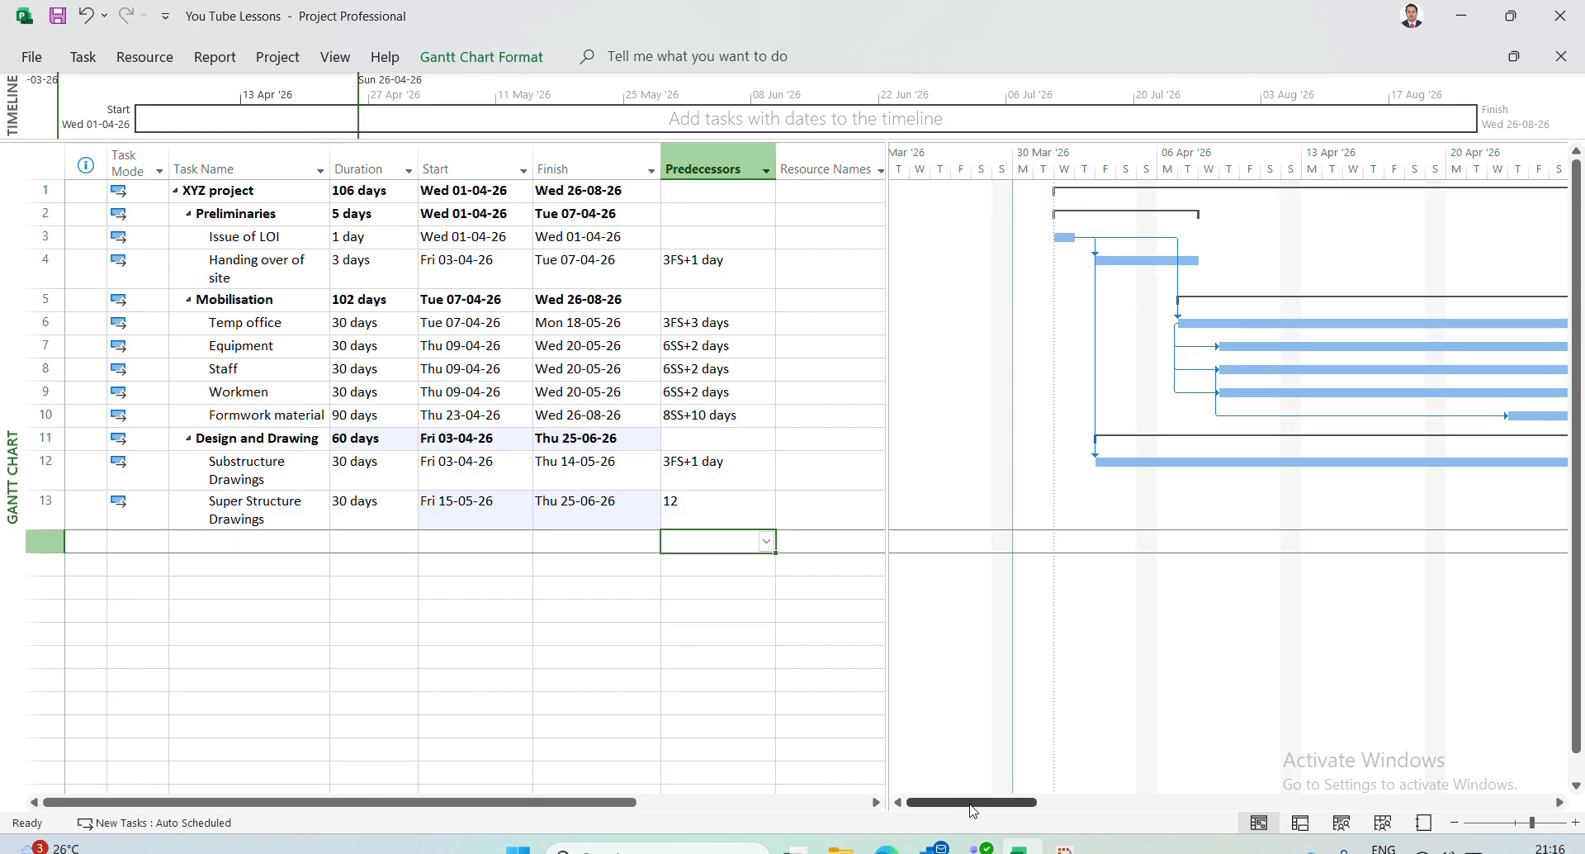
# Inspect the linked bars in the Gantt chart and remove the predecessor from Super Structure Drawings
pyautogui.moveTo(971, 807); pyautogui.dragTo(1008, 826)
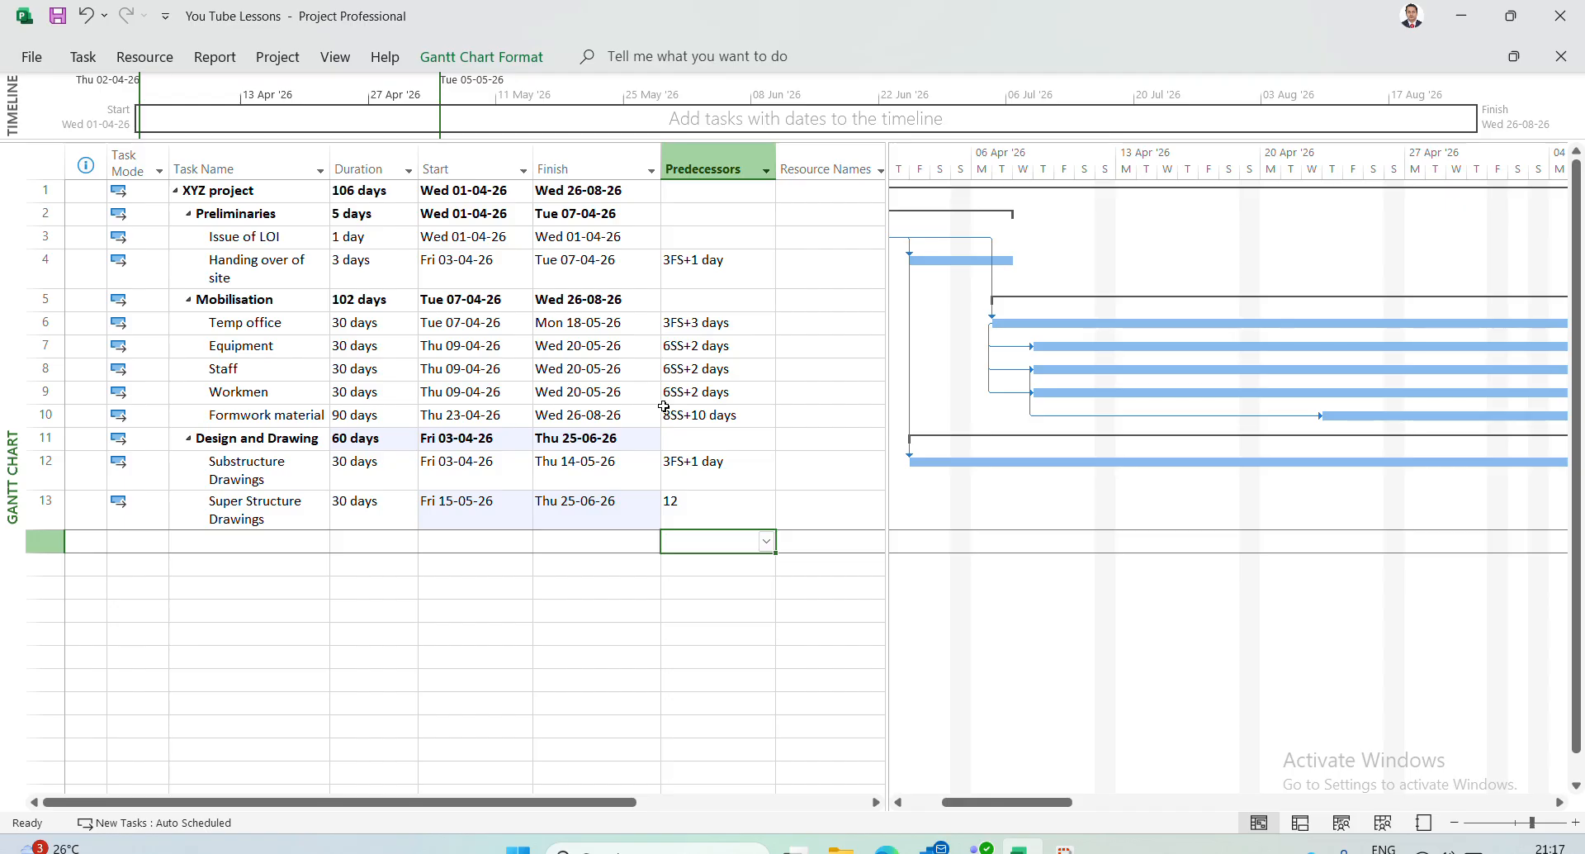
pyautogui.click(693, 516)
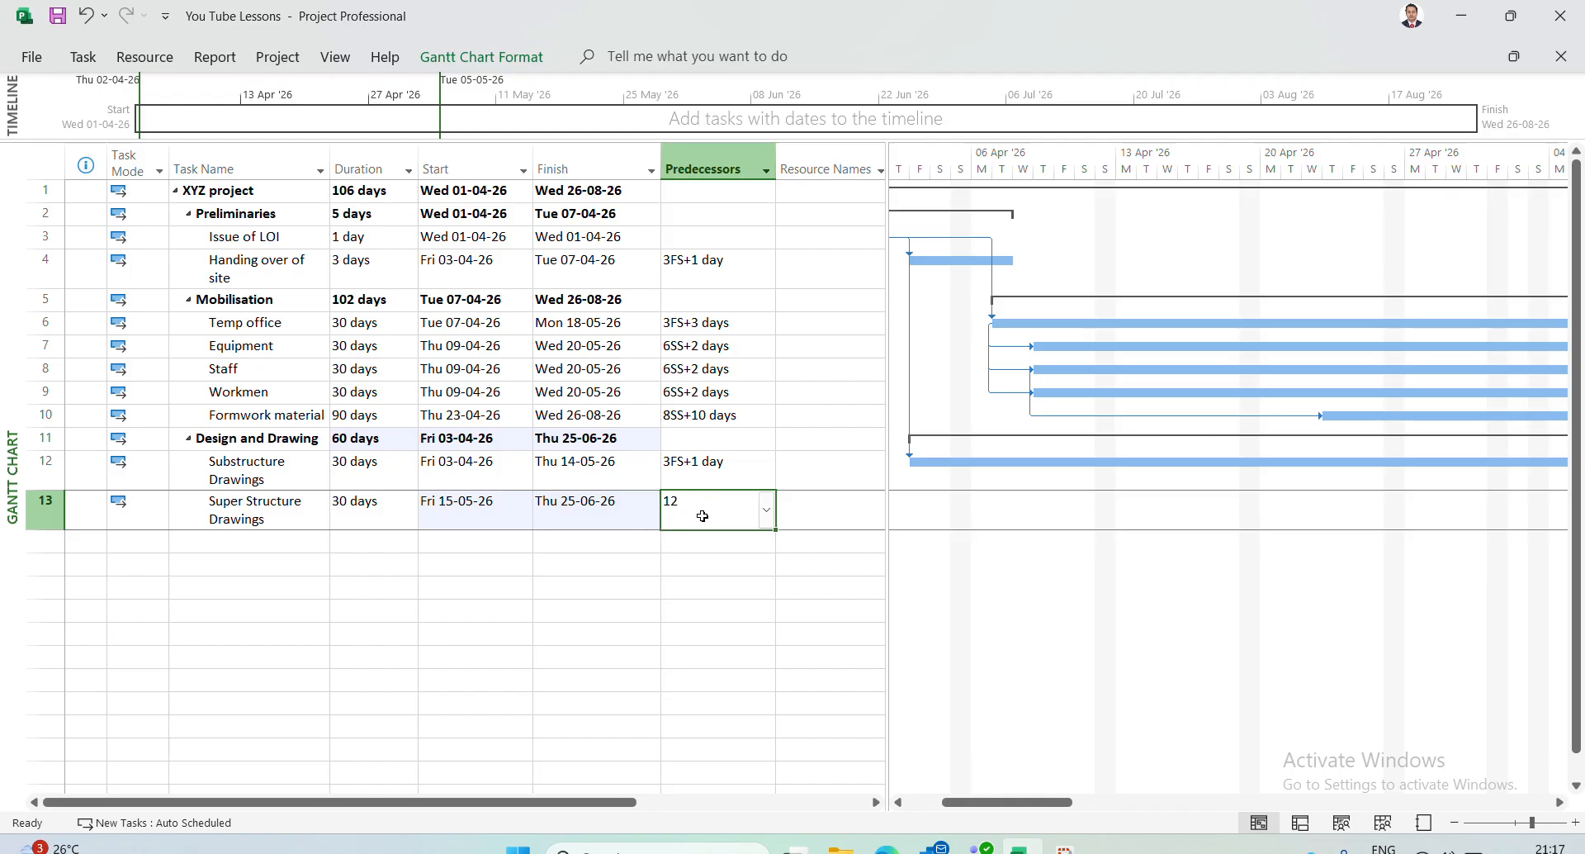
pyautogui.press('Delete')
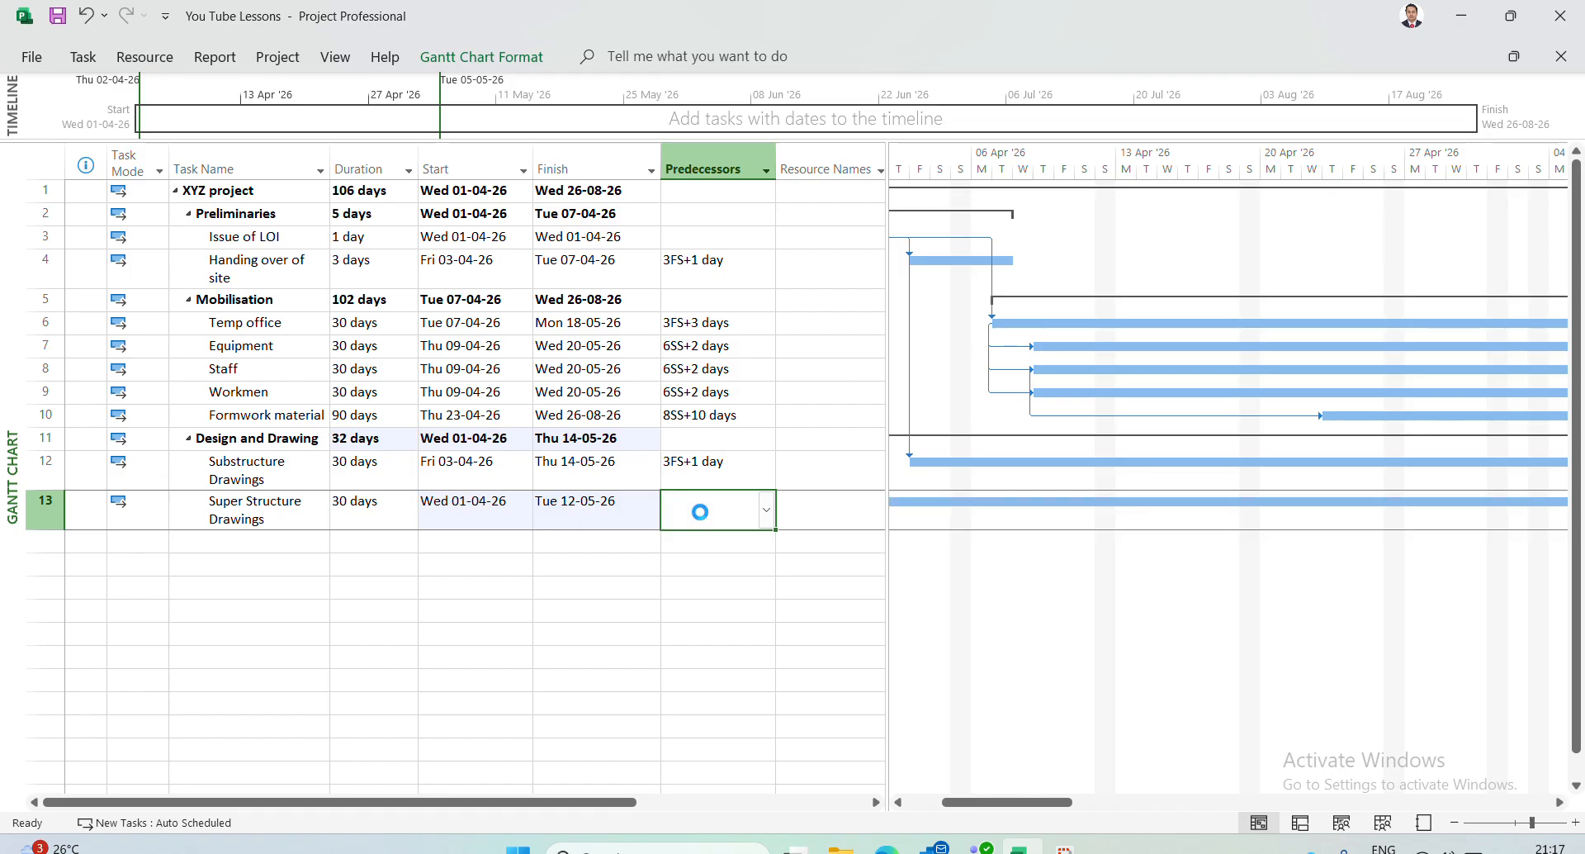
# Open the task information of Super Structure Drawings and add task 12, Substructure Drawings, as its predecessor
pyautogui.doubleClick(700, 513)
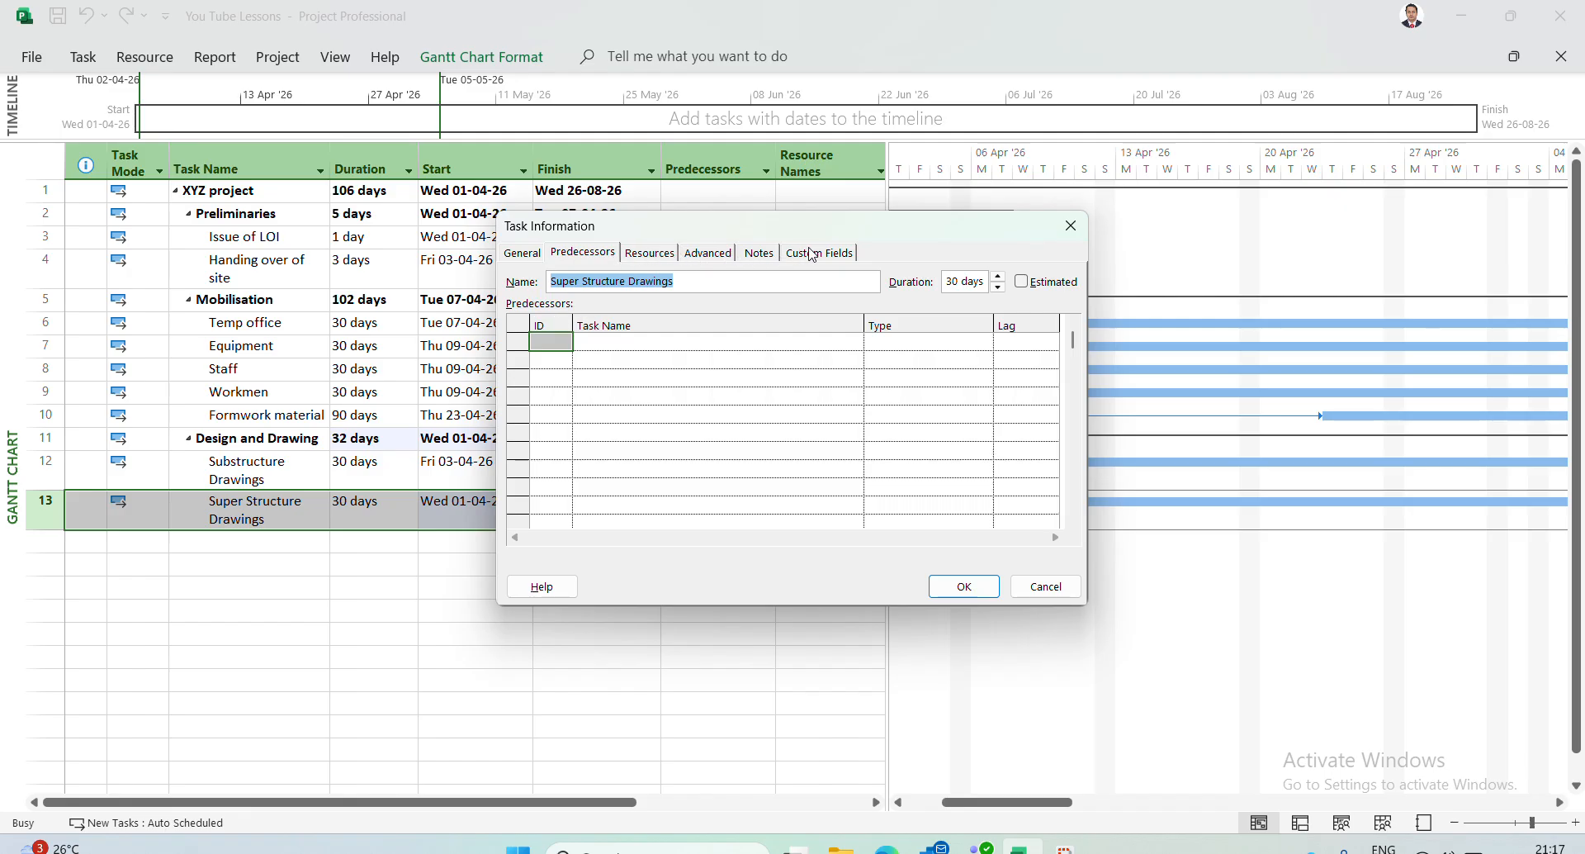
pyautogui.click(570, 254)
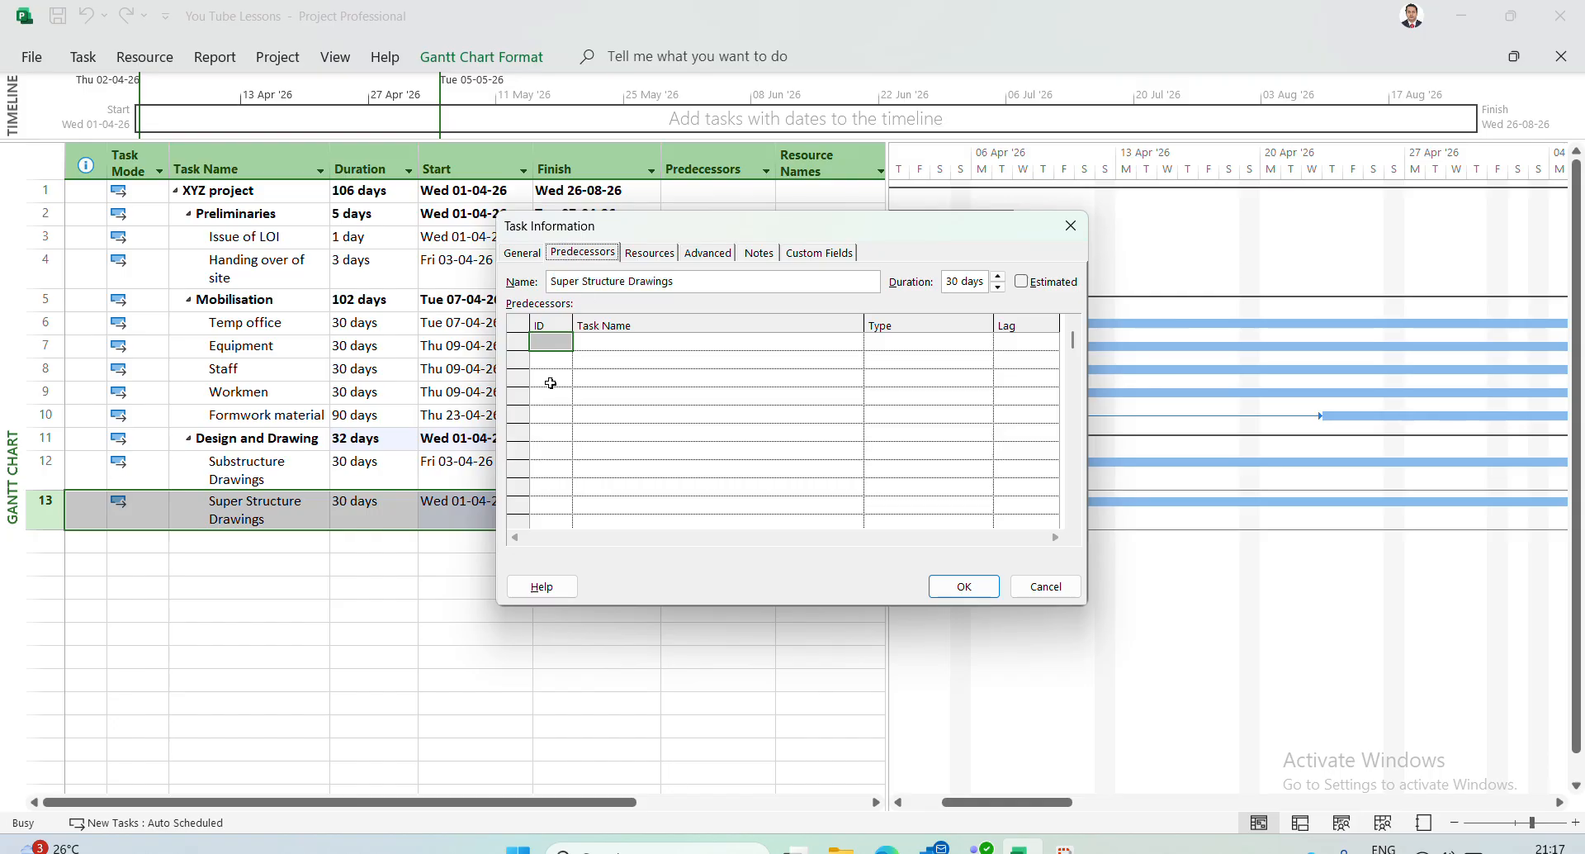
pyautogui.click(549, 341)
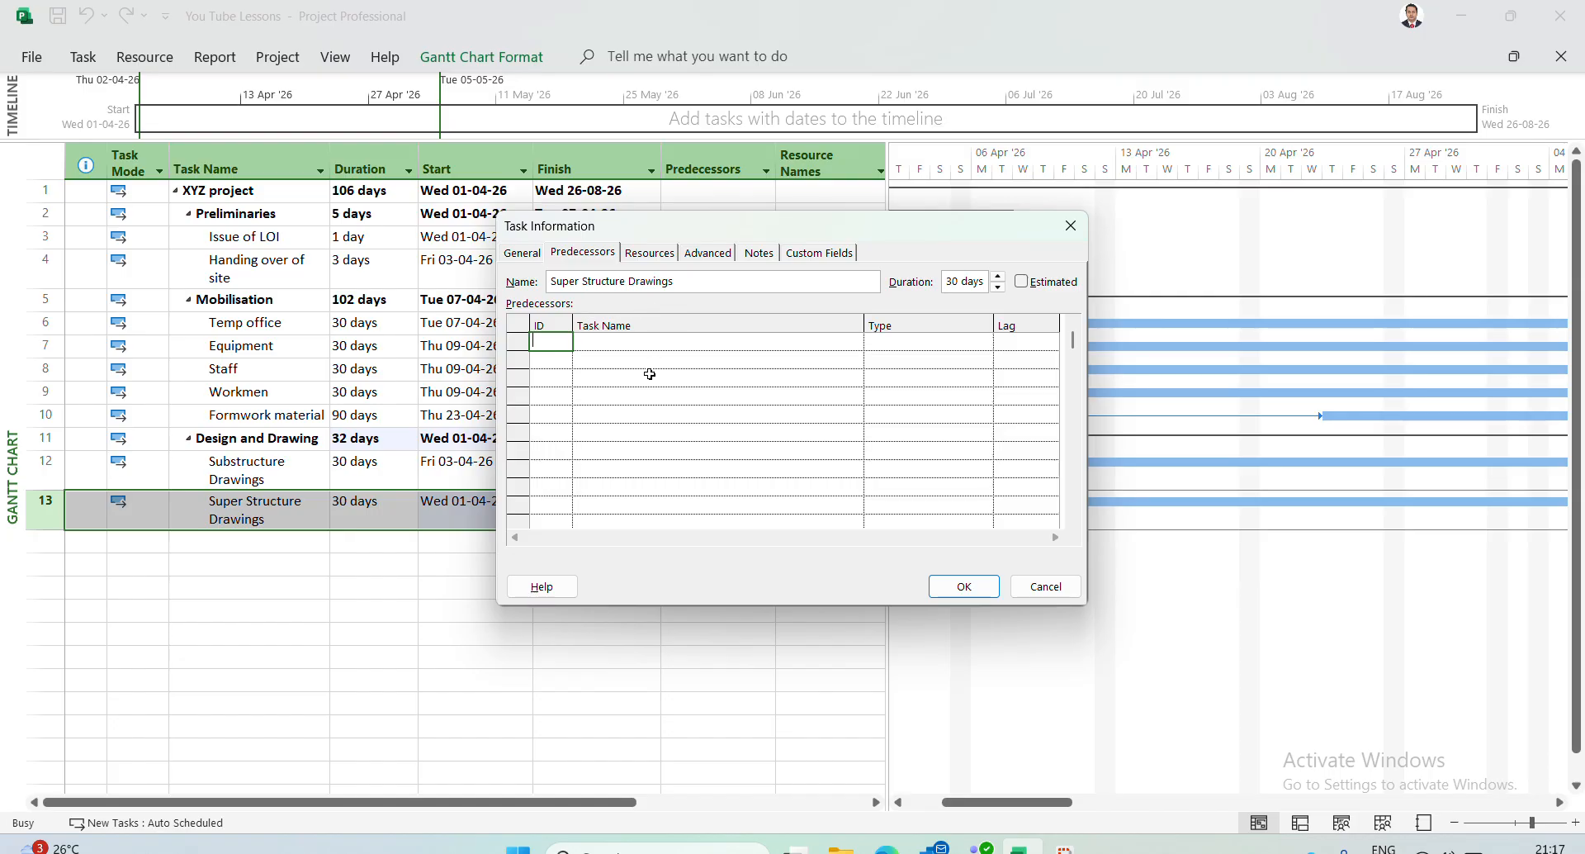
pyautogui.write('12')
pyautogui.press('Return')
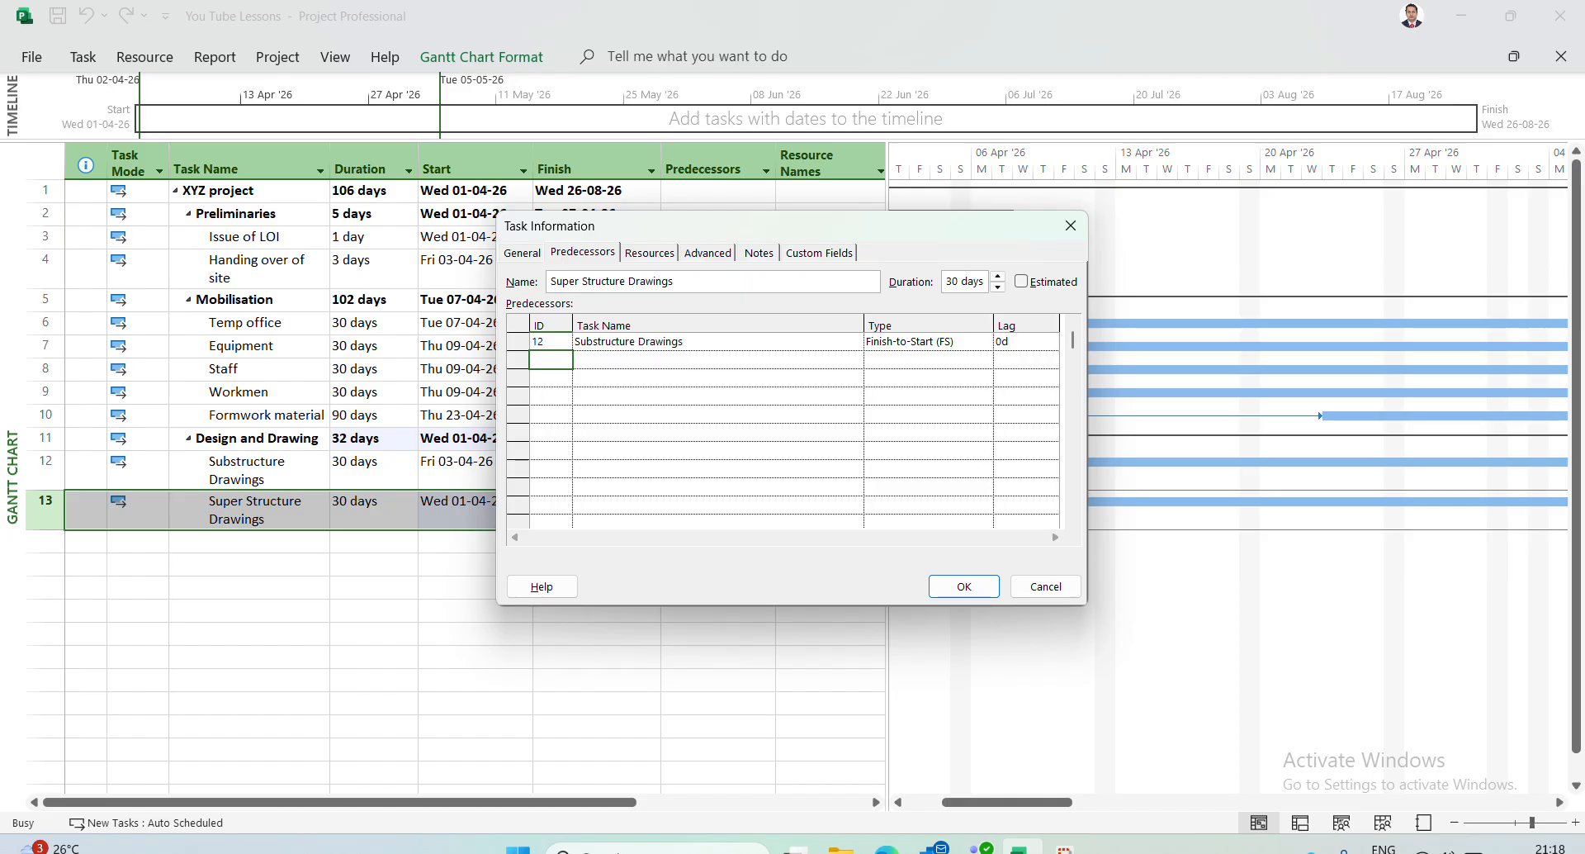
# Choose Finish-to-Start (FS) as the link type for the Substructure Drawings predecessor
pyautogui.click(550, 341)
pyautogui.click(628, 341)
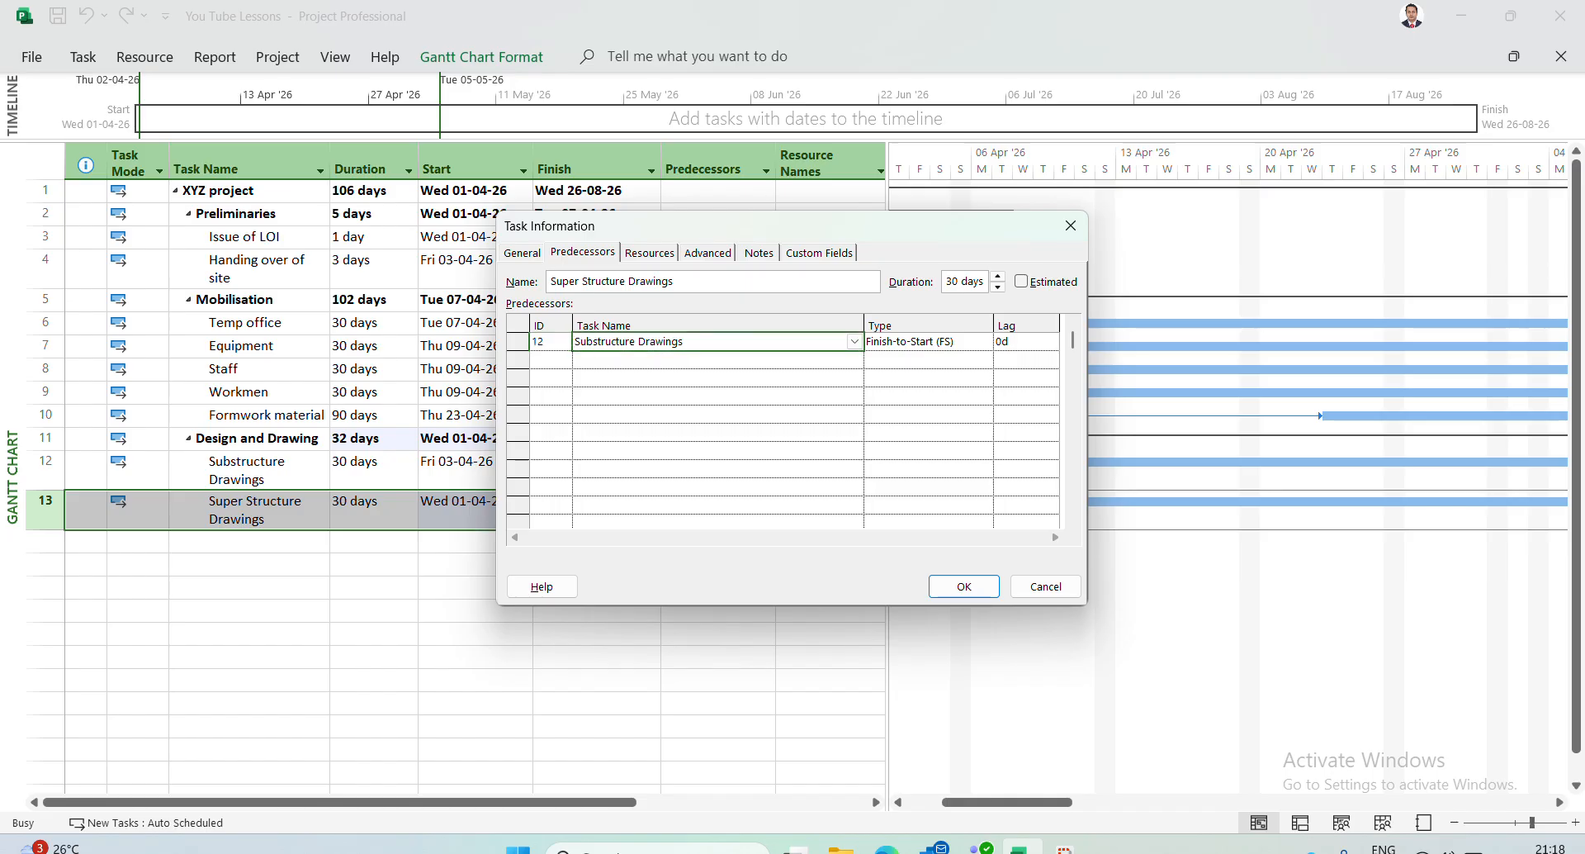
pyautogui.click(925, 340)
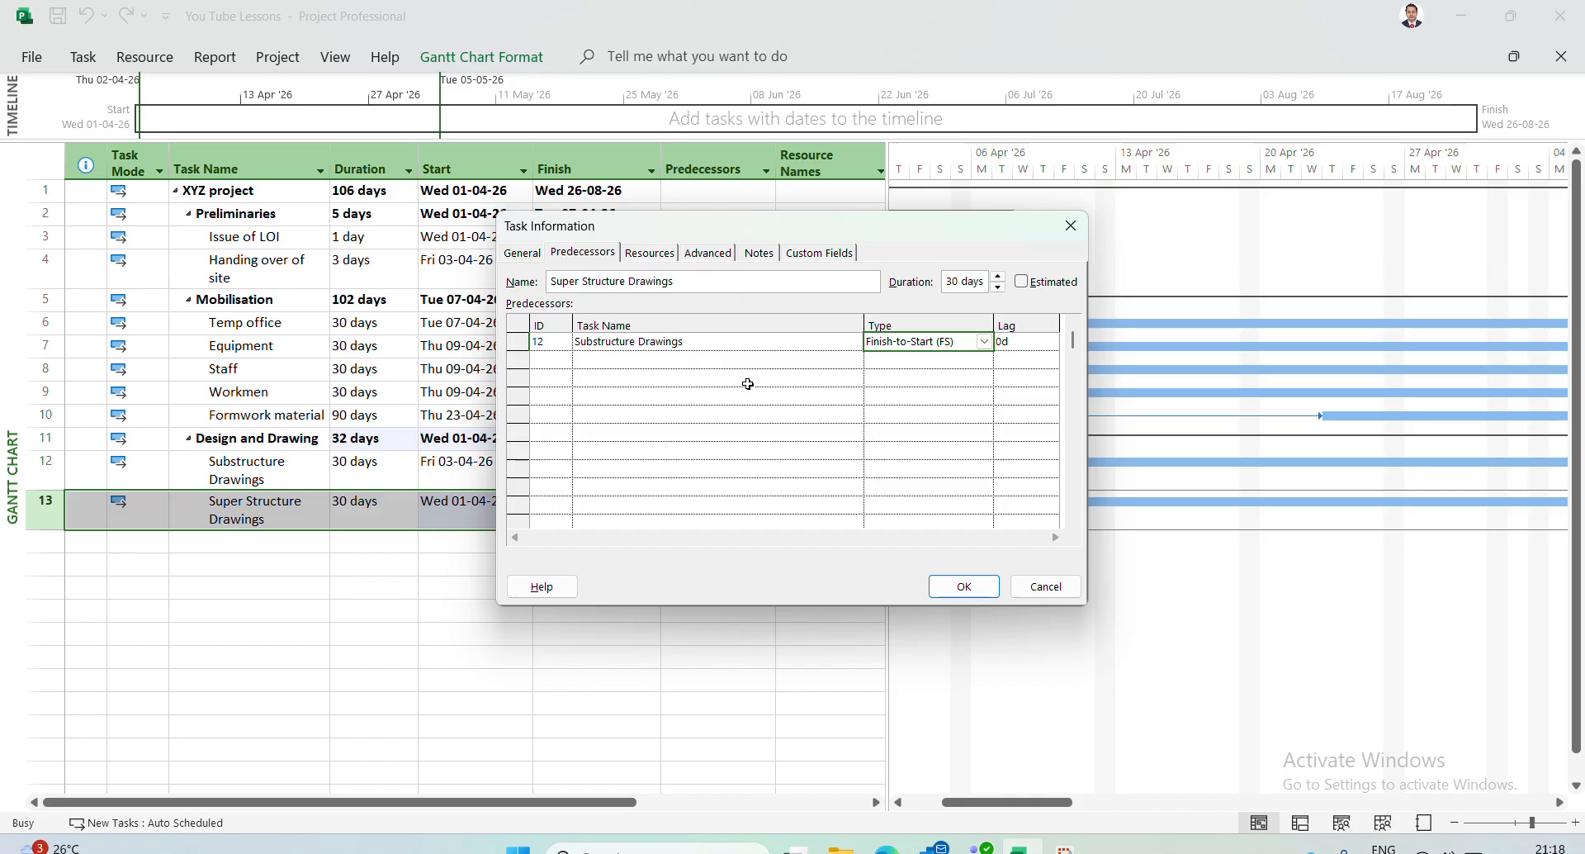
pyautogui.click(983, 341)
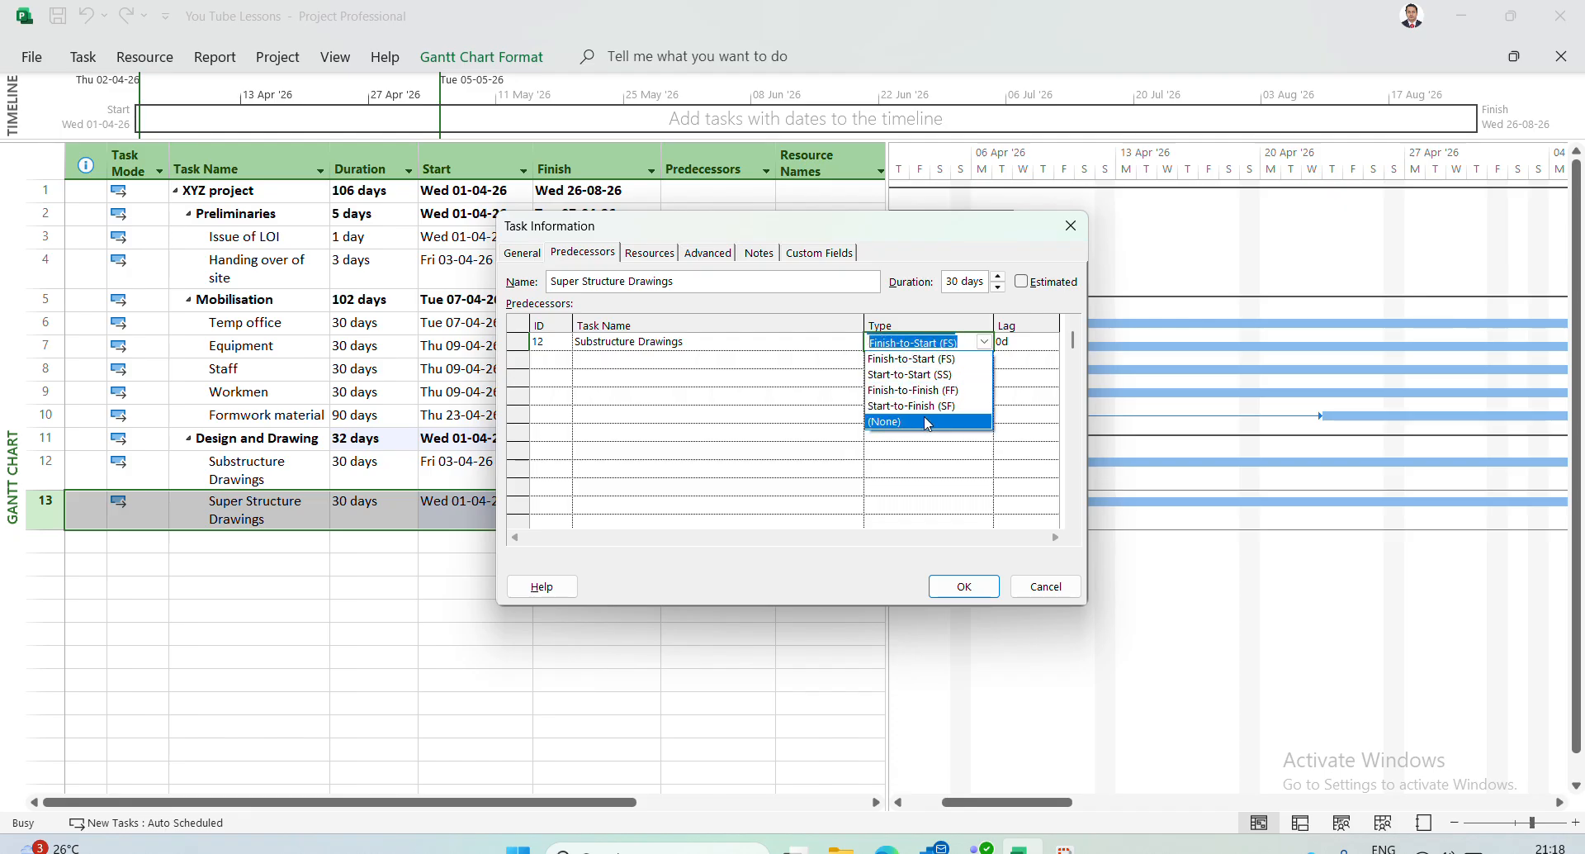
pyautogui.click(928, 357)
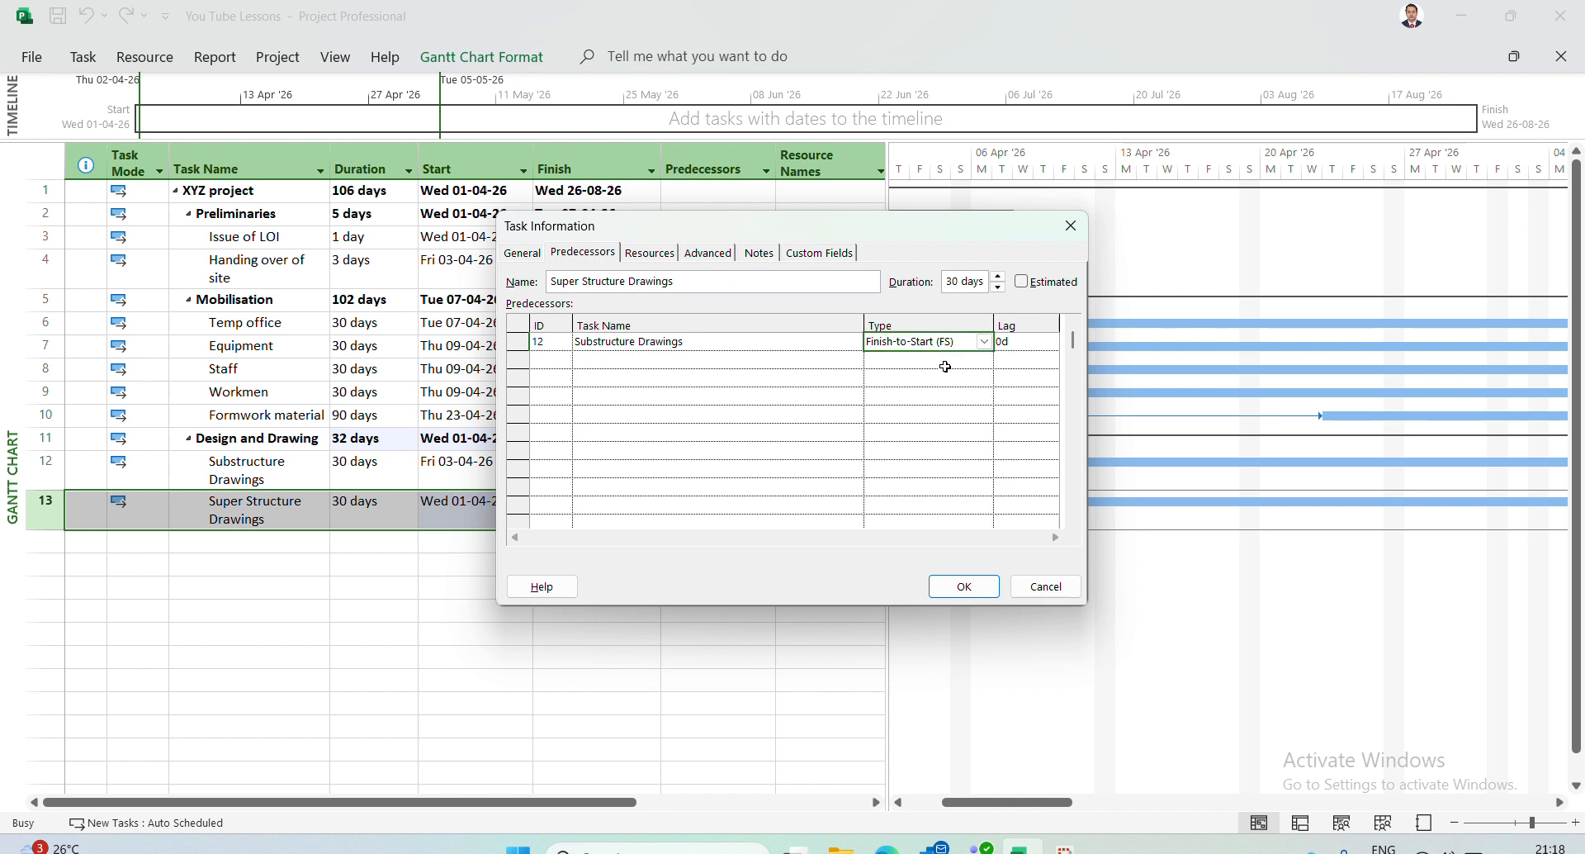
pyautogui.click(962, 394)
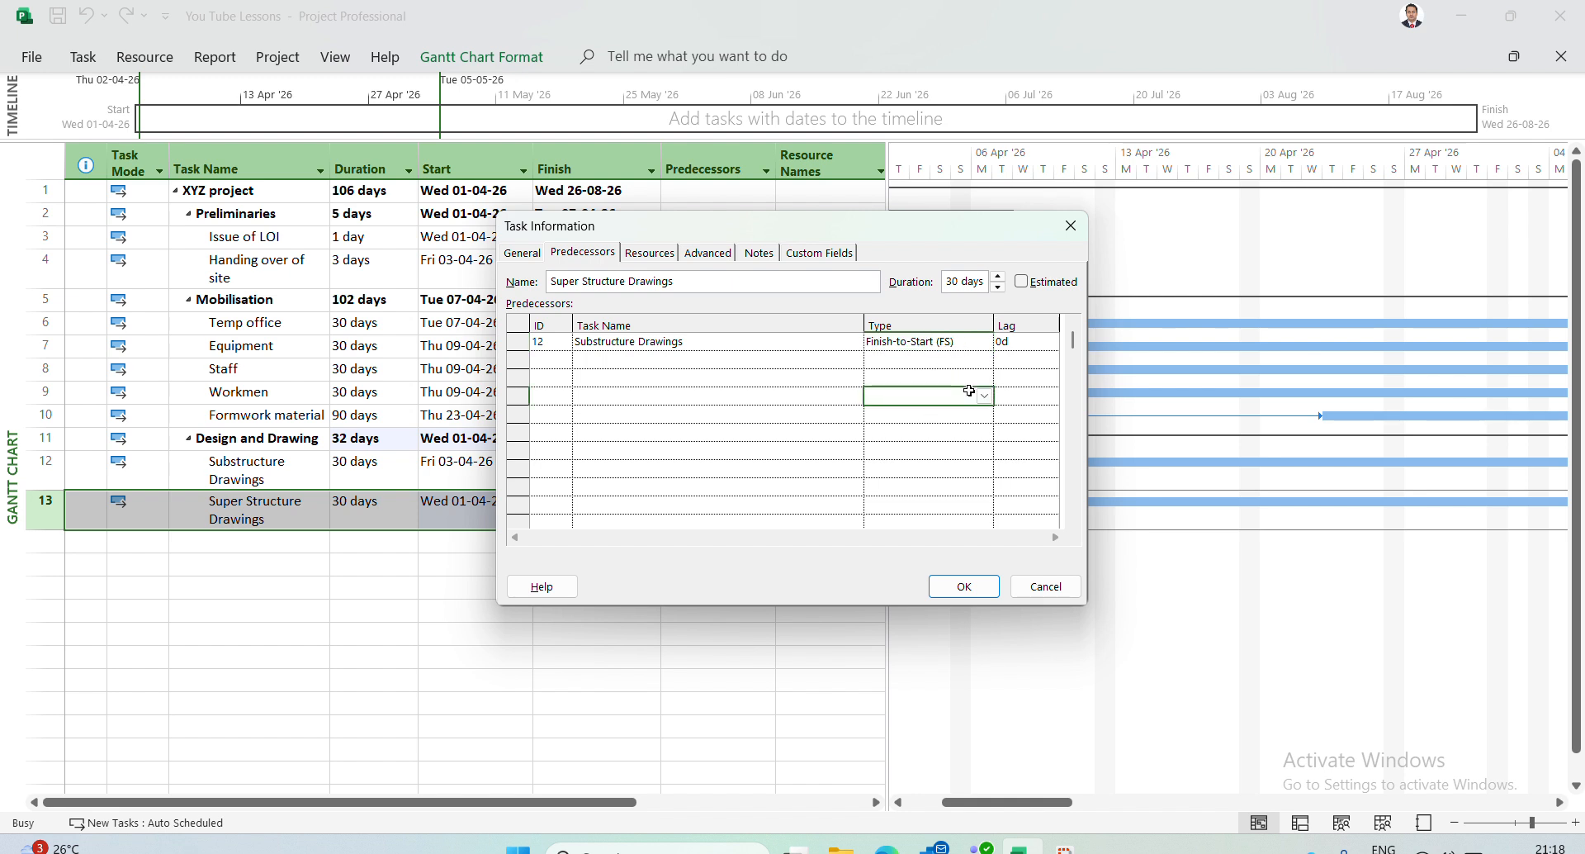
# Set the lag of the Substructure Drawings predecessor to 1 day and apply the task information
pyautogui.click(1013, 347)
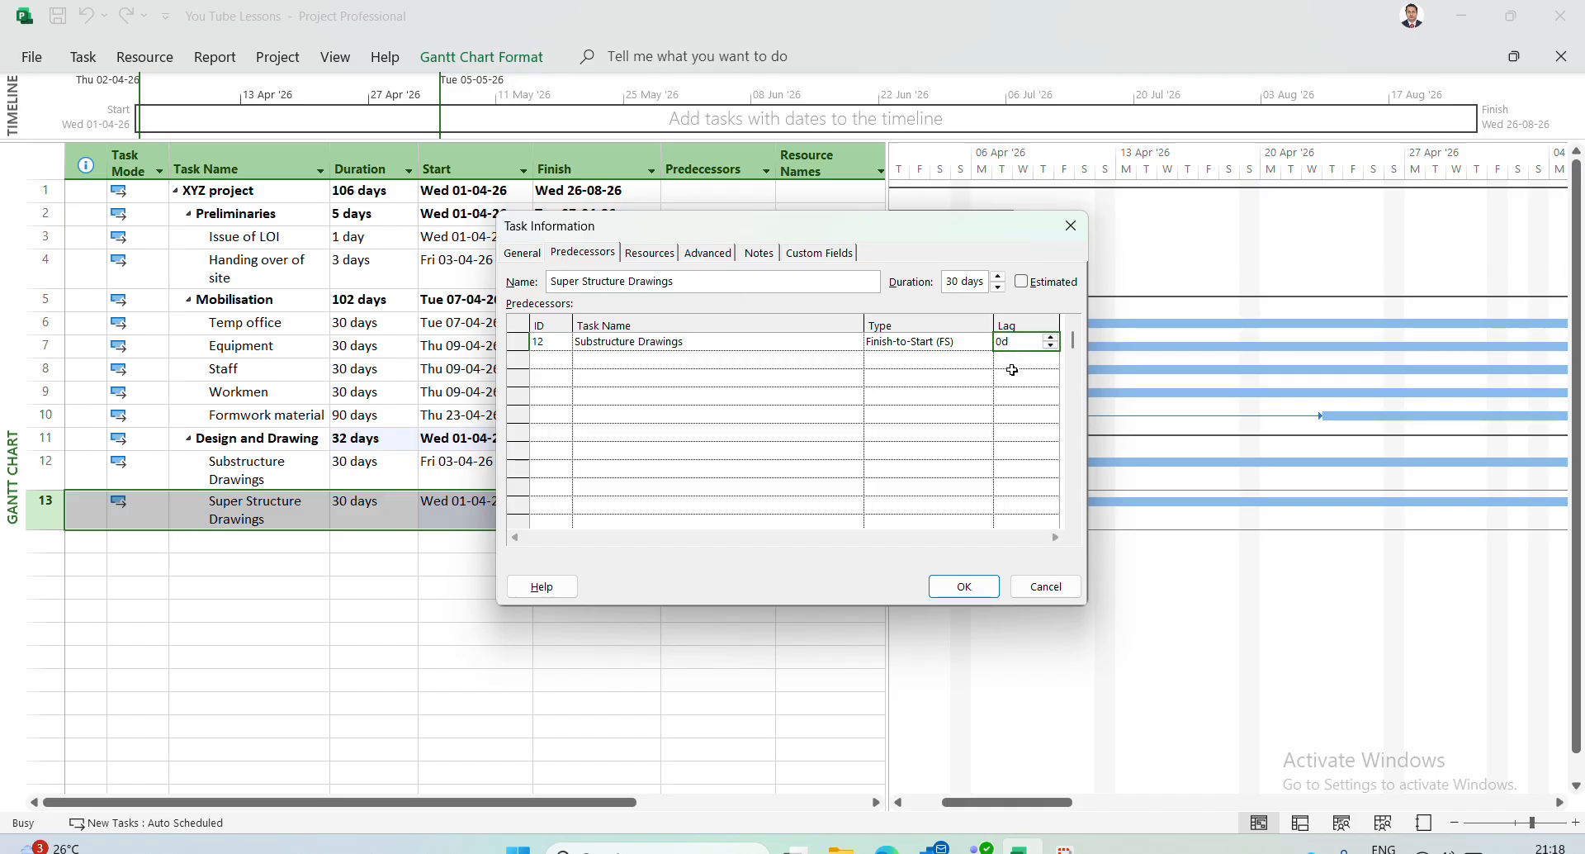
pyautogui.click(1051, 337)
pyautogui.click(1050, 337)
pyautogui.click(1050, 337)
pyautogui.click(1050, 337)
pyautogui.click(1050, 337)
pyautogui.click(1050, 337)
pyautogui.click(1051, 345)
pyautogui.click(1051, 345)
pyautogui.click(1051, 345)
pyautogui.click(1050, 345)
pyautogui.click(1050, 345)
pyautogui.click(932, 458)
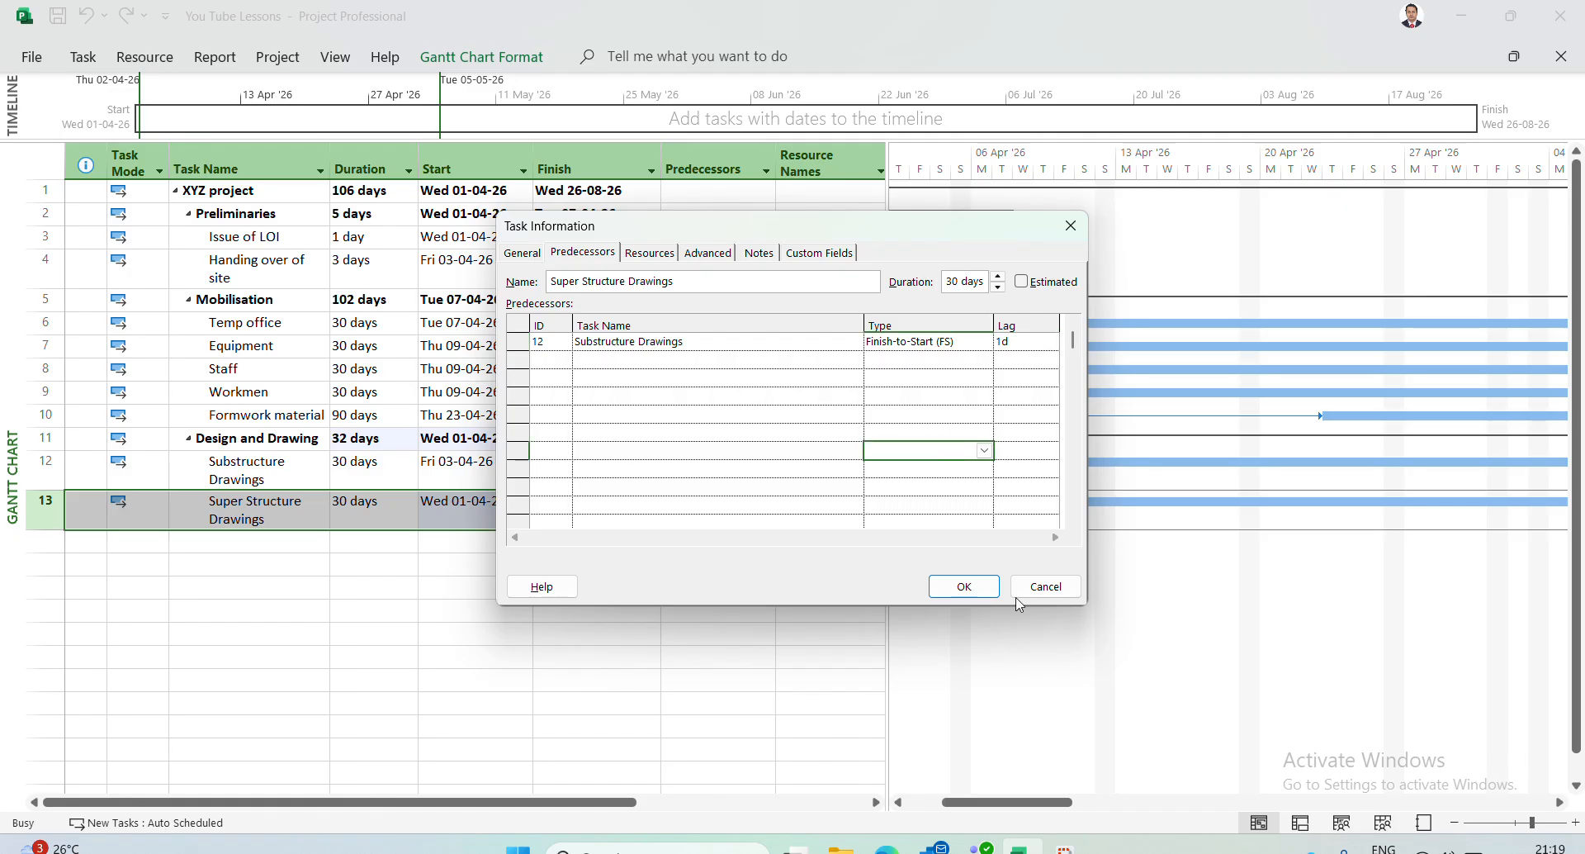
pyautogui.click(972, 585)
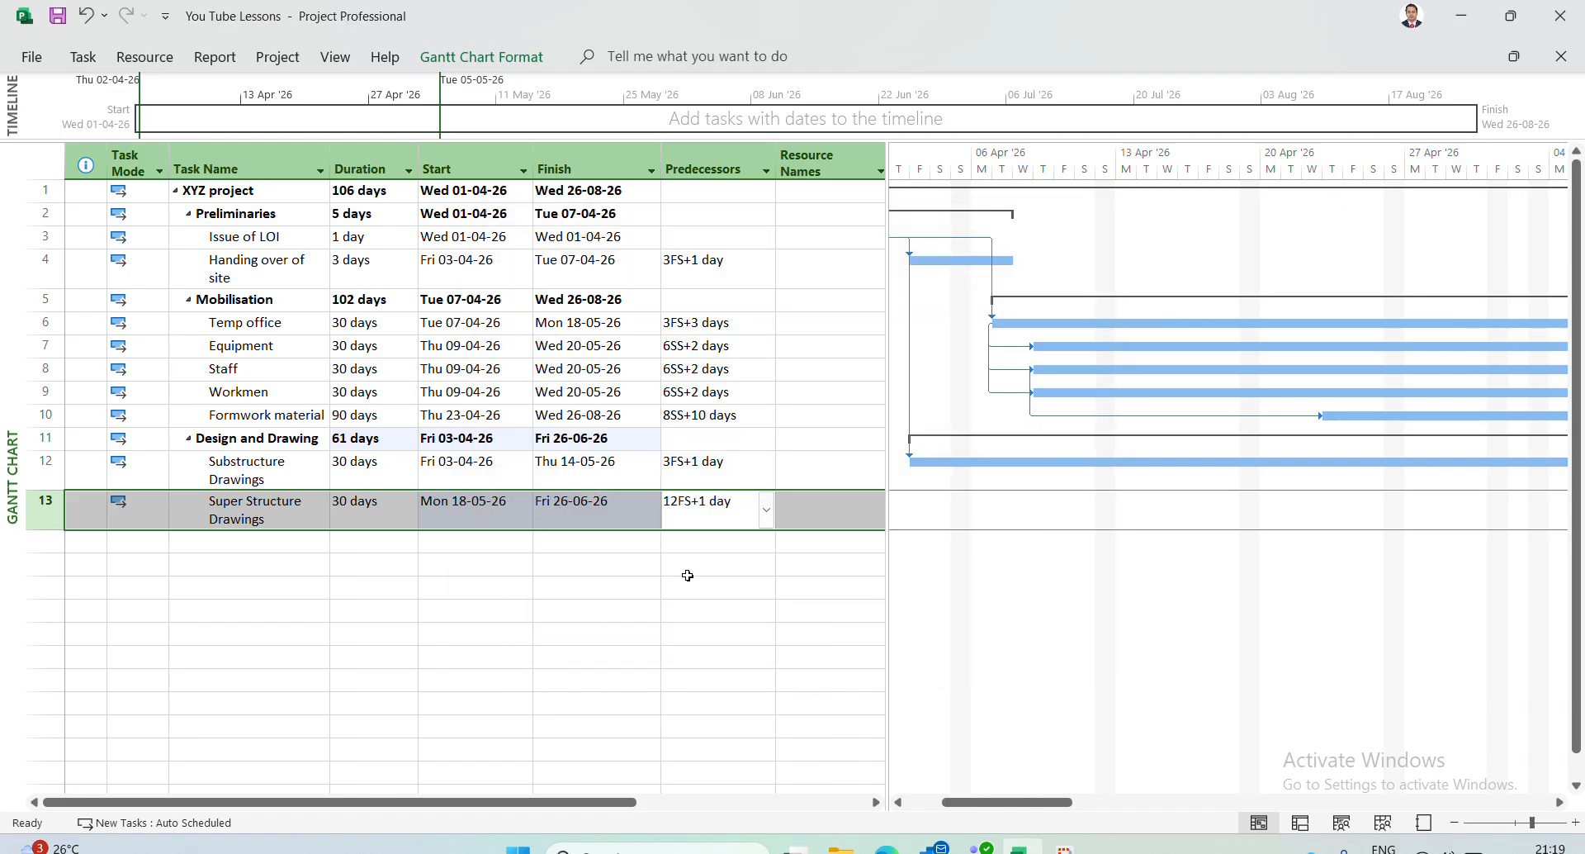
pyautogui.click(757, 586)
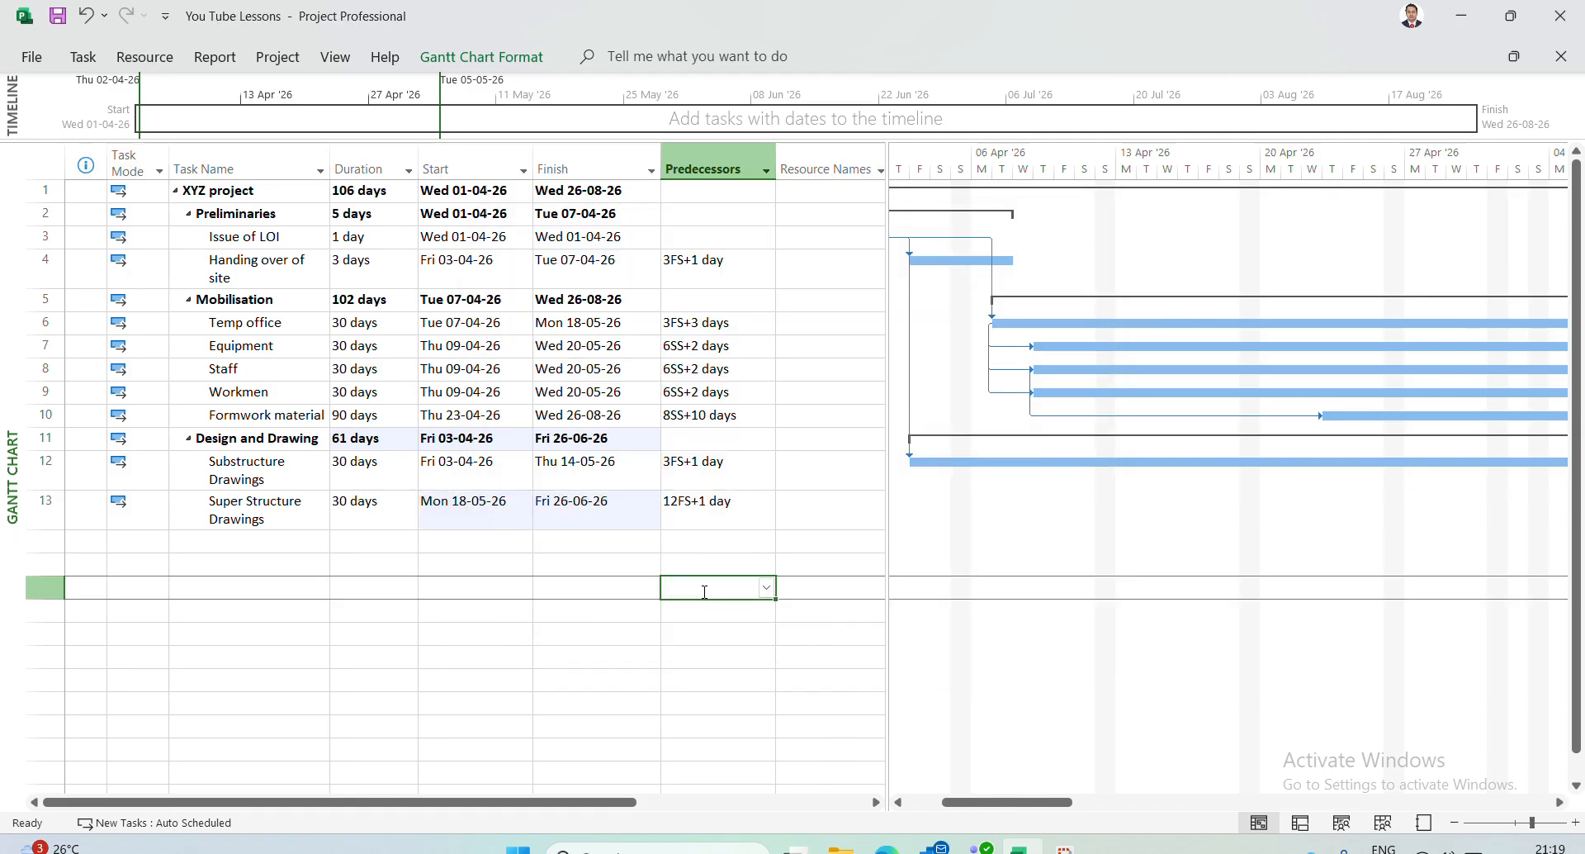
# Clear the predecessor of Super Structure Drawings and re-enter it directly in the task table as 12FS+1
pyautogui.click(699, 517)
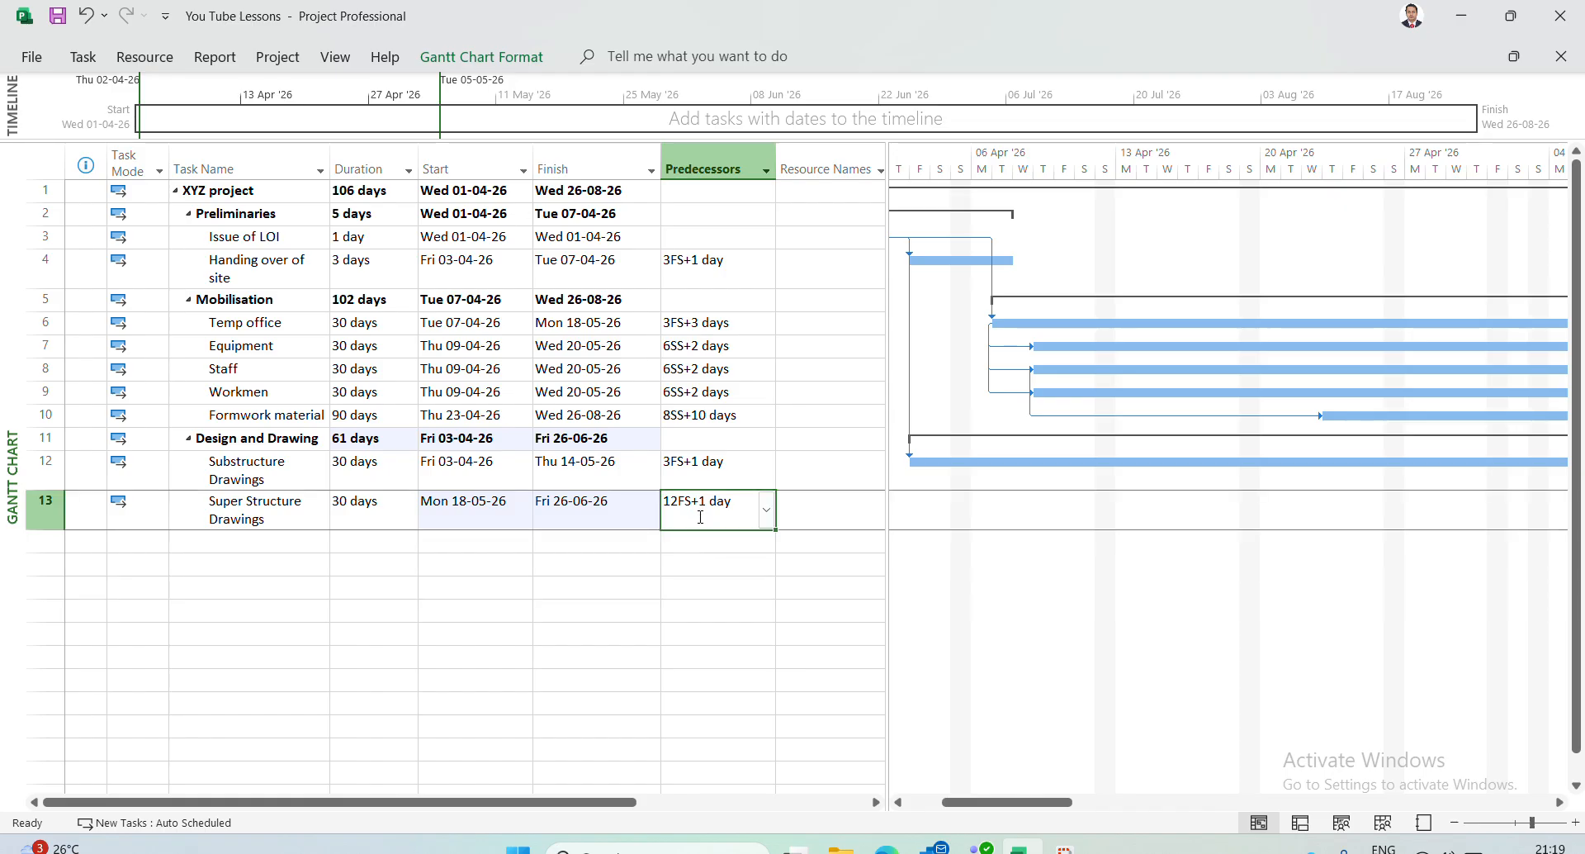
pyautogui.press('Delete')
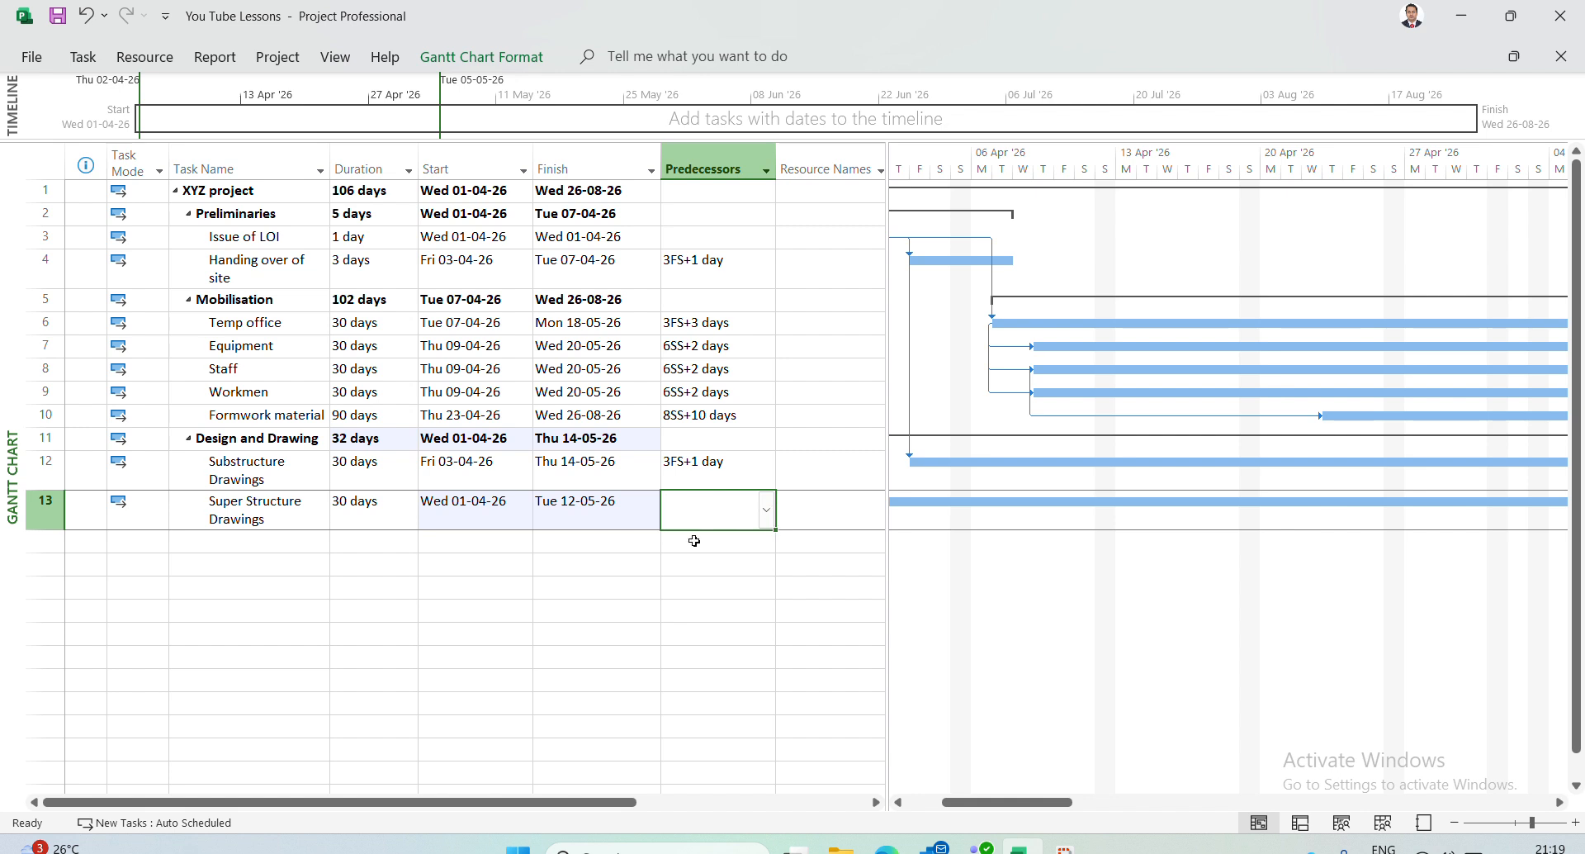
pyautogui.write('12FS+1')
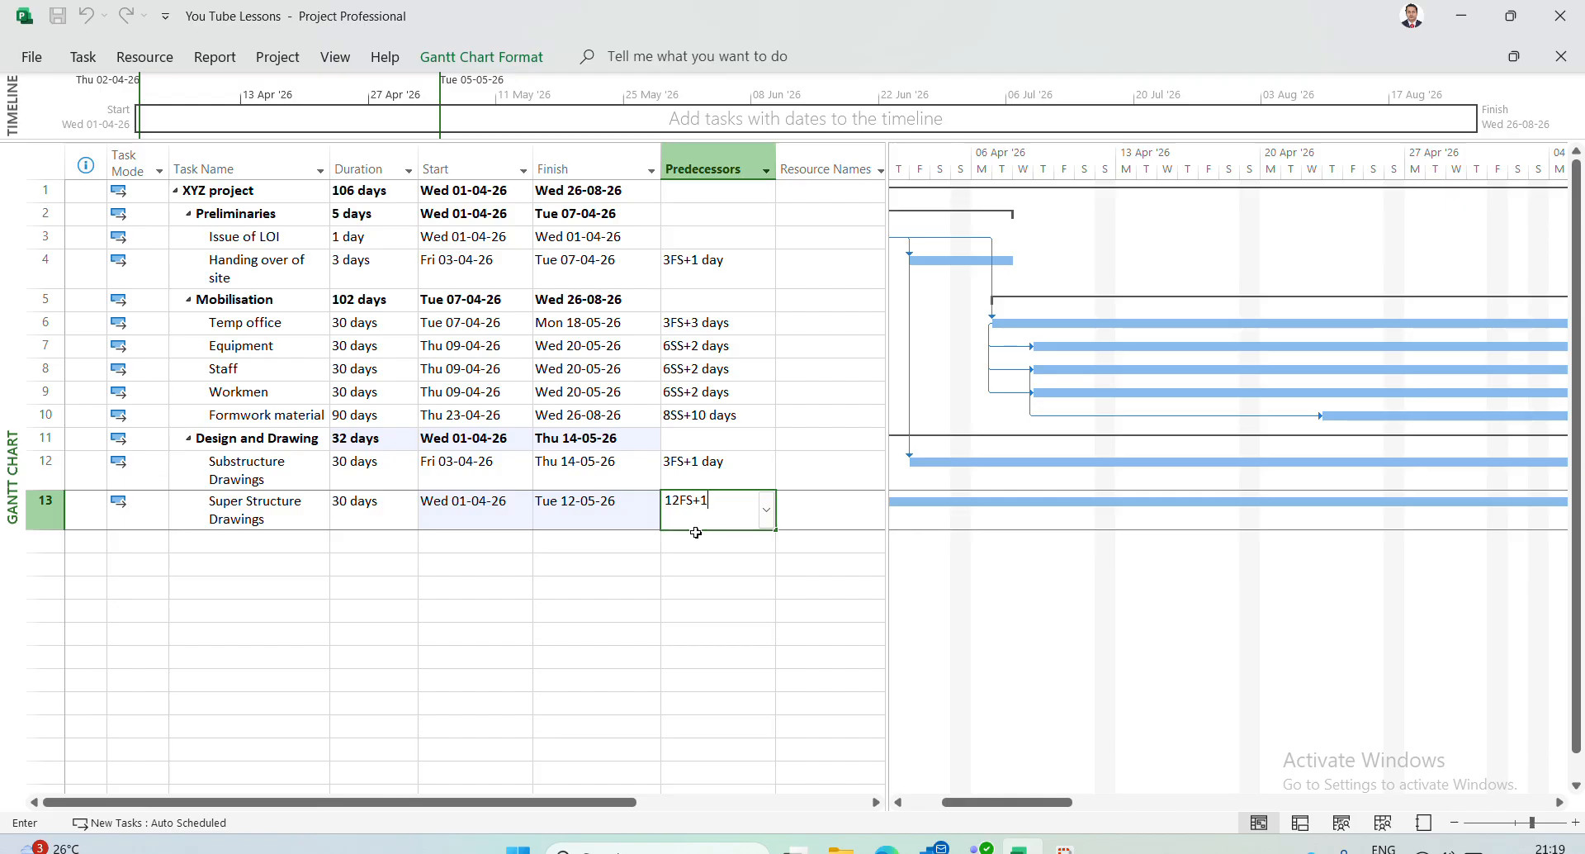
pyautogui.press('Return')
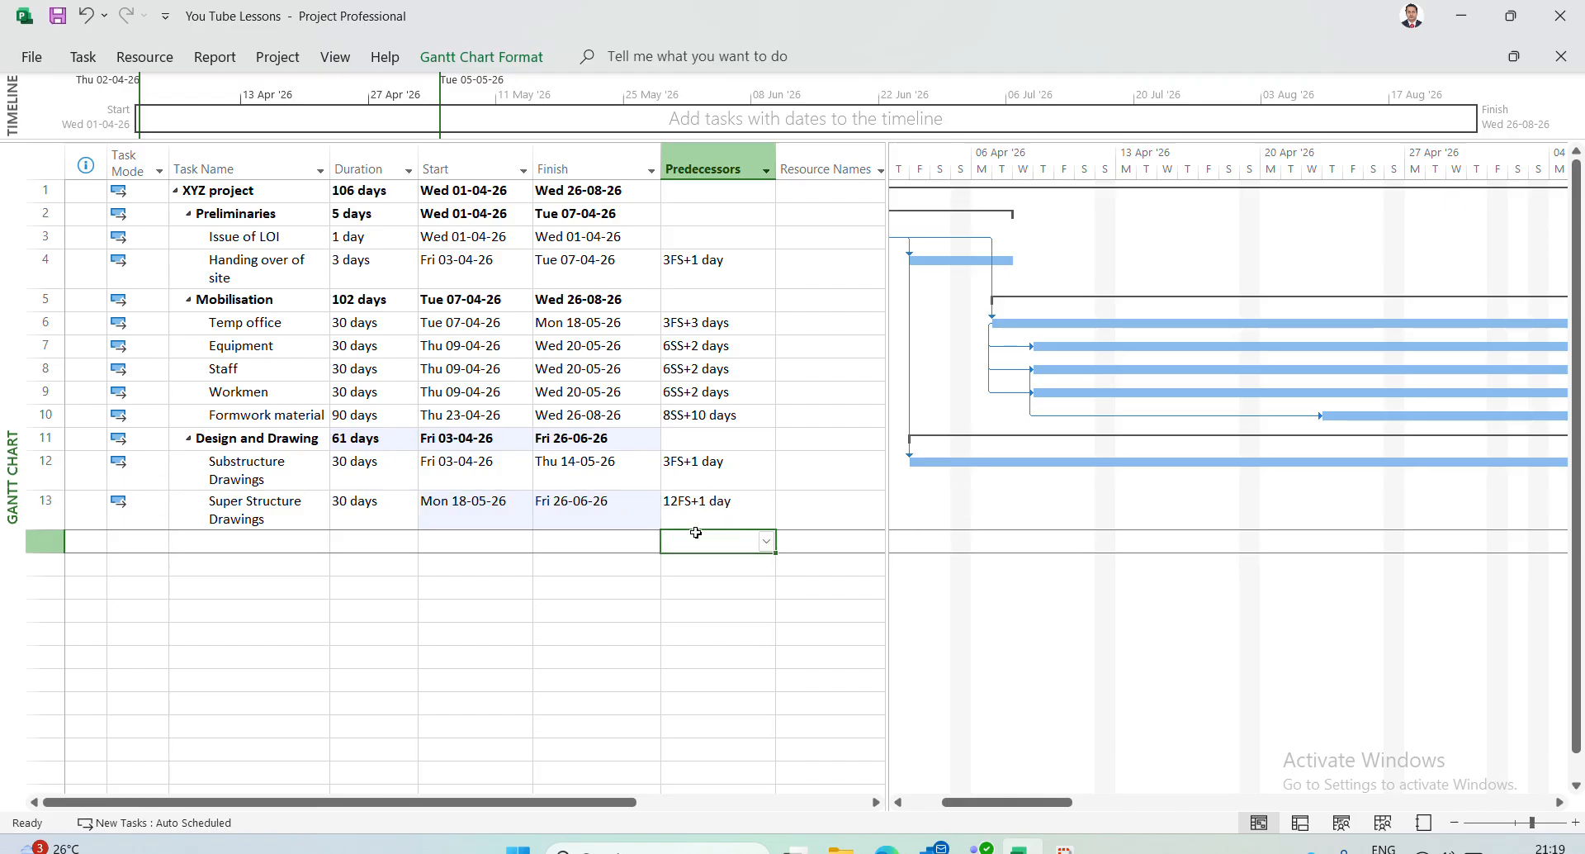
# Clear the predecessor of Super Structure Drawings again and pick task 12, Substructure Drawings, from the list of project tasks
pyautogui.press('Up')
pyautogui.press('Delete')
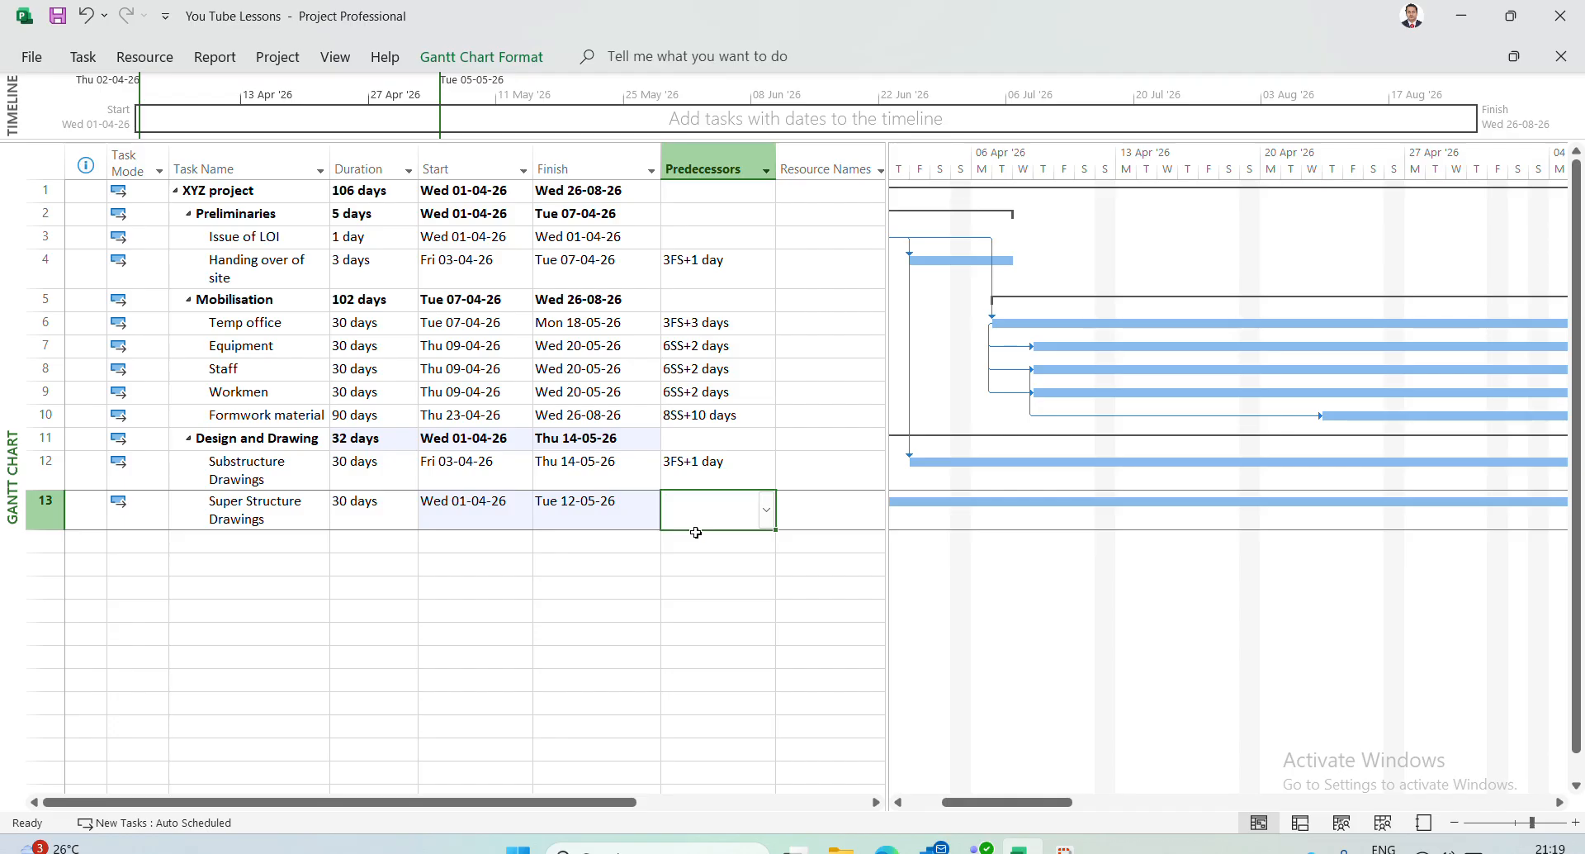
pyautogui.click(768, 522)
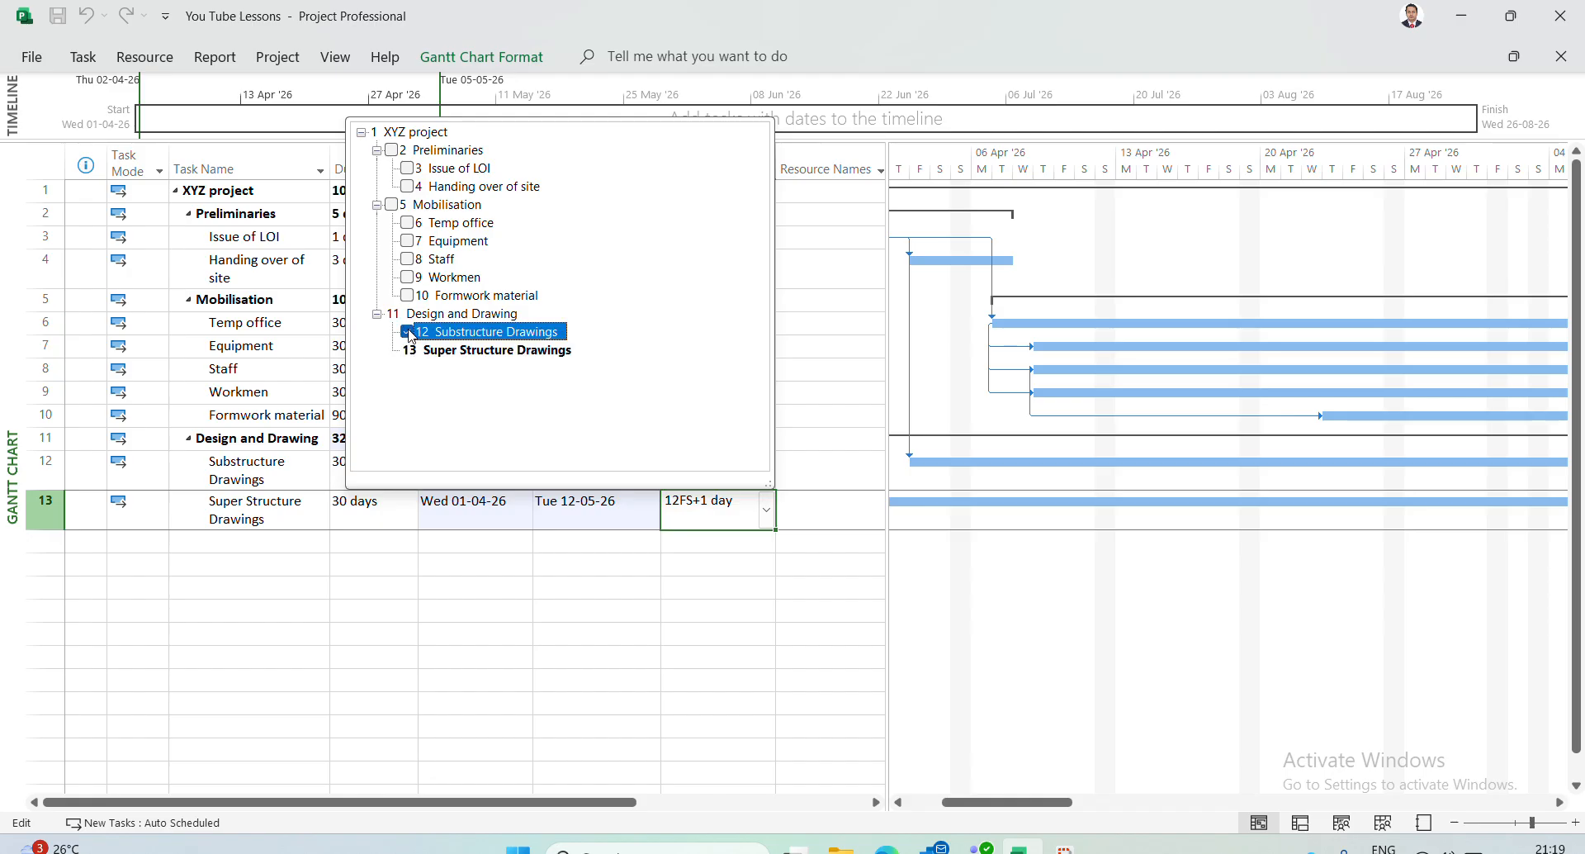
pyautogui.click(407, 332)
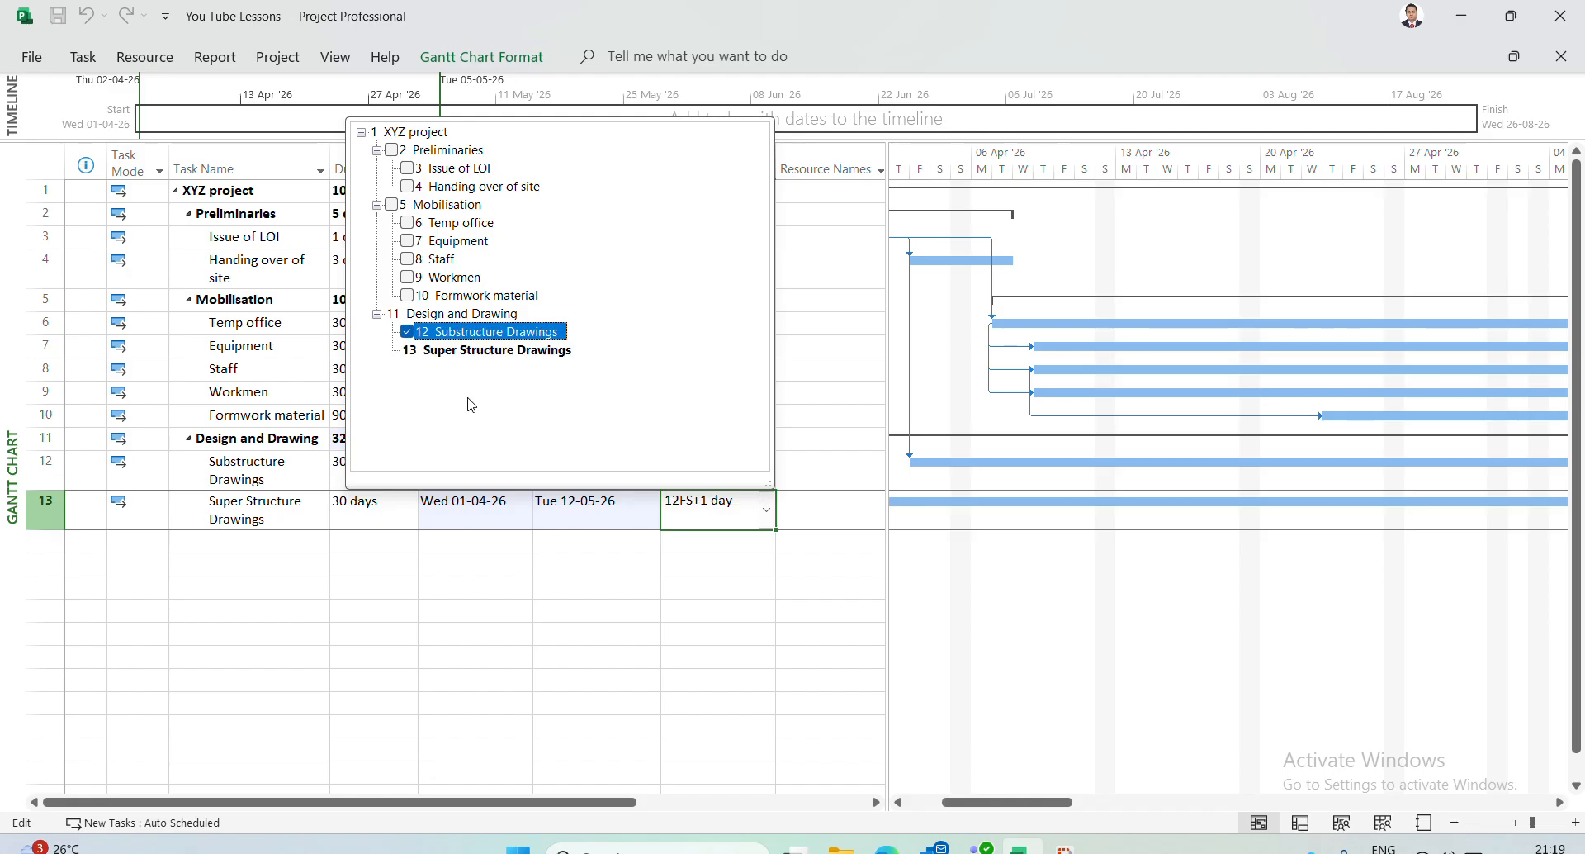
pyautogui.click(681, 614)
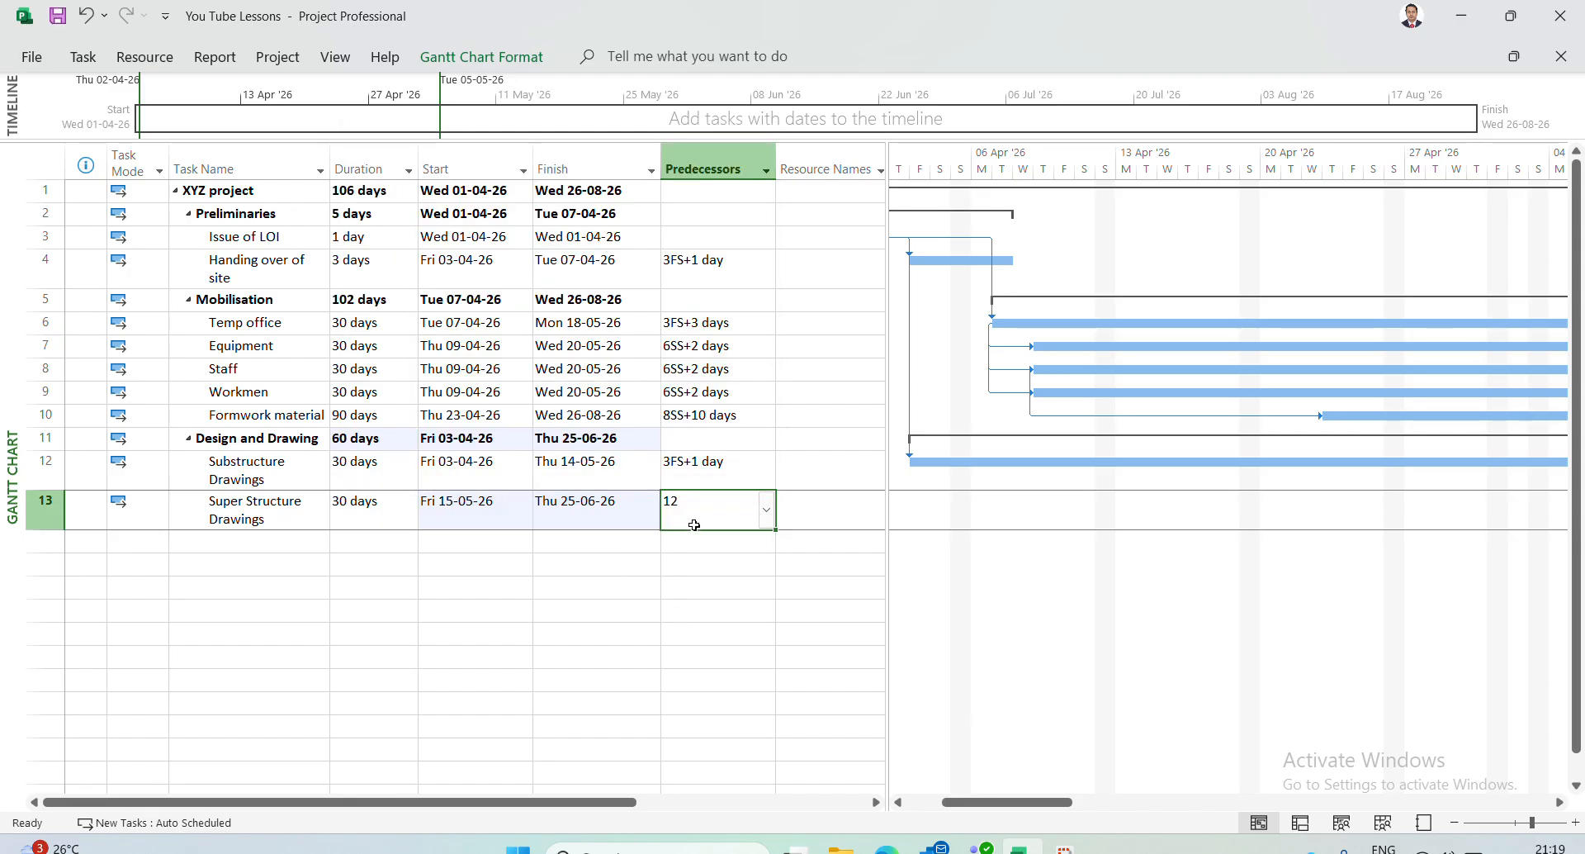
pyautogui.click(766, 516)
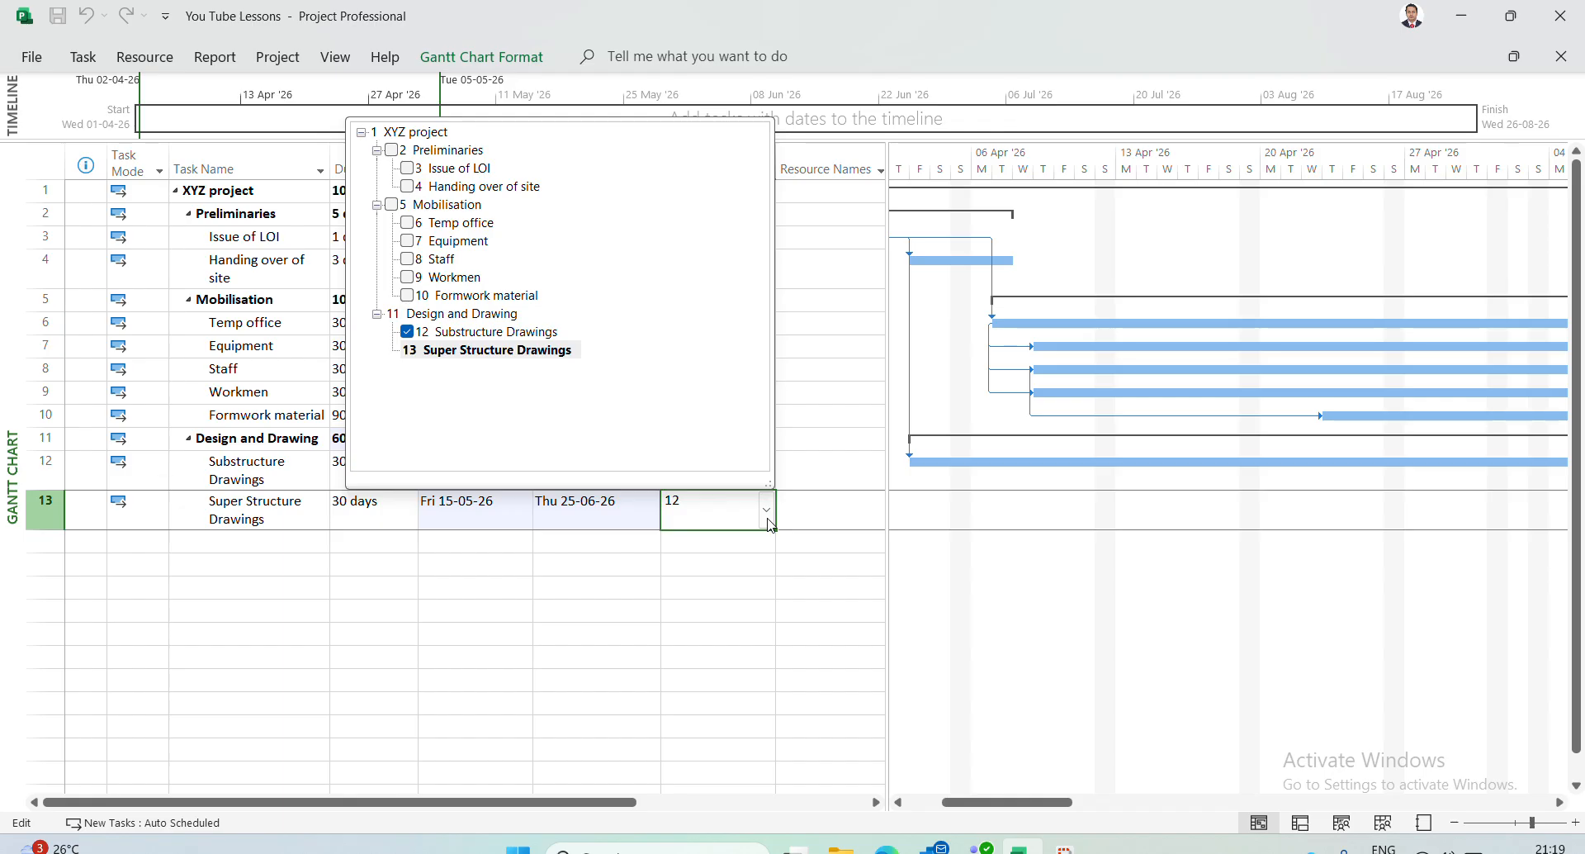
pyautogui.click(767, 519)
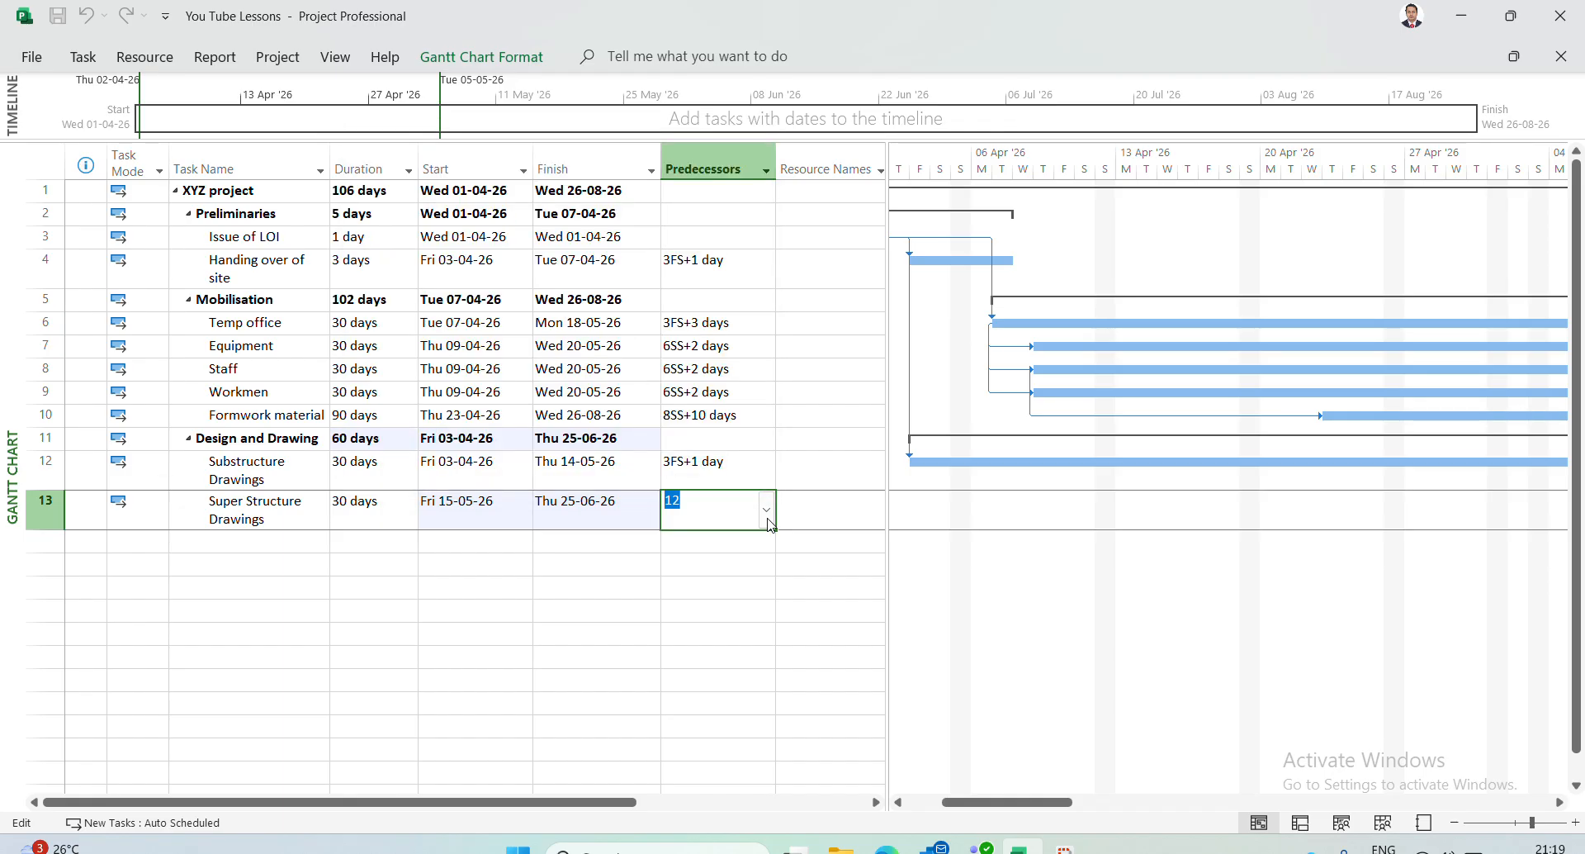
pyautogui.click(786, 602)
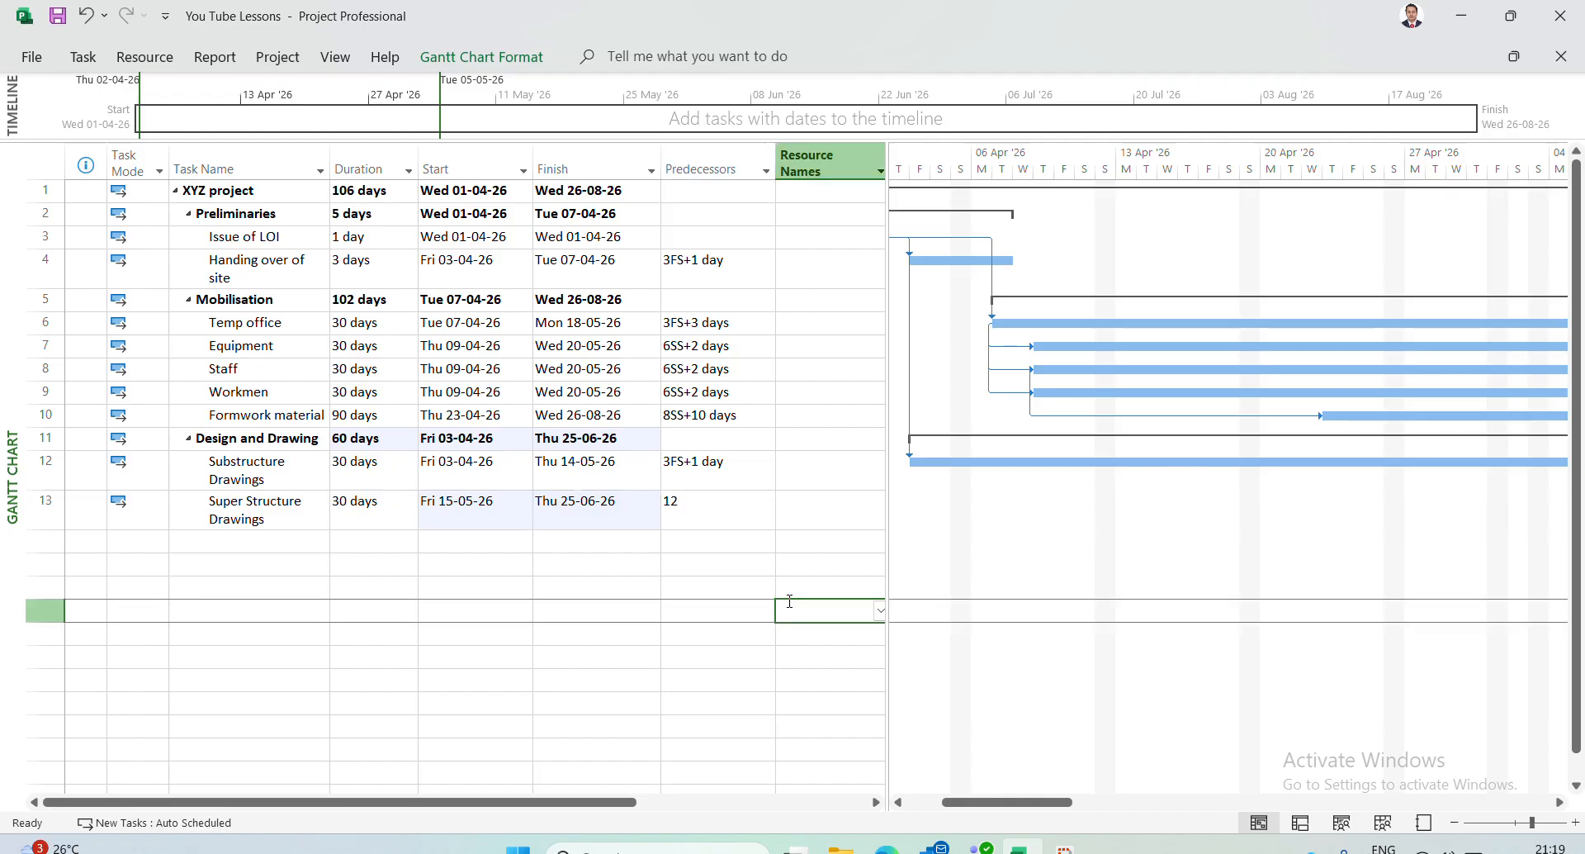
pyautogui.click(700, 511)
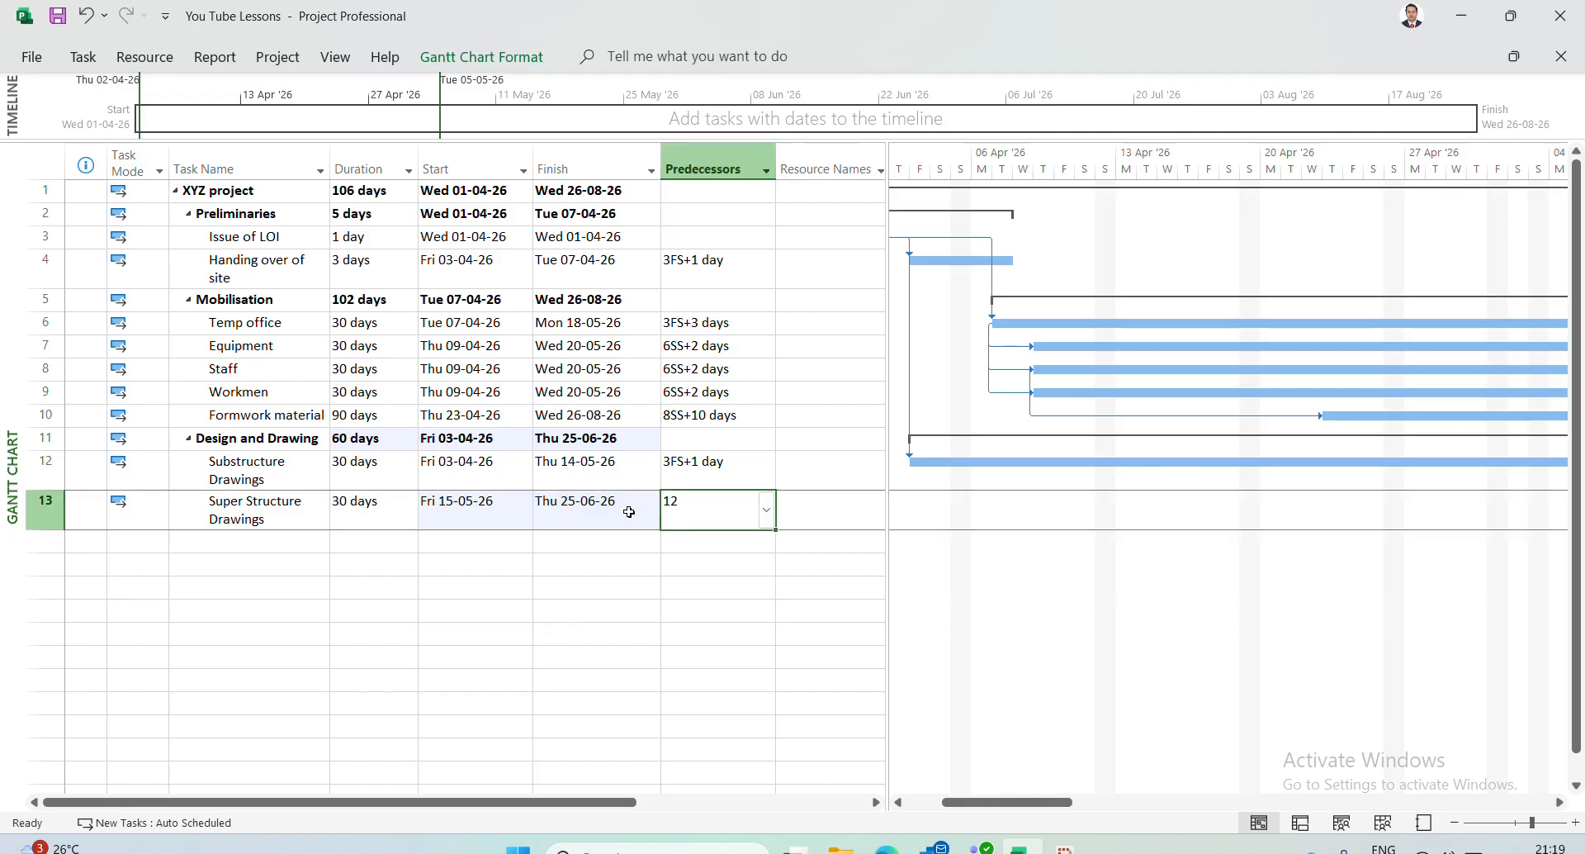